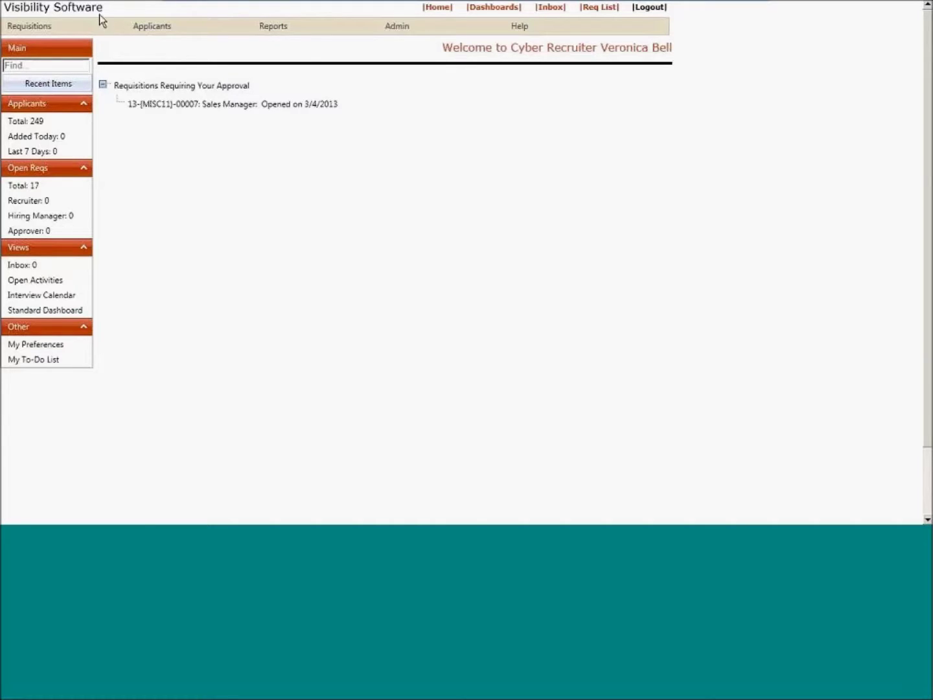
- Start a new requisition using the Create from Job List method
mouse_move(41, 26)
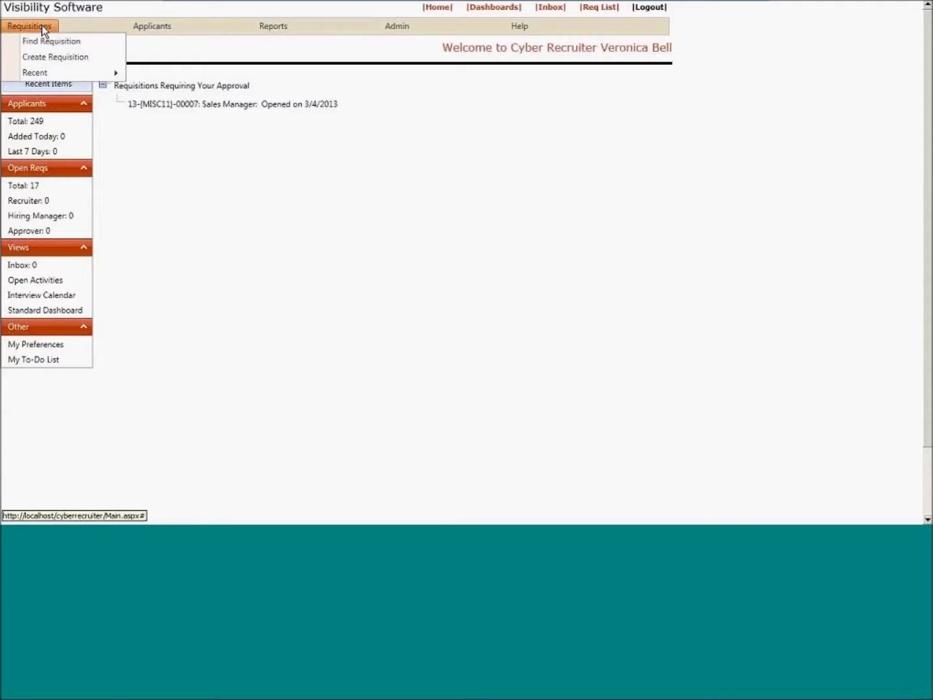
left_click(51, 57)
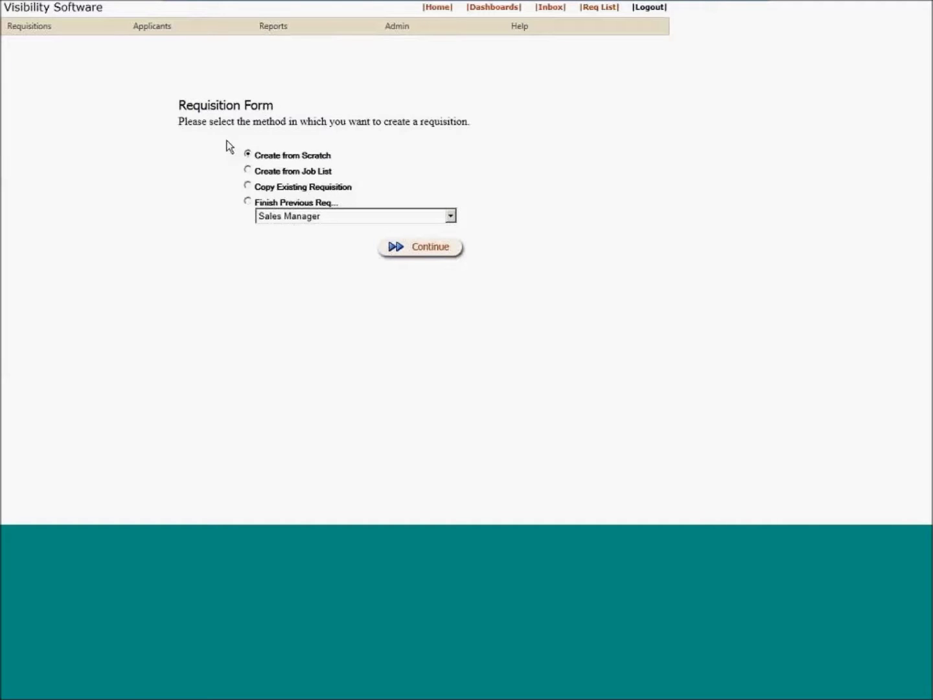
left_click(248, 170)
left_click(418, 249)
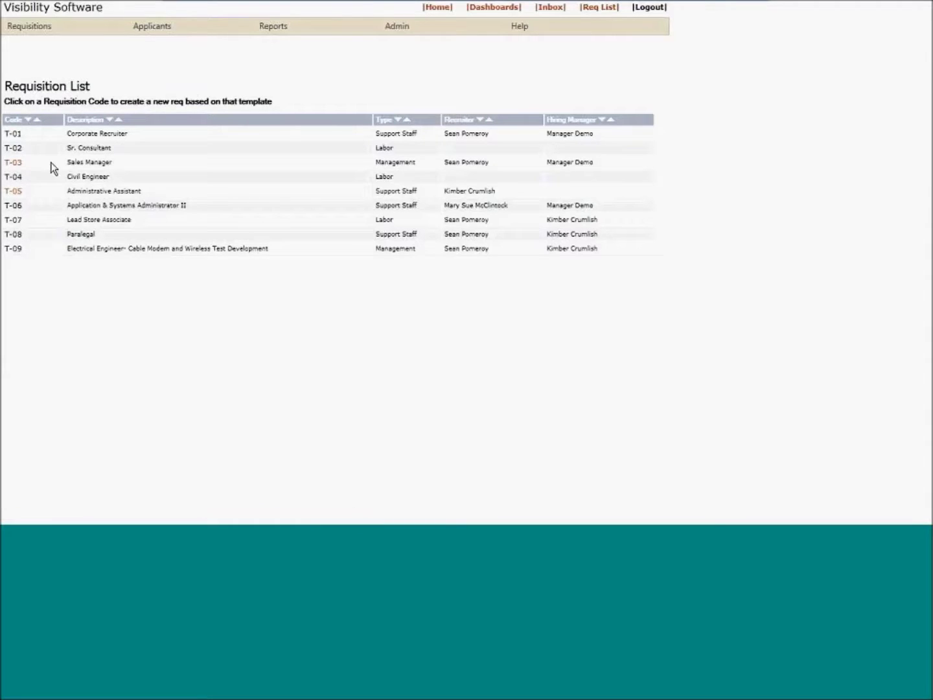
- Base the requisition on template T-03 Sales Manager, keeping MD-Bethesda and the Sales Department
left_click(15, 164)
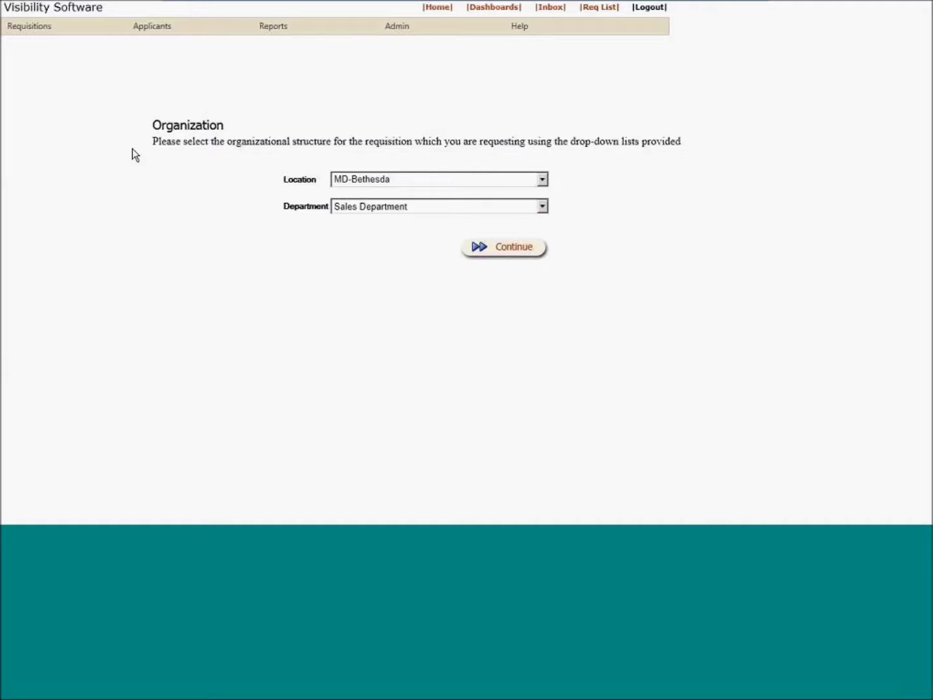
left_click(353, 186)
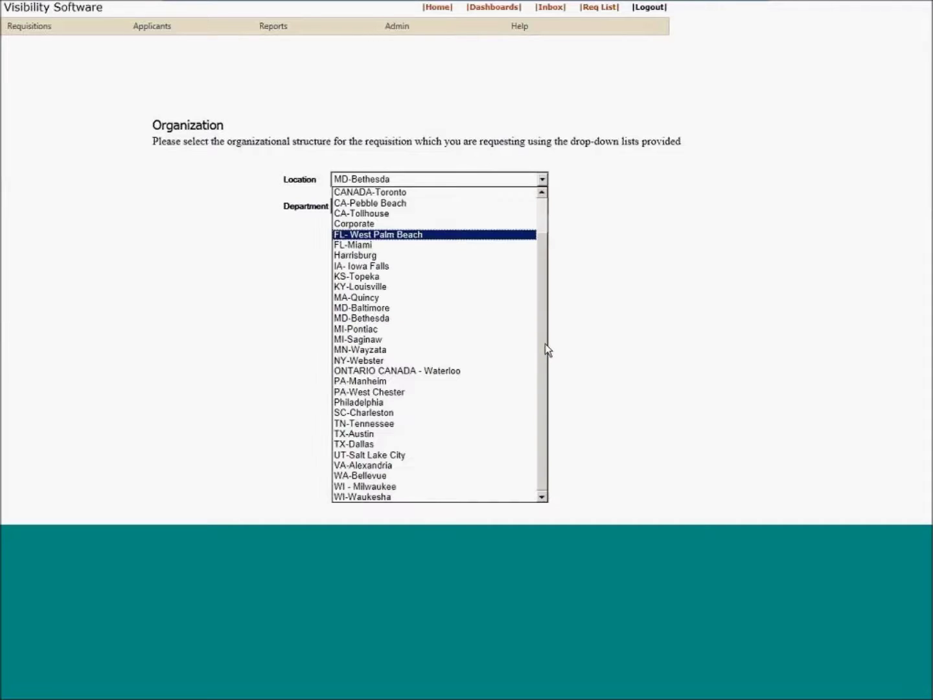
scroll(546, 353, "up", 2)
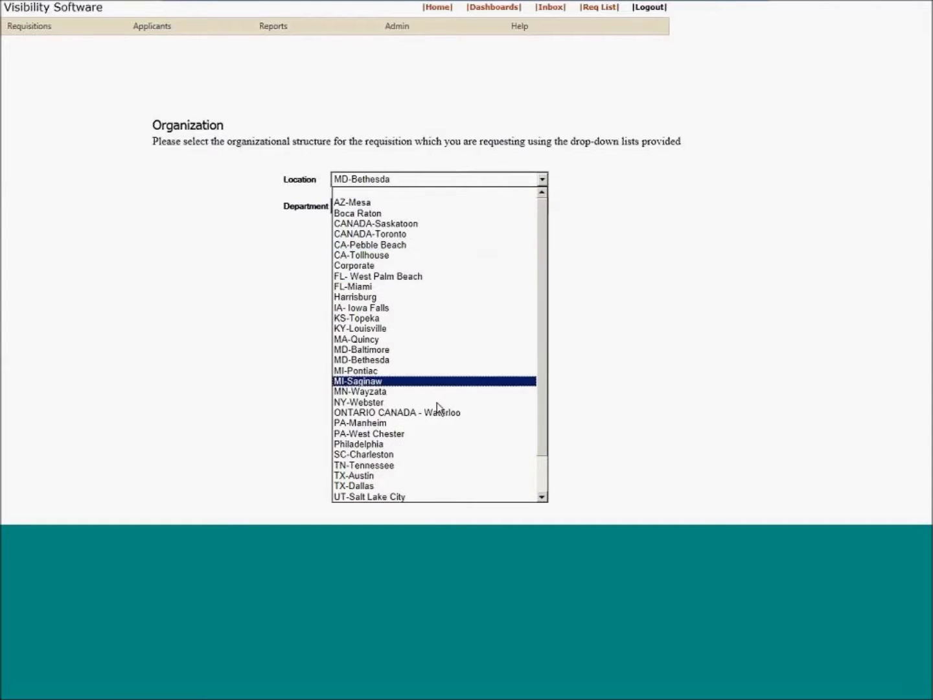
scroll(433, 415, "down", 1)
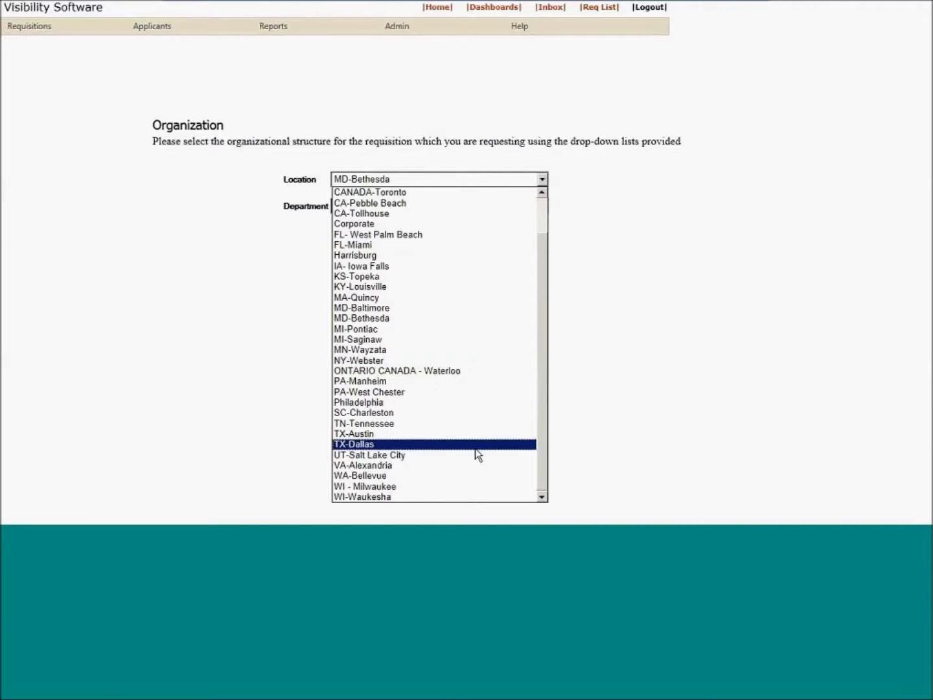
left_click(724, 224)
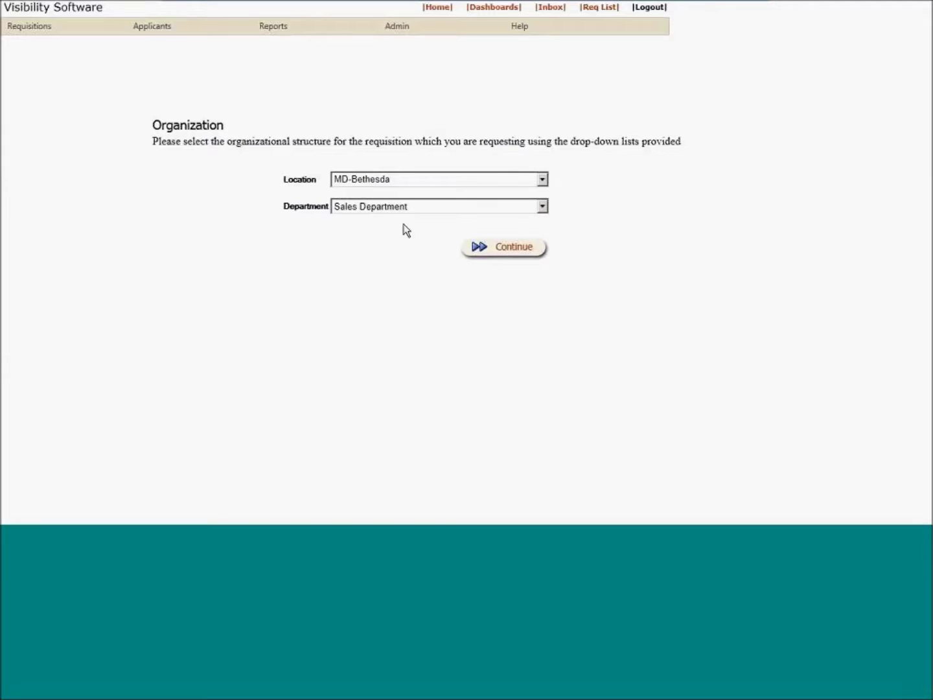
left_click(496, 250)
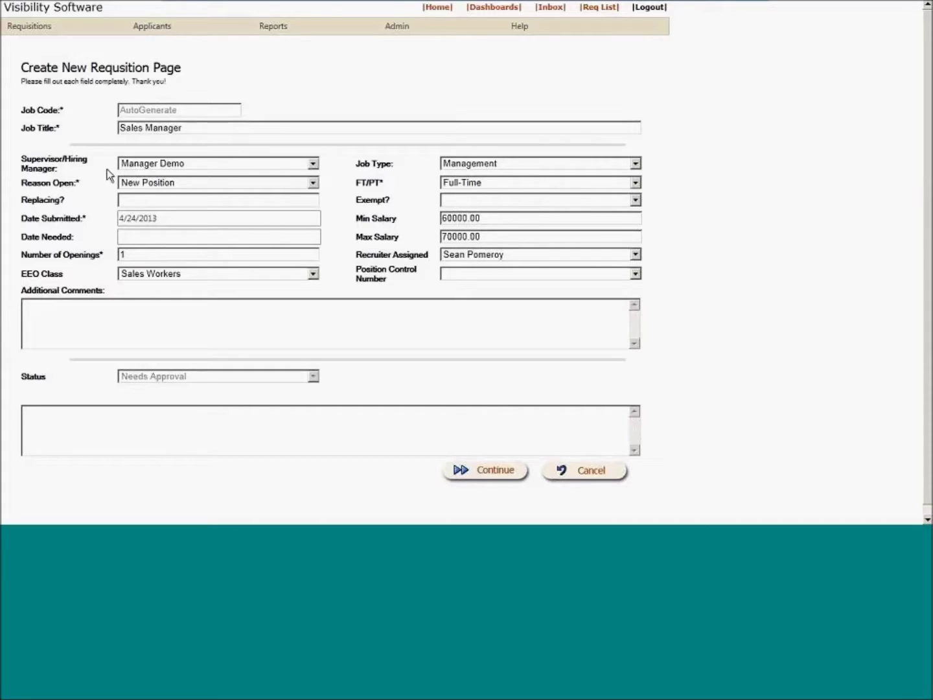
- Make the logged-in user hiring manager and raise Max Salary from 70000.00 to 90000.00
left_click(243, 169)
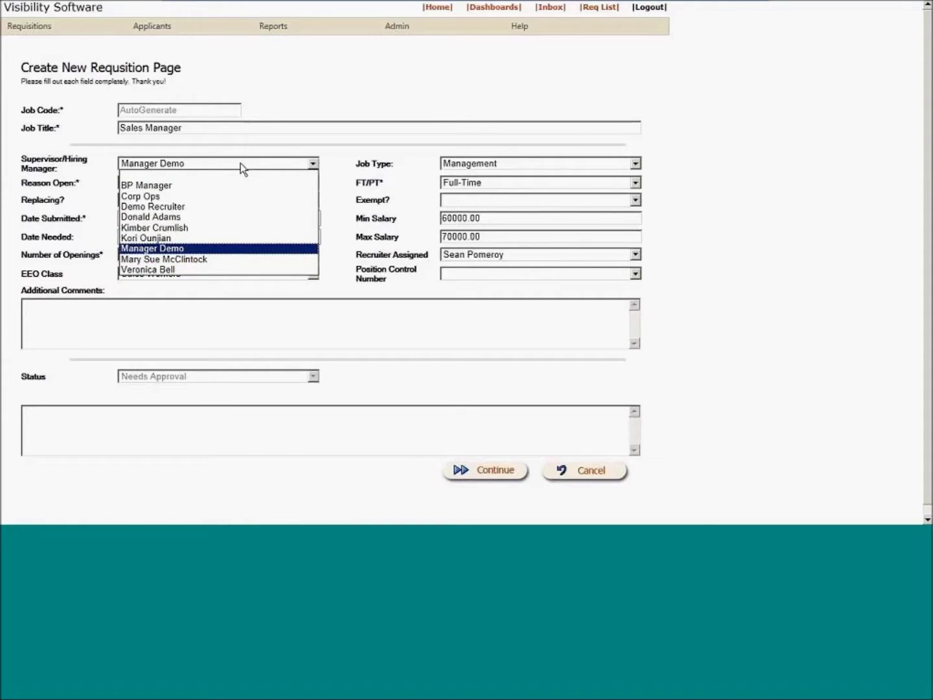
left_click(197, 271)
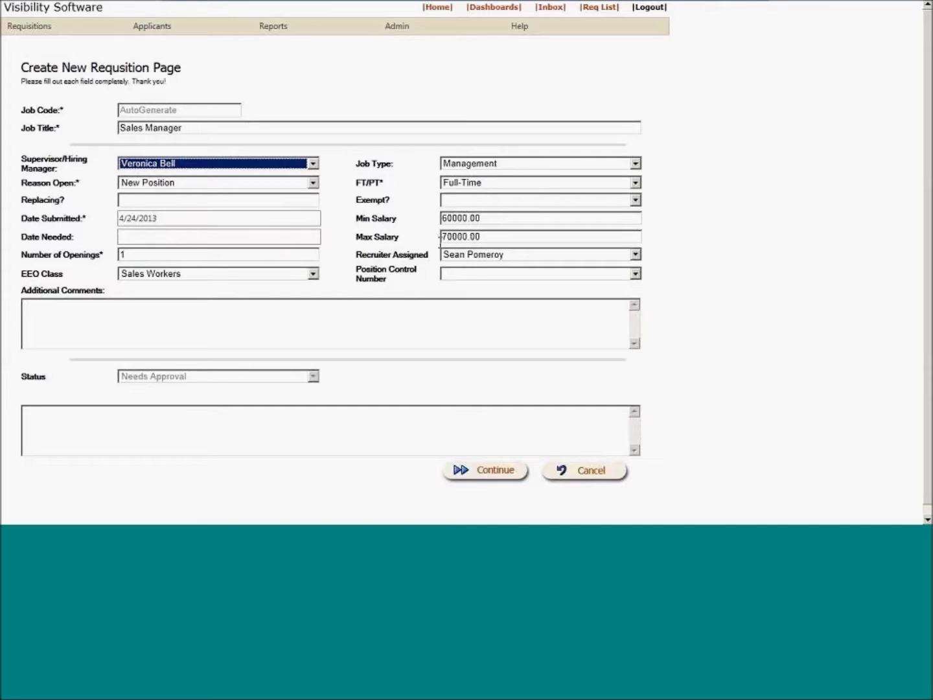
left_click_drag(440, 236, 445, 237)
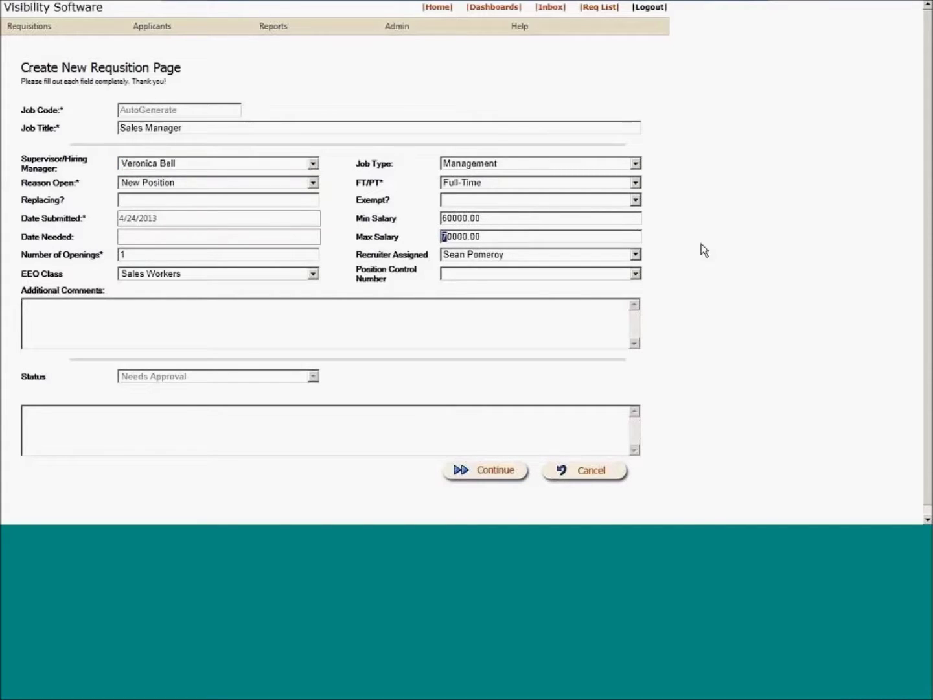
type("9")
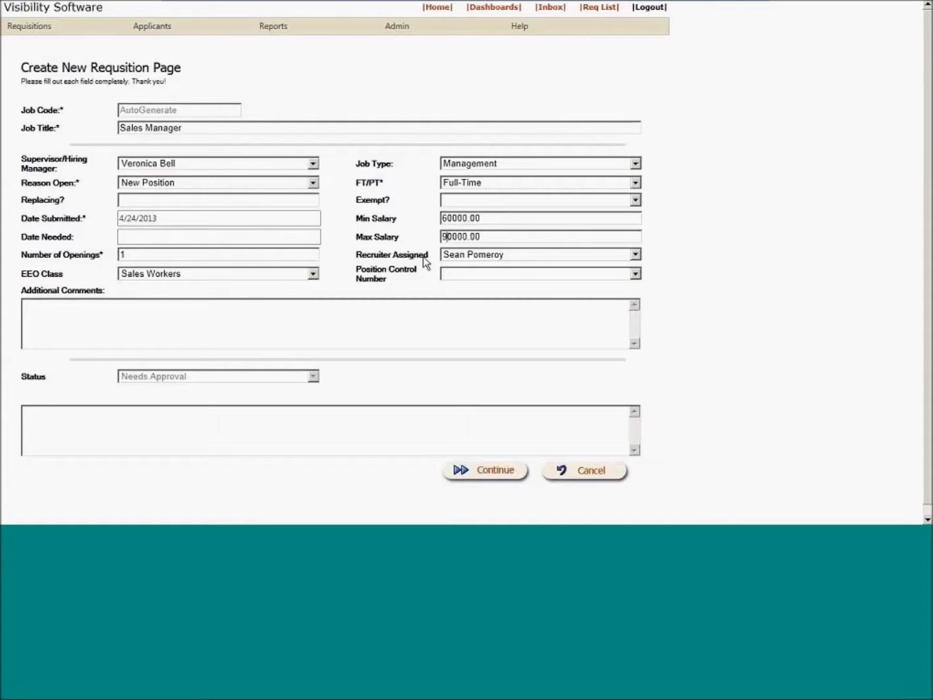
left_click(500, 471)
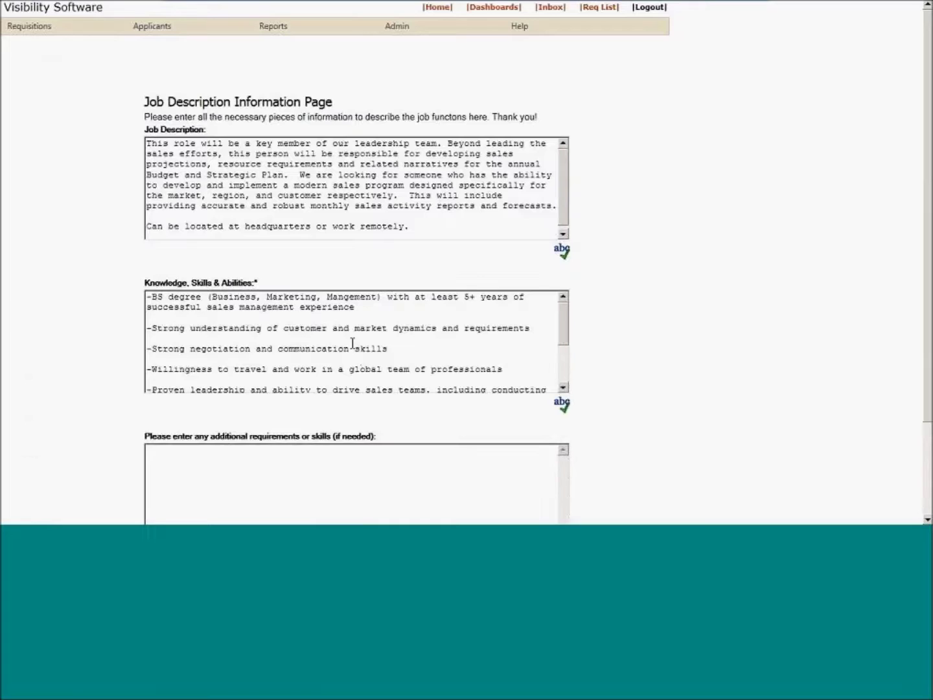
- Keep the prefilled Sales Manager job description and continue to the Approvals page
scroll(32, 232, "down", 3)
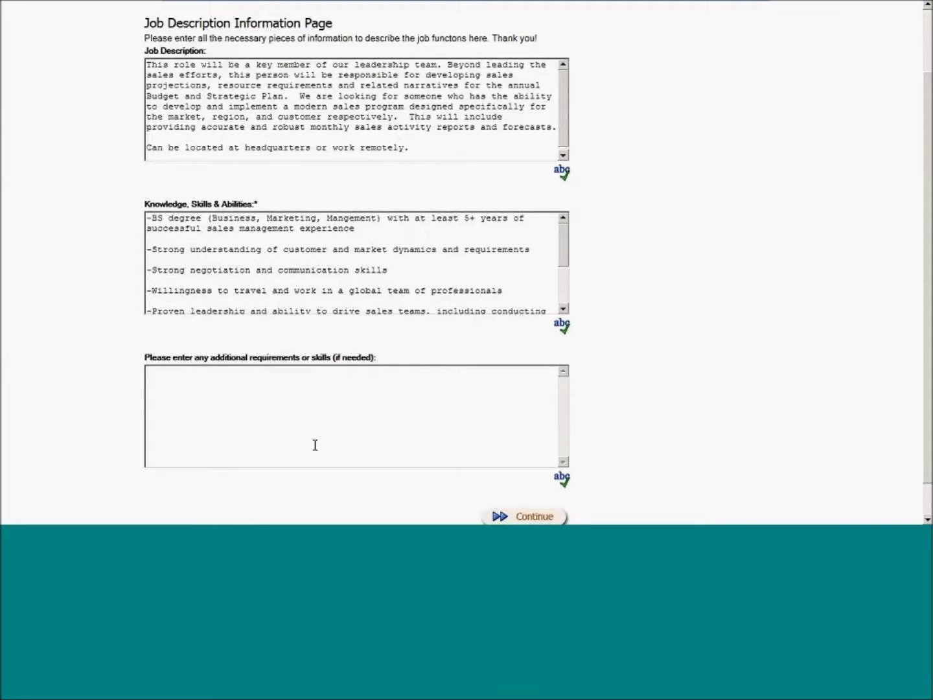
left_click(565, 519)
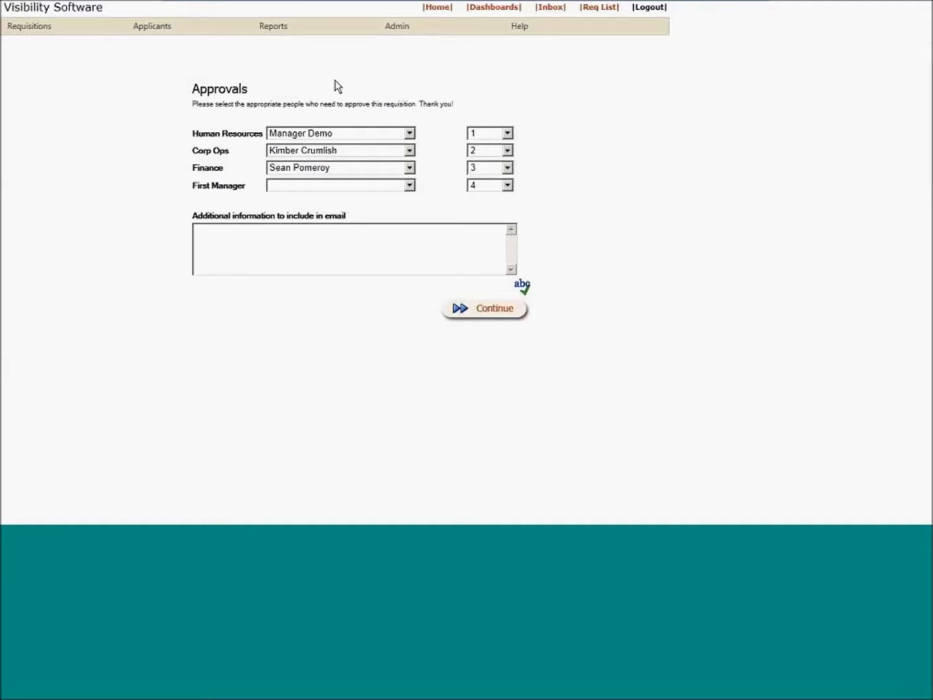
- Set the logged-in user as First Manager approver and submit the Sales Manager requisition
left_click(332, 186)
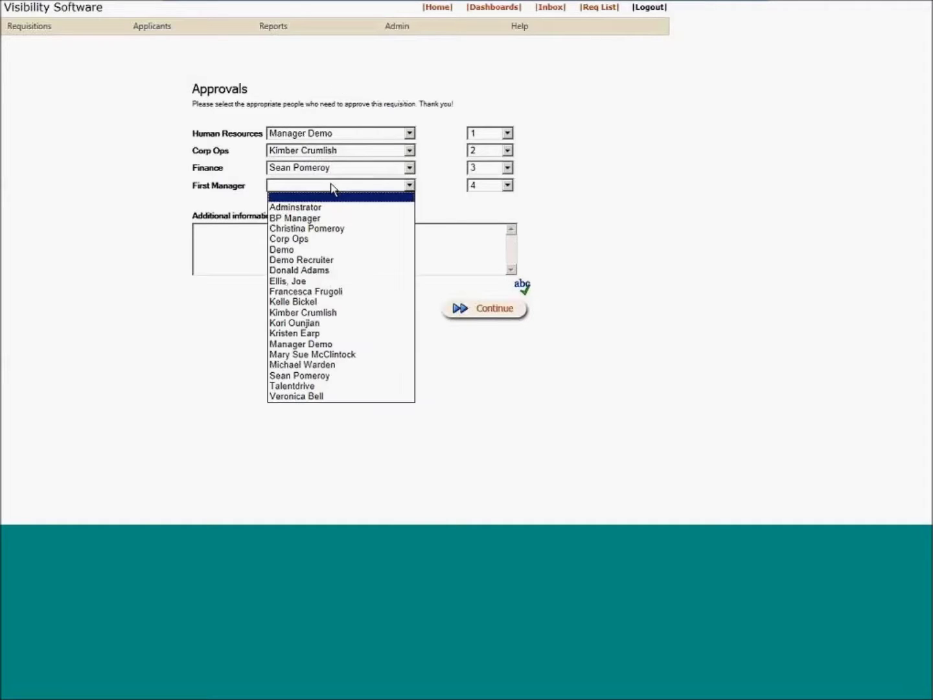
left_click(339, 397)
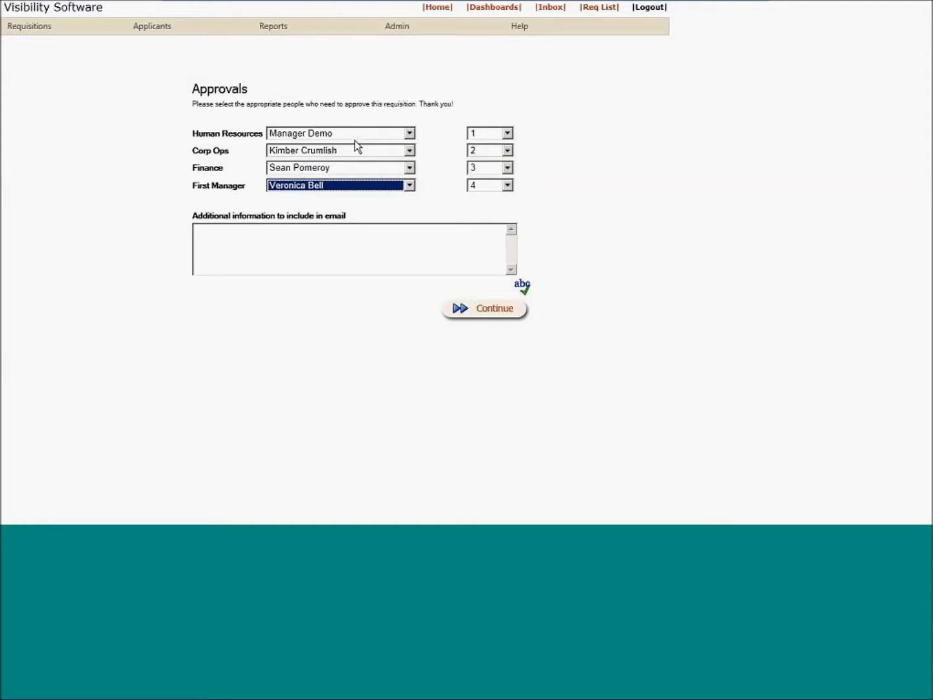
left_click(507, 322)
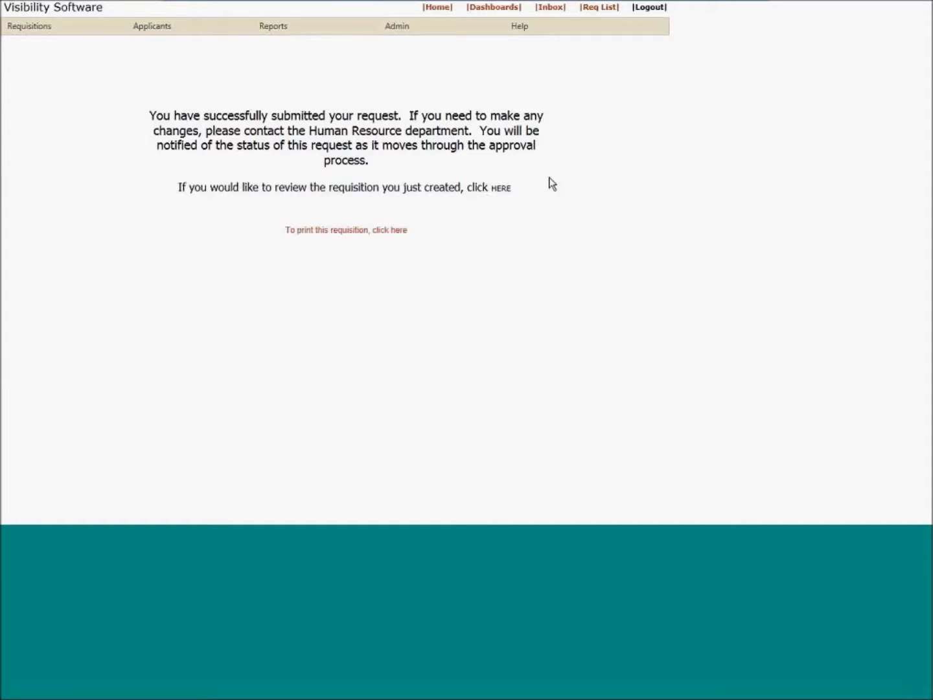
left_click(403, 29)
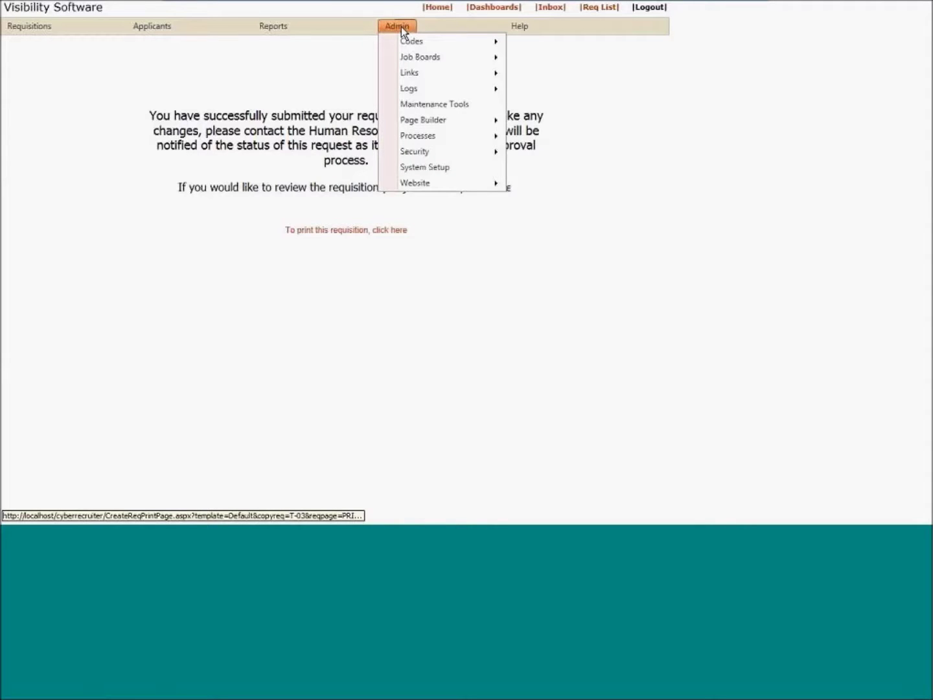
mouse_move(444, 59)
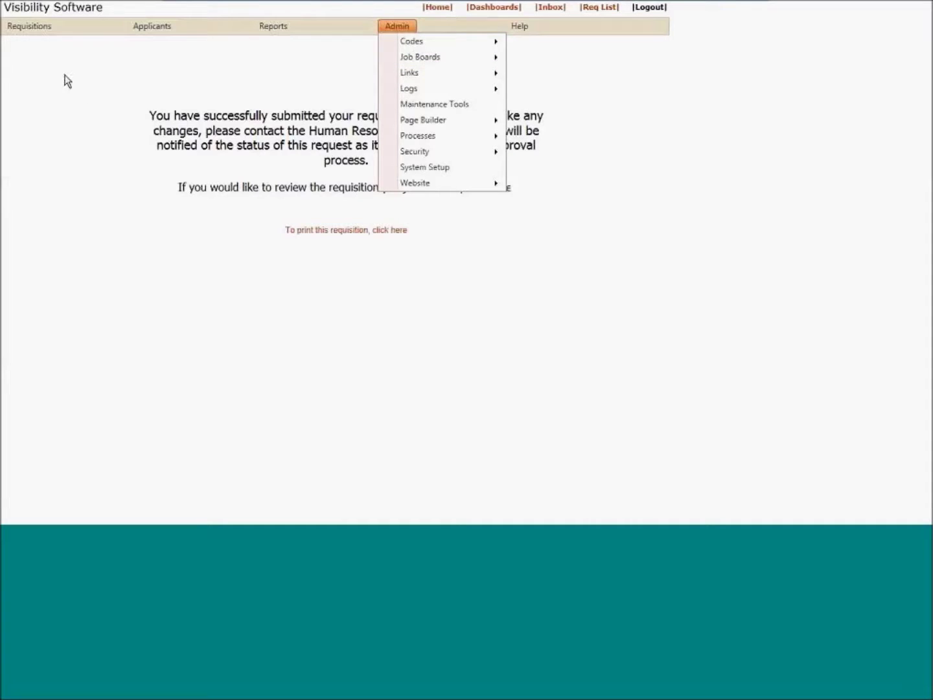
left_click(23, 27)
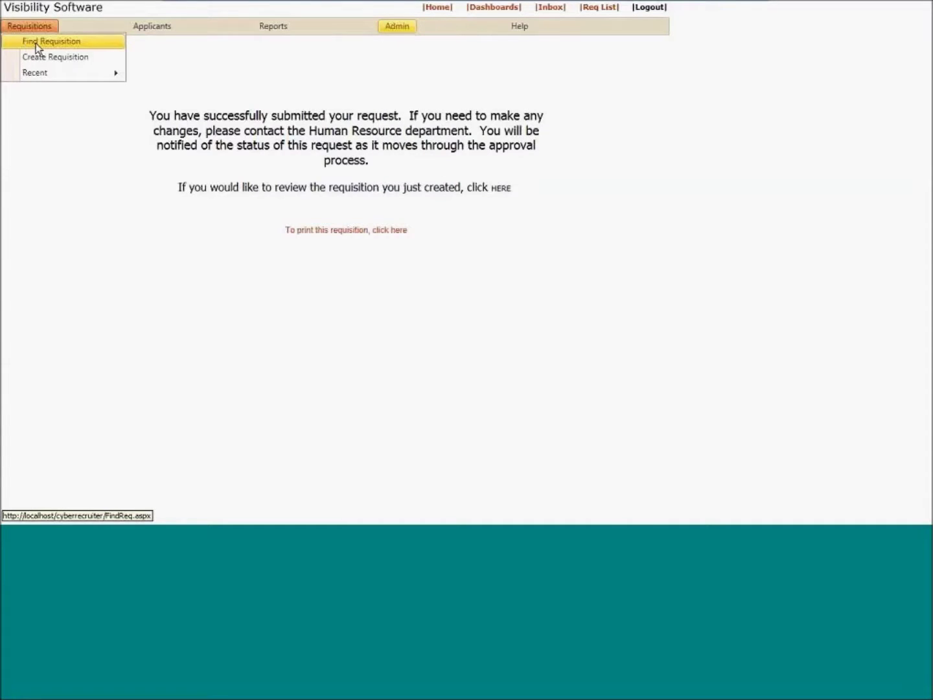
- Run Find Requisition with all fields blank to list all 358 requisitions
left_click(36, 43)
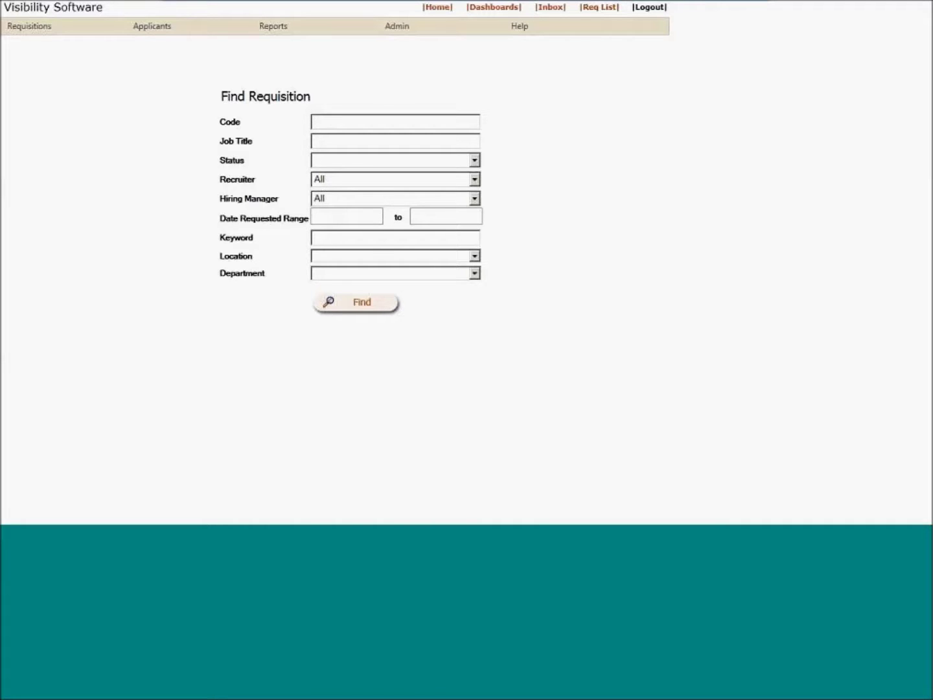
left_click(358, 307)
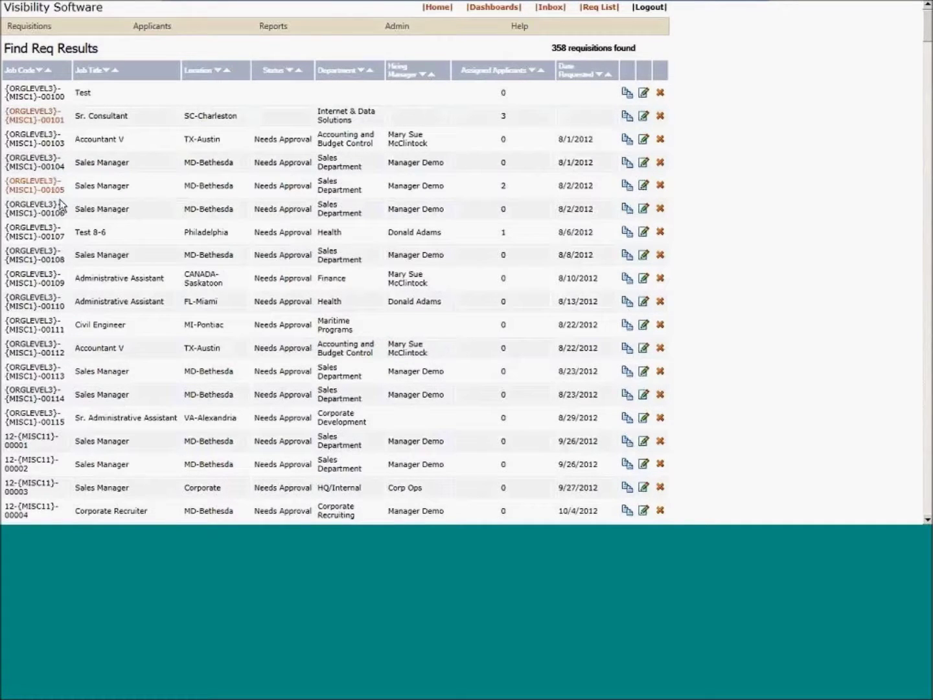
- Open Sr. Consultant requisition 00101 and go to its Req Questions section
left_click(39, 116)
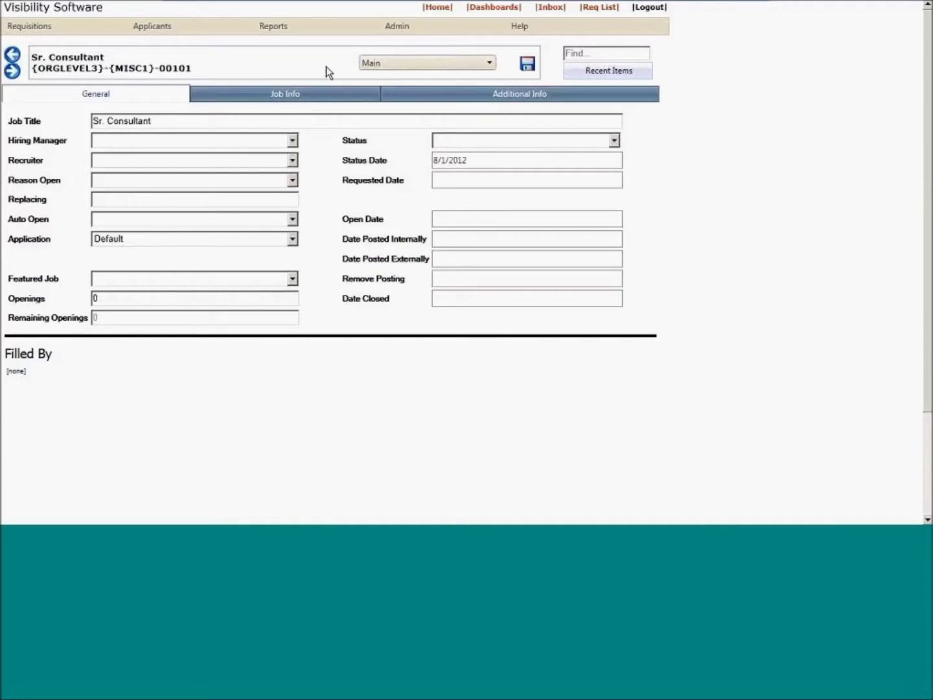
left_click(435, 65)
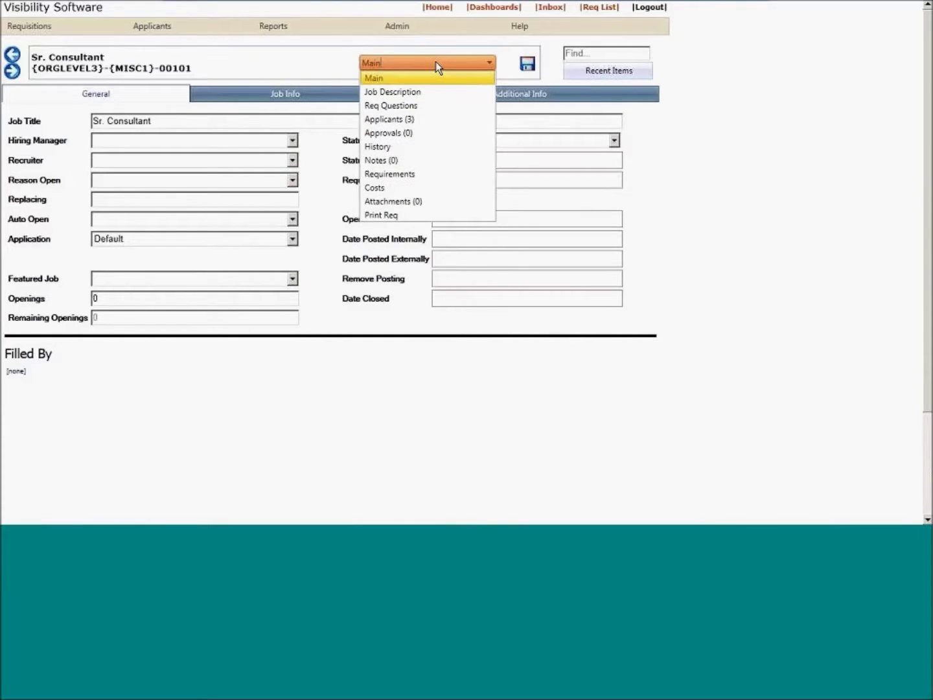
left_click(429, 106)
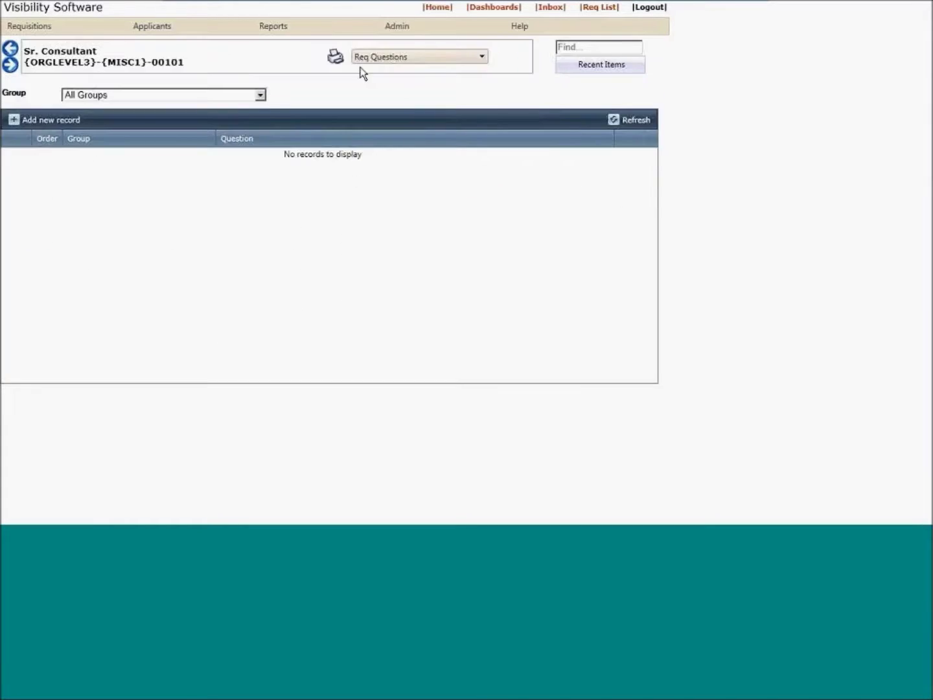
- Browse the Group and Question choices for a new requisition question, then cancel it
left_click(15, 120)
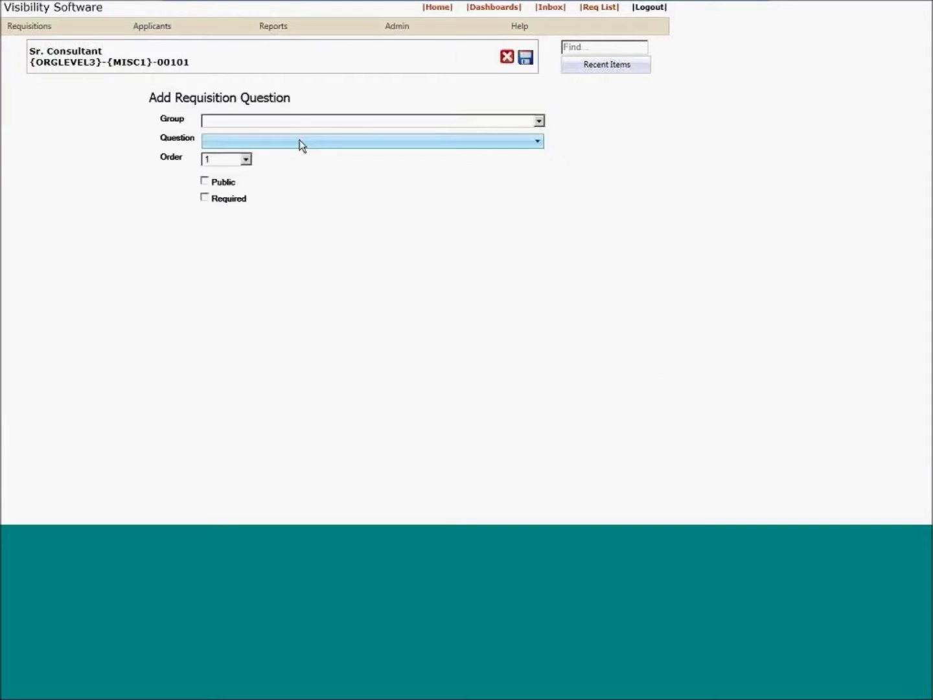
left_click(299, 125)
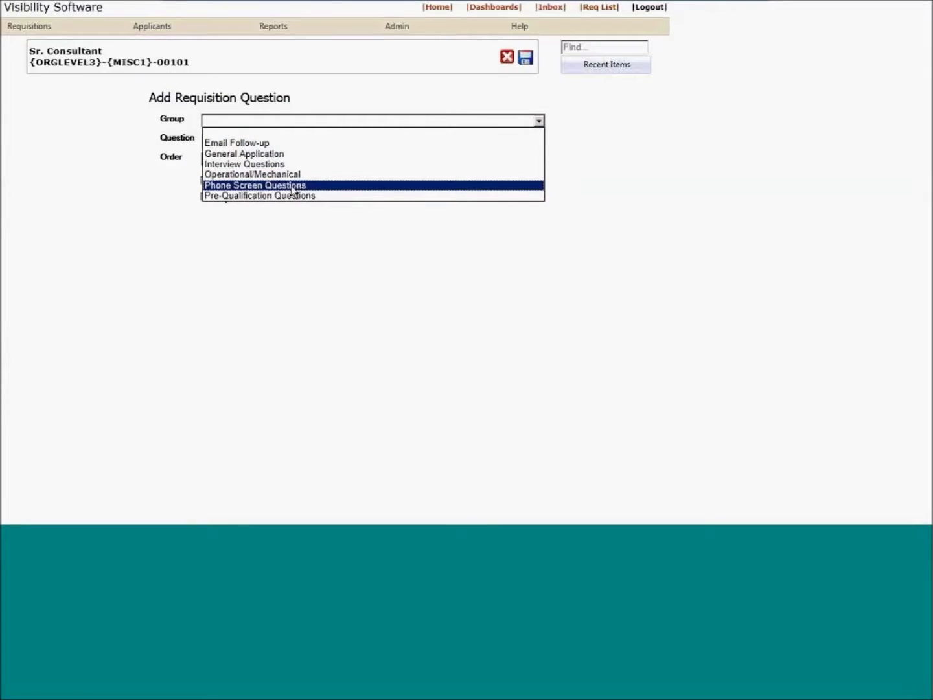
left_click(385, 214)
left_click(295, 145)
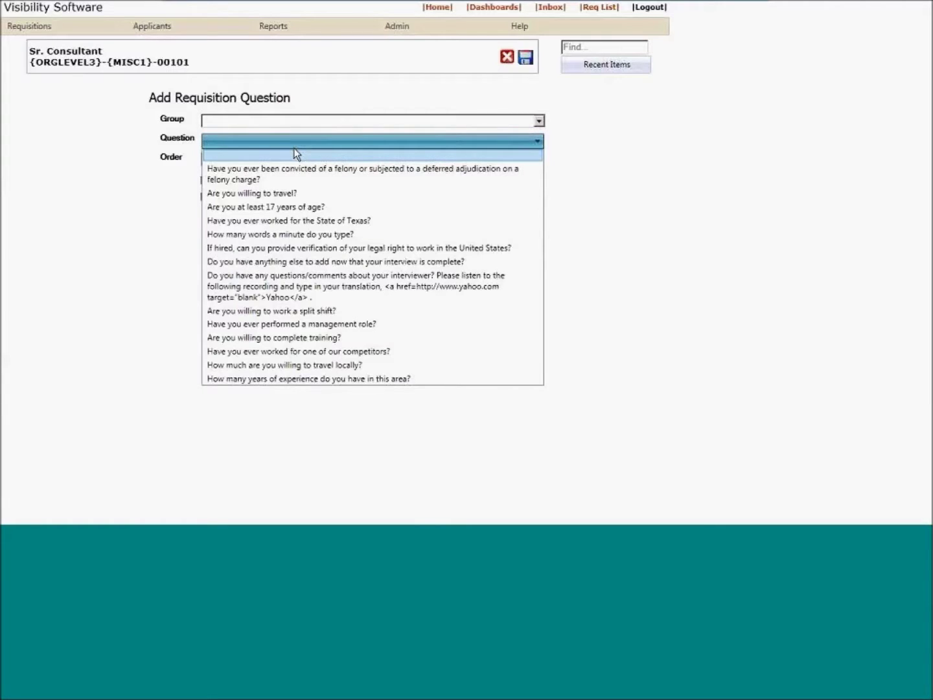
left_click(80, 178)
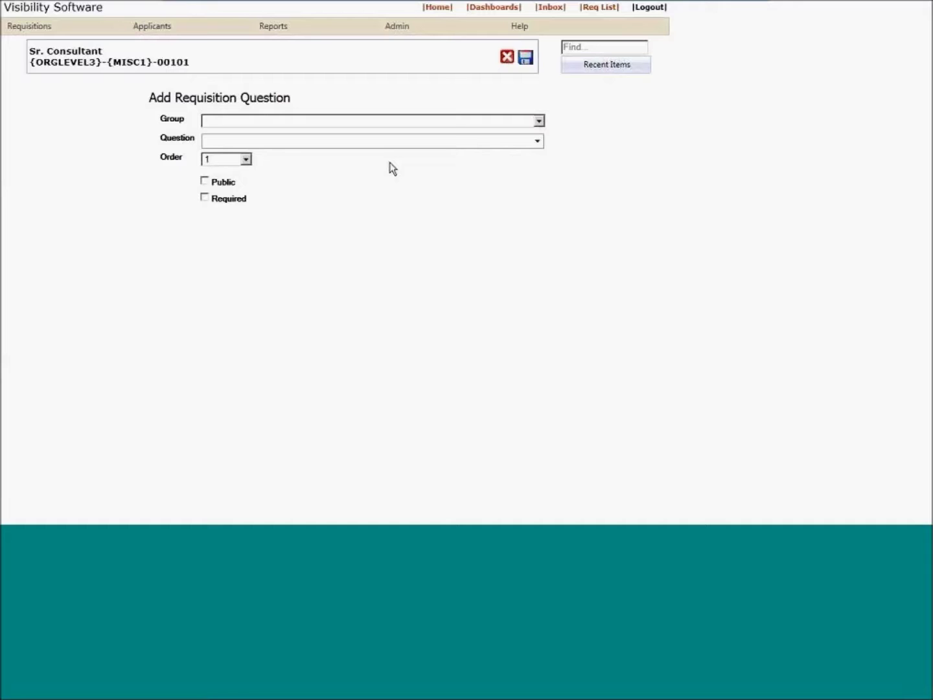
left_click(507, 57)
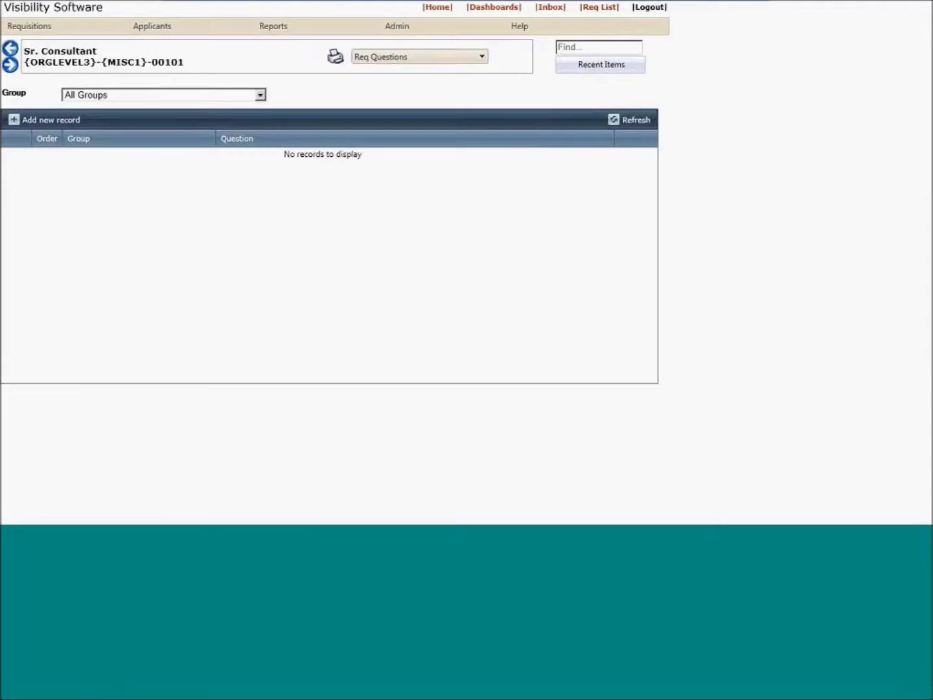
- Switch the Sr. Consultant requisition between Applicants (3), History, and back to Applicants (3)
left_click(426, 53)
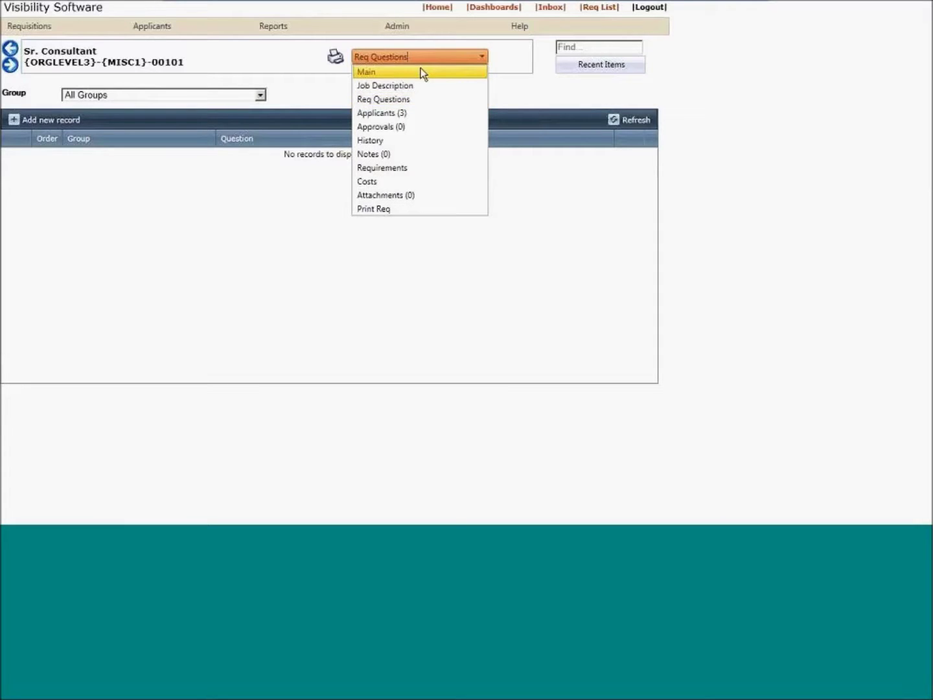
left_click(430, 114)
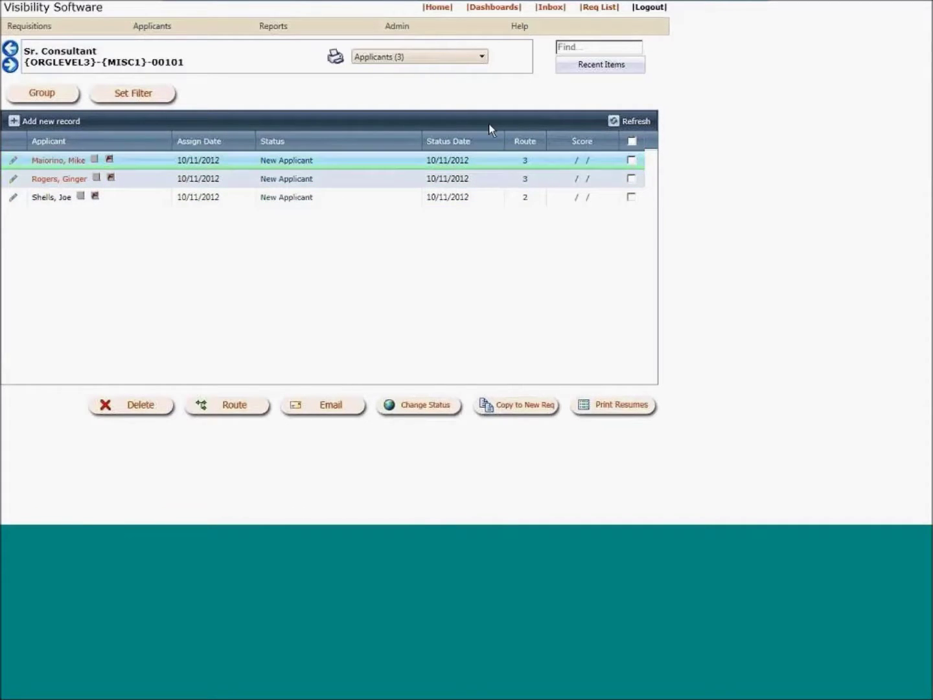
left_click(416, 58)
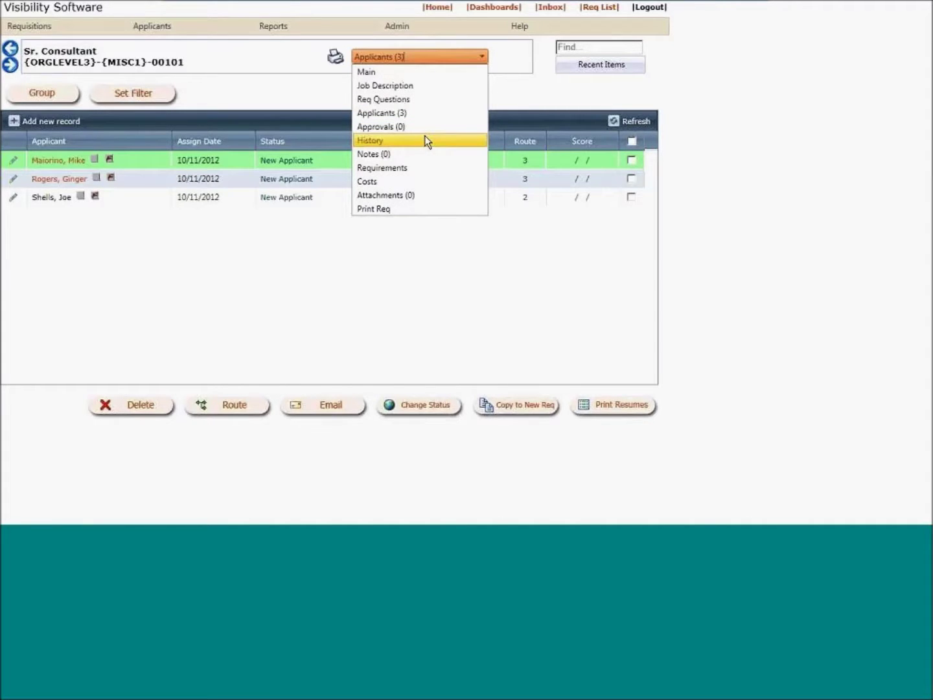
left_click(424, 140)
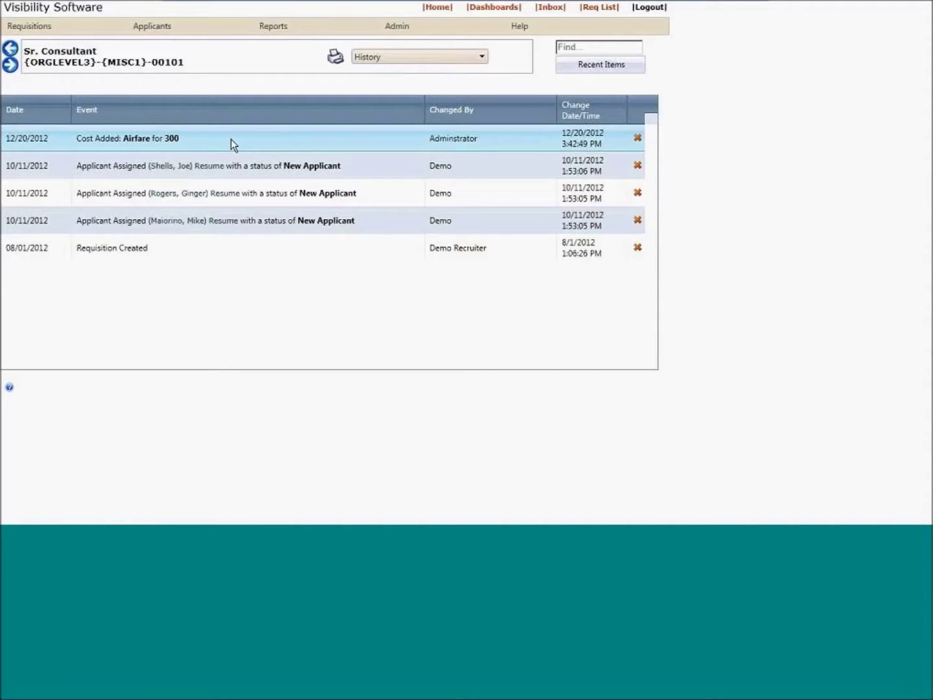
left_click(449, 57)
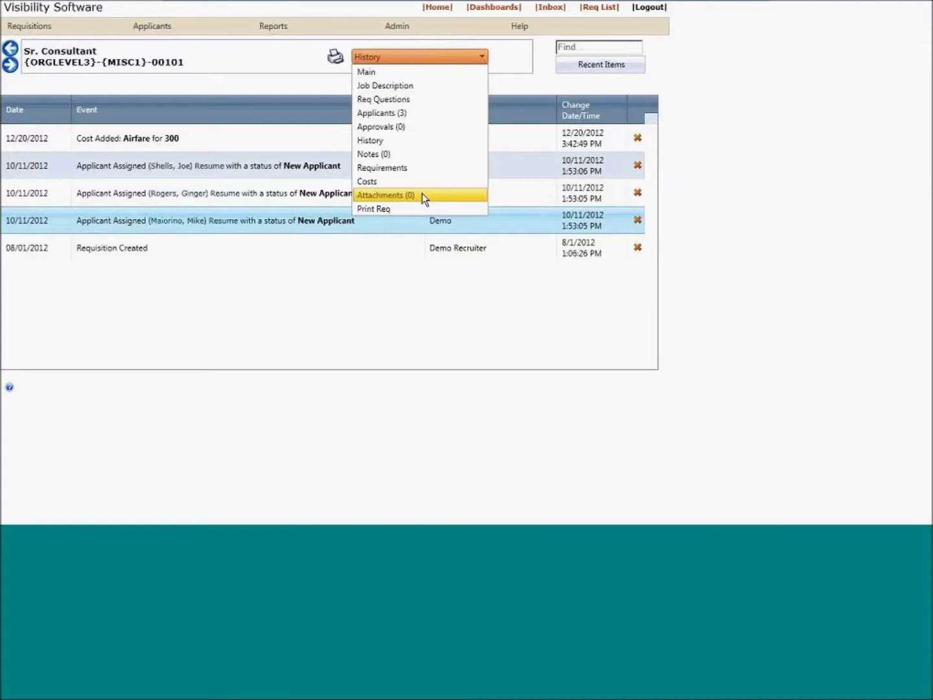
left_click(396, 114)
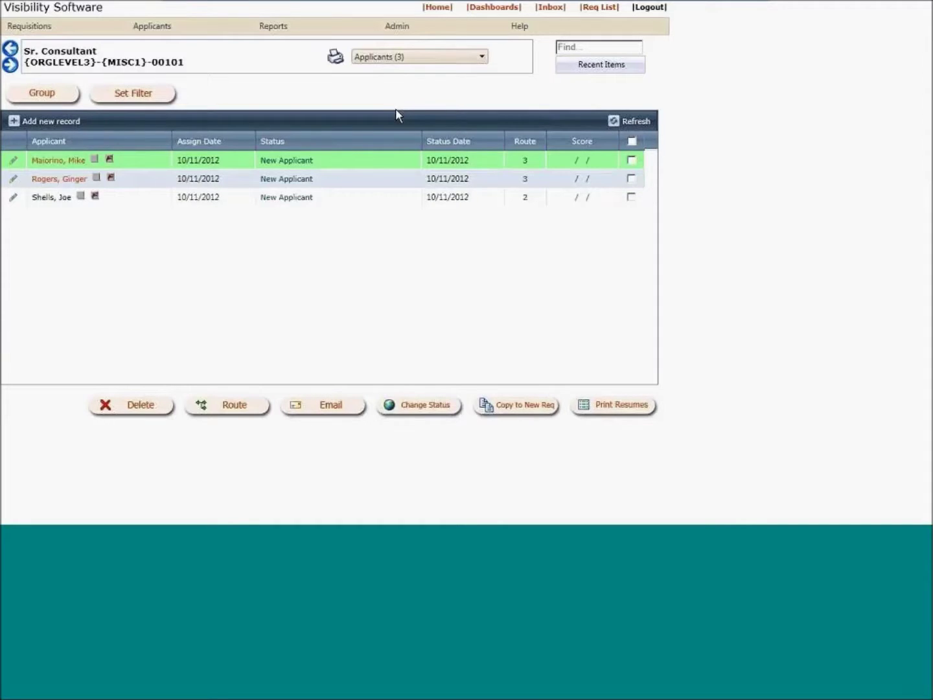
- Open the second applicant's application and its Requisition Questions tab listing four requisitions
left_click(62, 181)
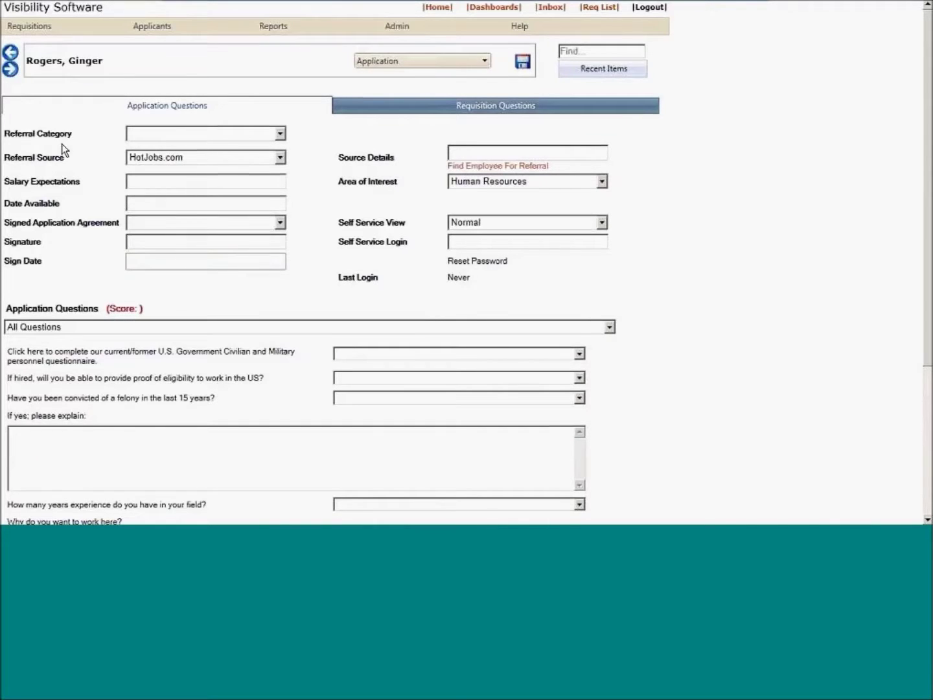
scroll(65, 130, "down", 3)
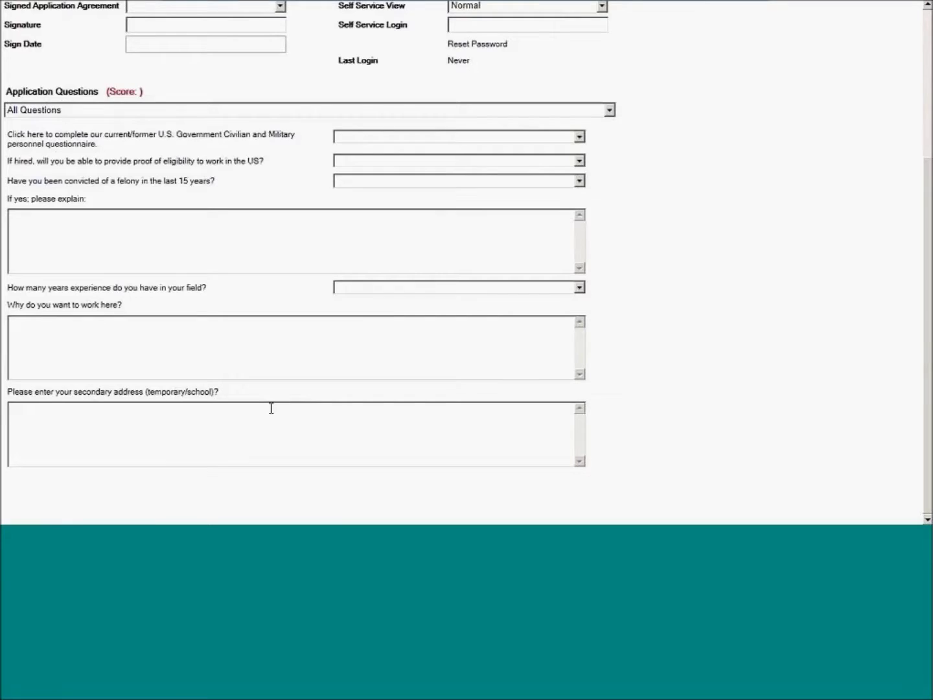
scroll(125, 194, "up", 1)
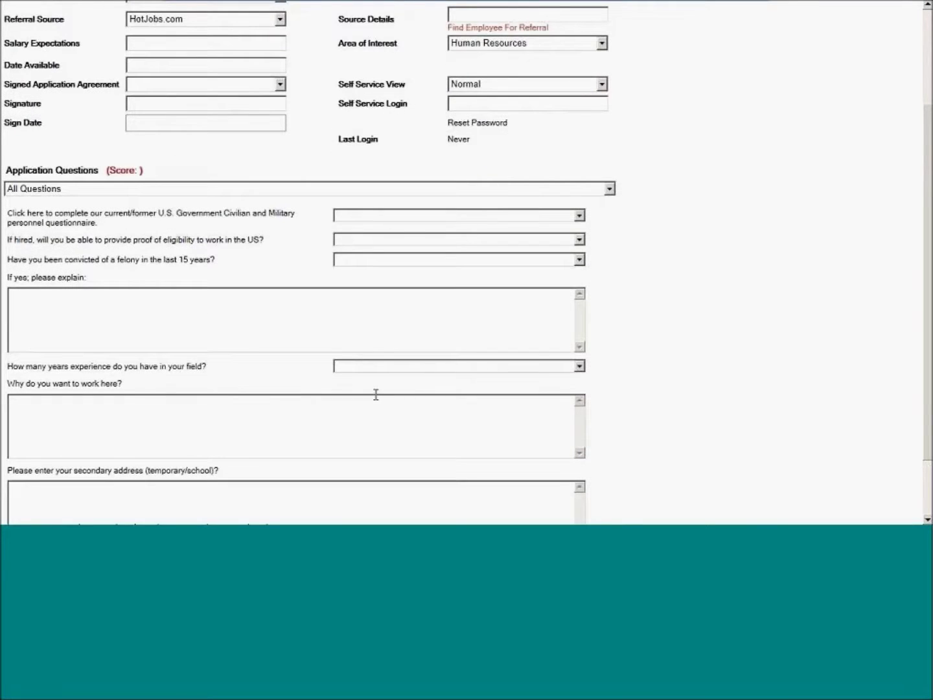
scroll(108, 189, "down", 1)
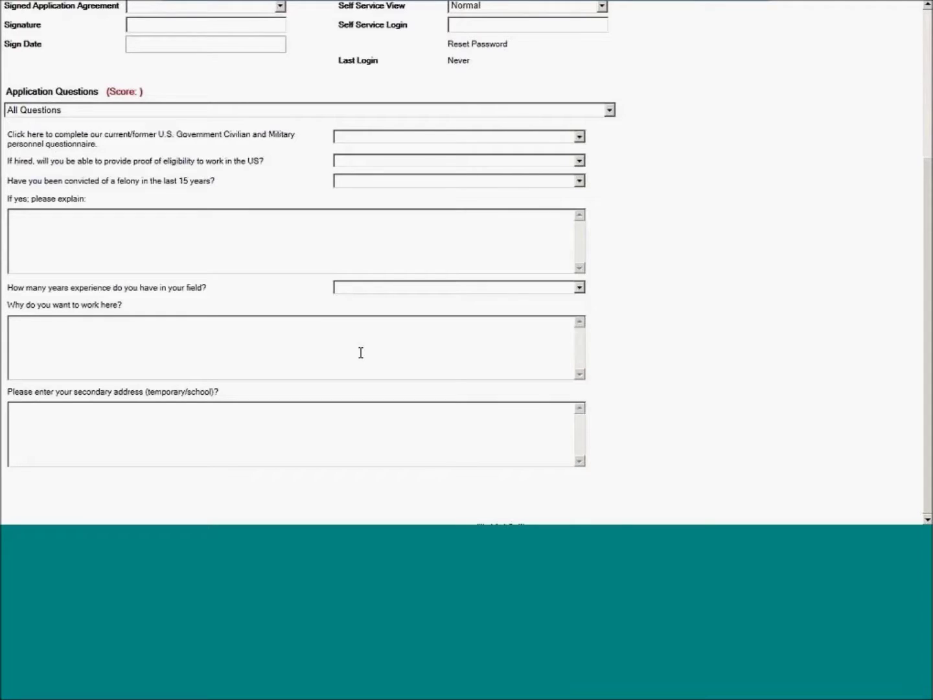
scroll(360, 352, "up", 3)
left_click(461, 112)
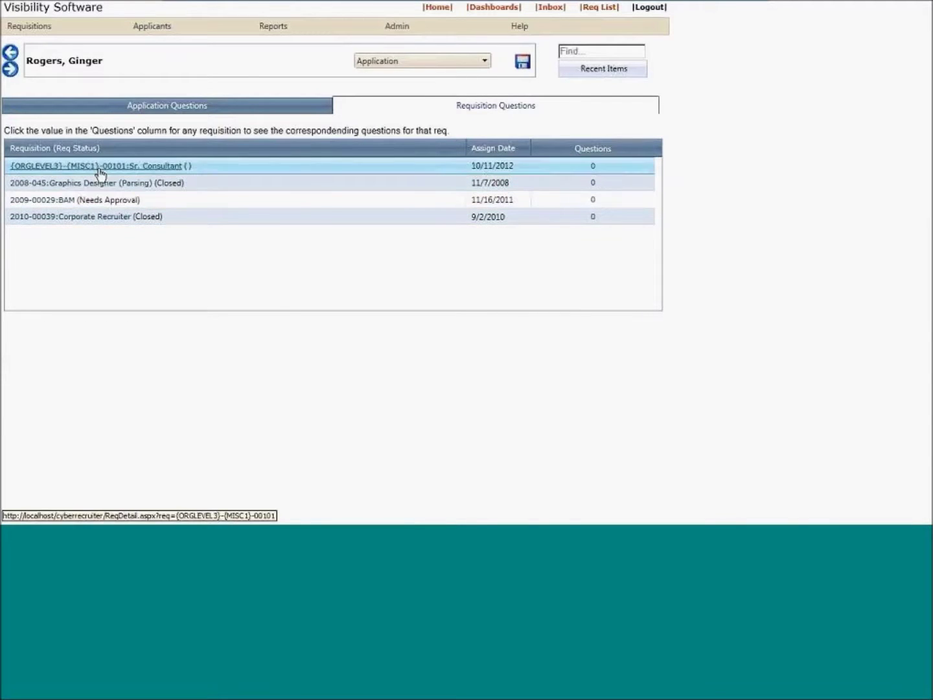
left_click(406, 57)
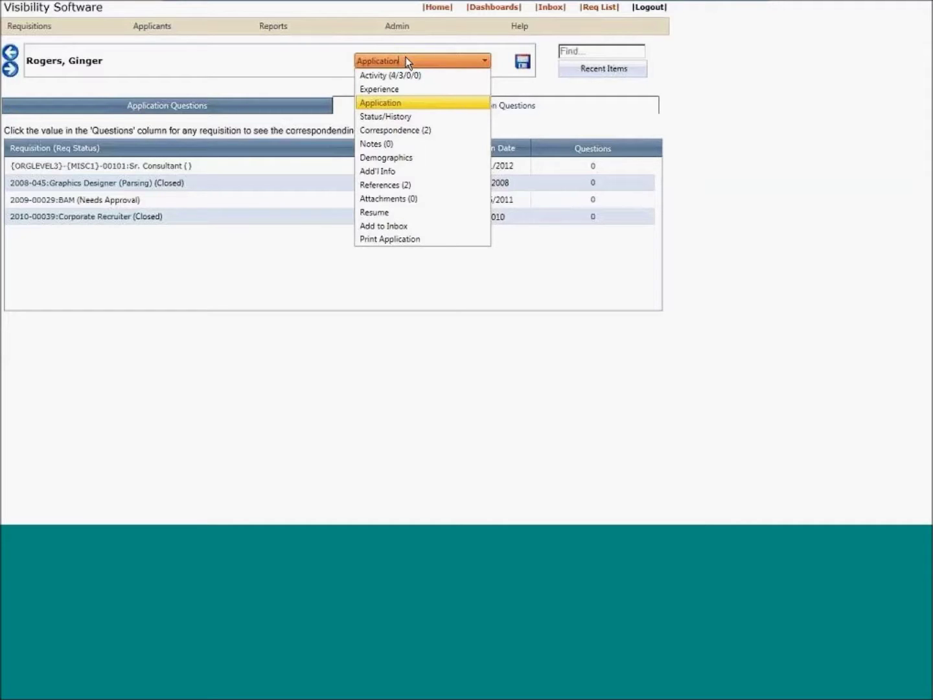
- Switch to the applicant's Status/History section and scroll through its dated entries
left_click(429, 121)
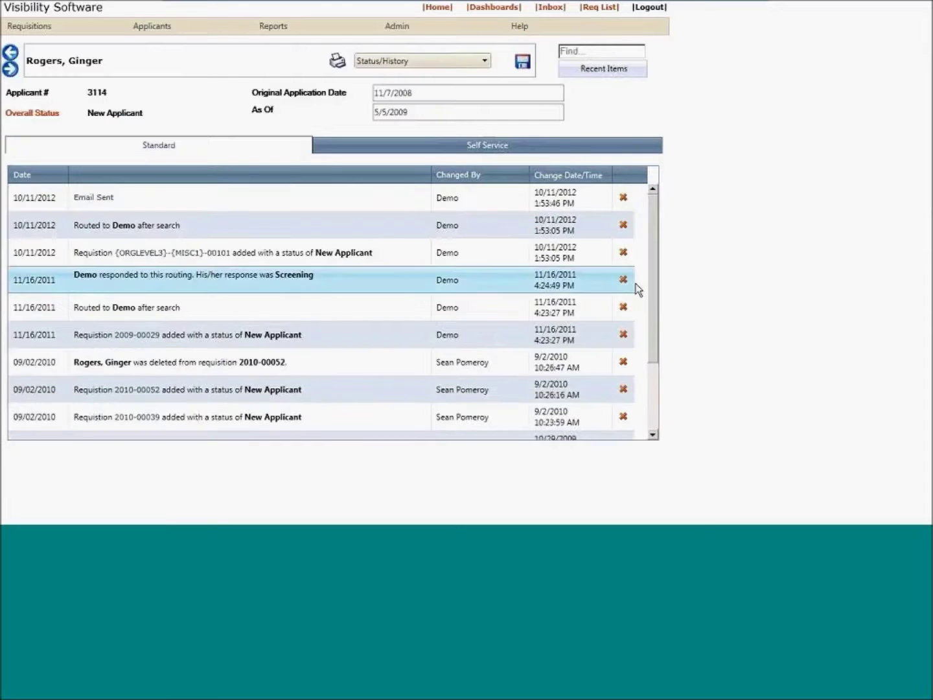
scroll(654, 326, "down", 1)
left_click_drag(654, 325, 654, 300)
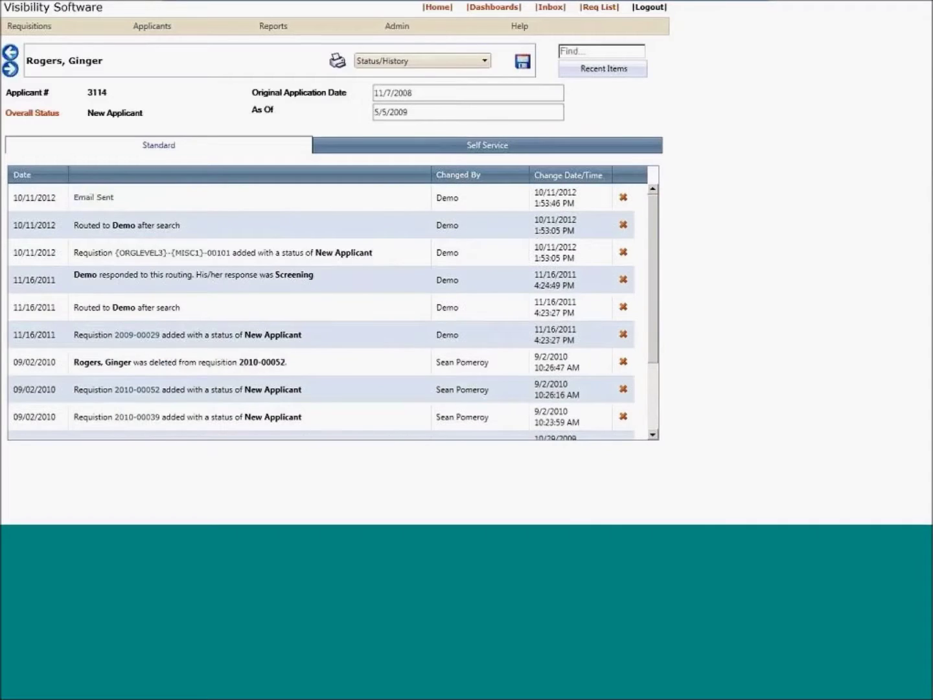
left_click(461, 60)
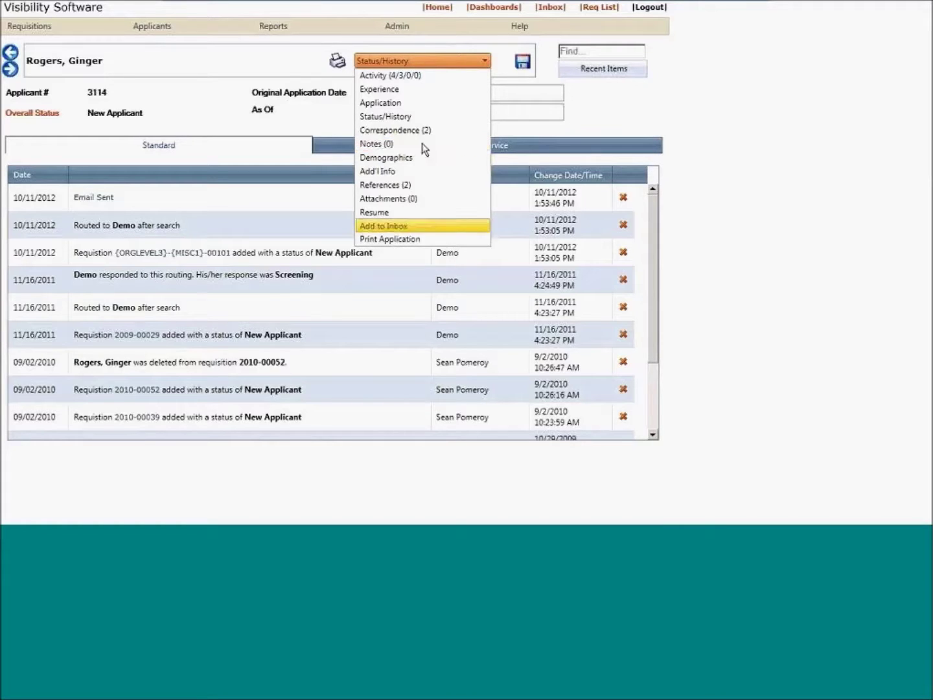
left_click(767, 183)
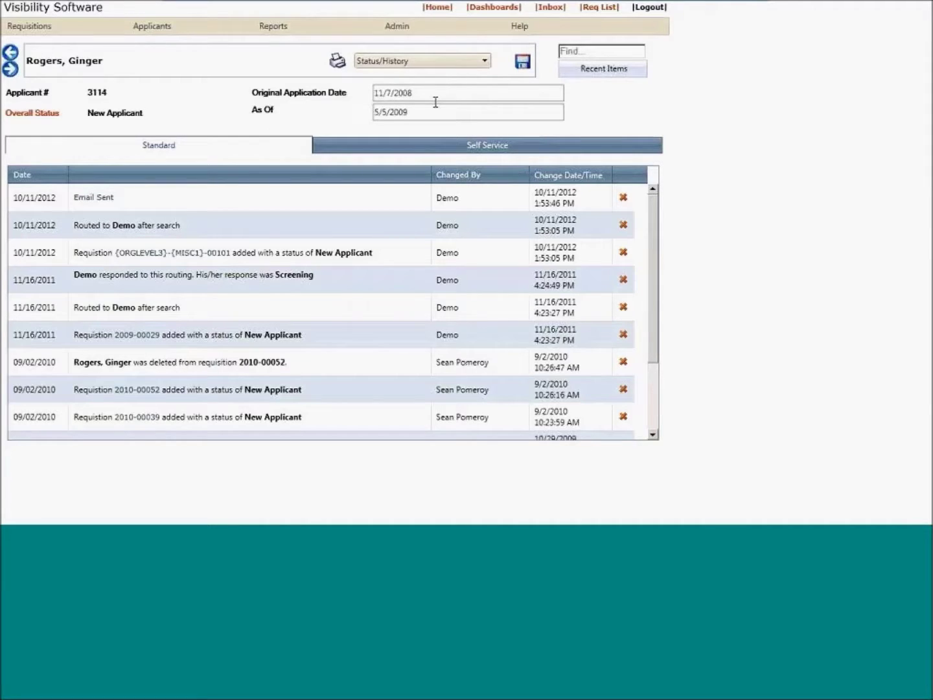
left_click(404, 28)
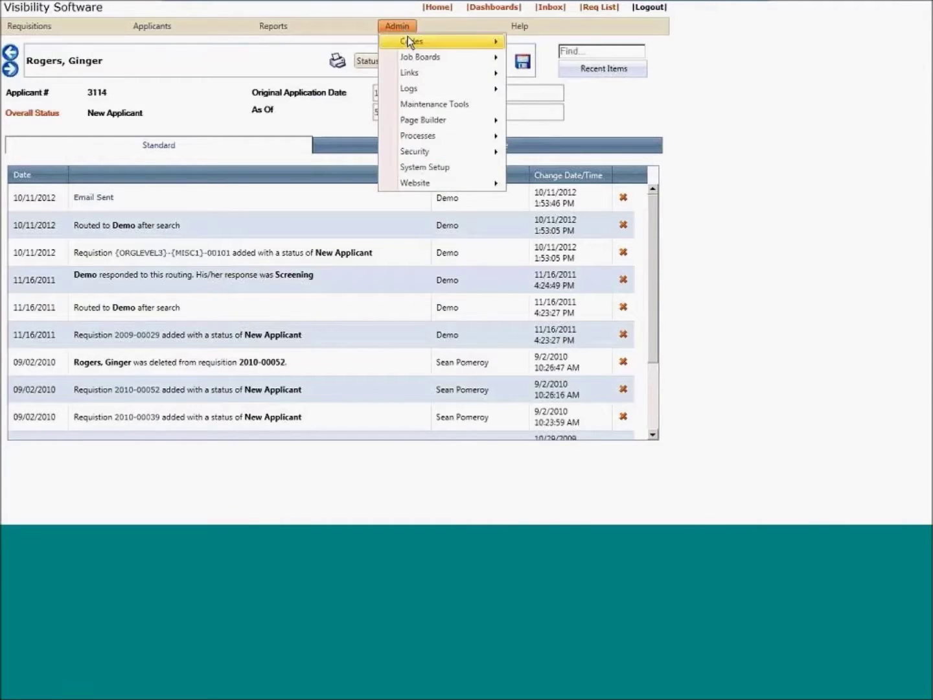
mouse_move(408, 36)
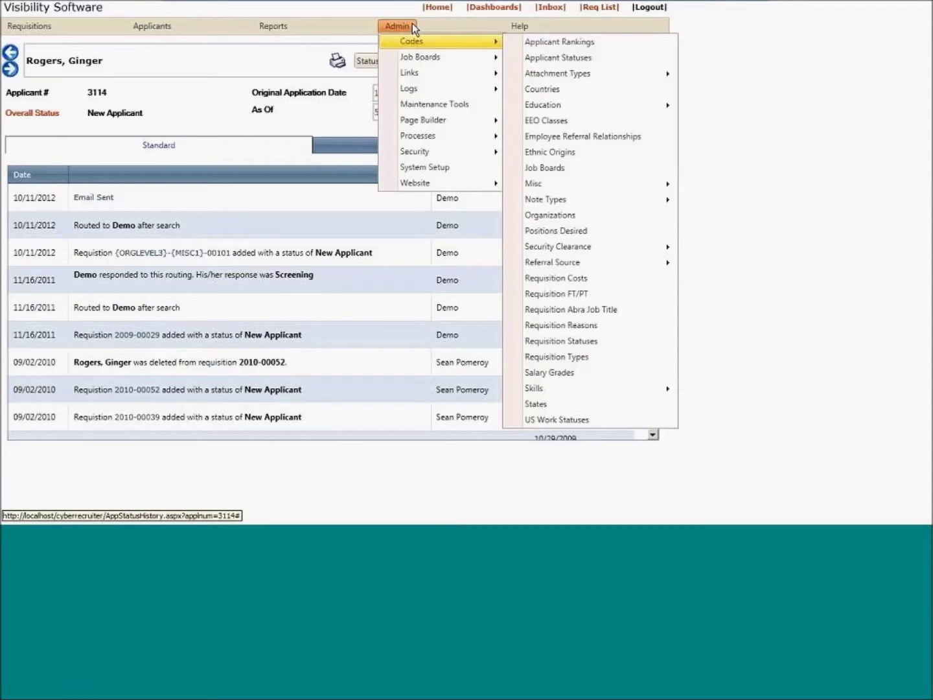
left_click(803, 87)
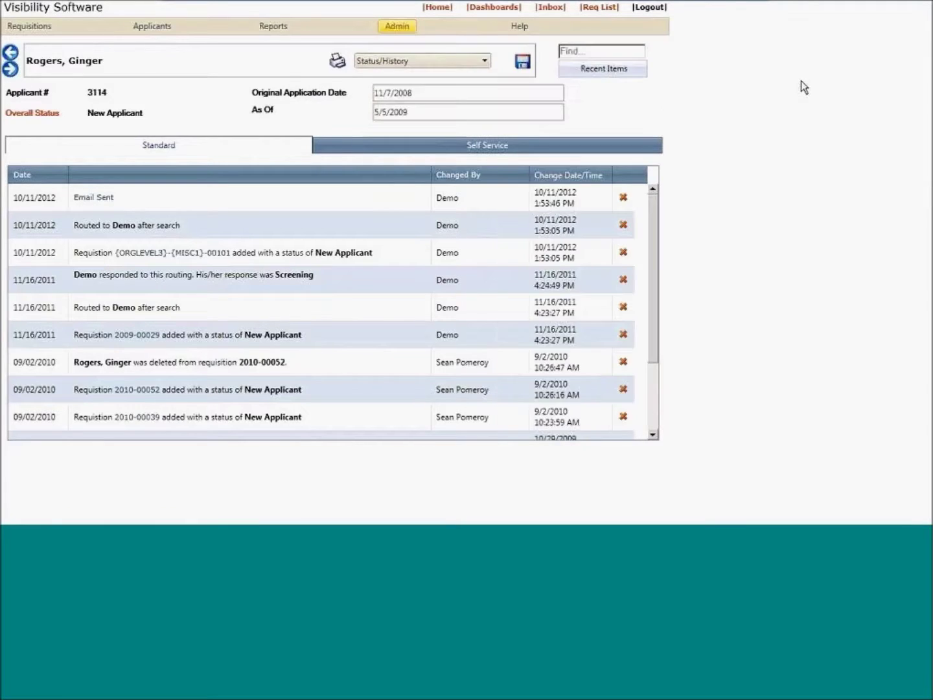
left_click(389, 61)
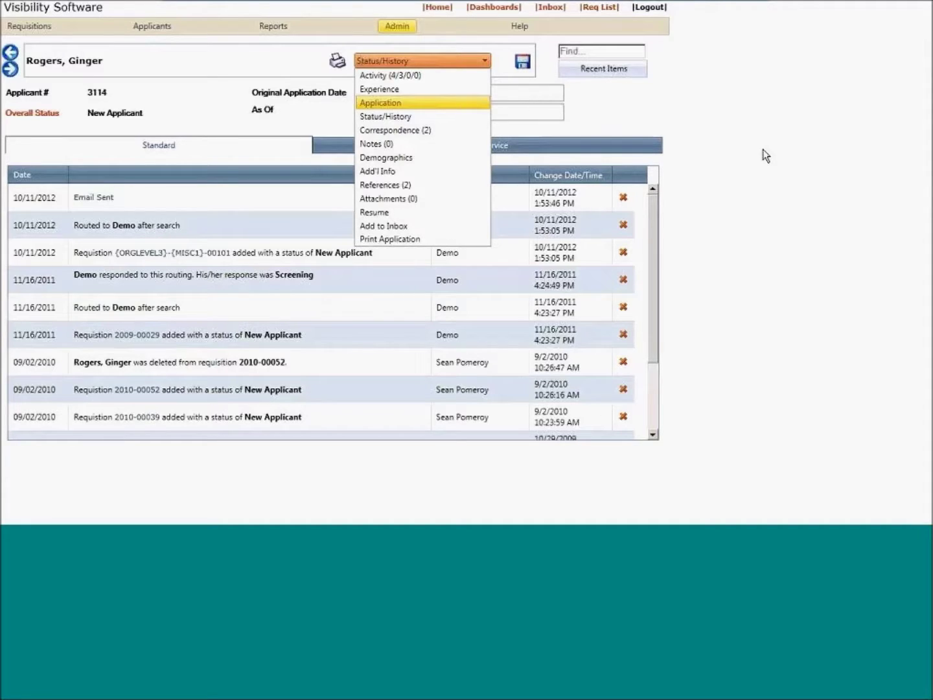
key("Escape")
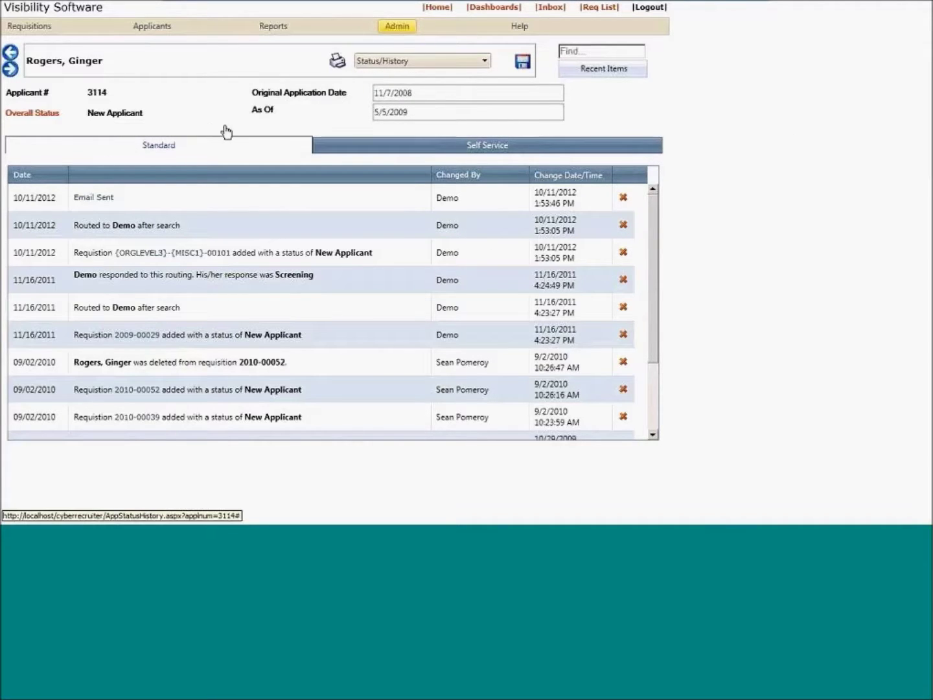
mouse_move(273, 28)
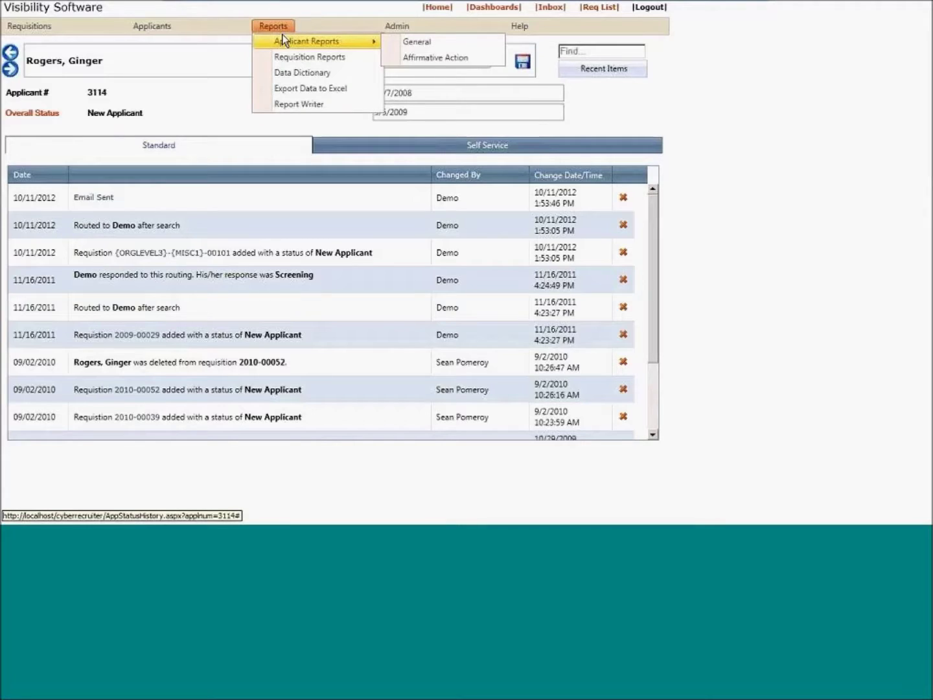
- Browse the General and Affirmative Action applicant report lists, then the Requisition Reports list
left_click(411, 45)
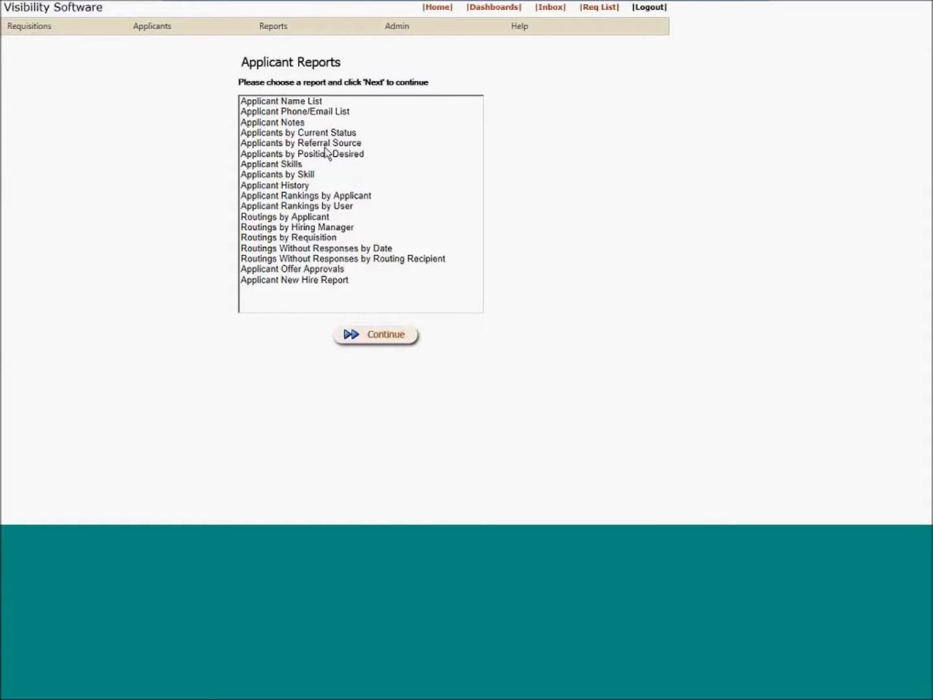
mouse_move(273, 26)
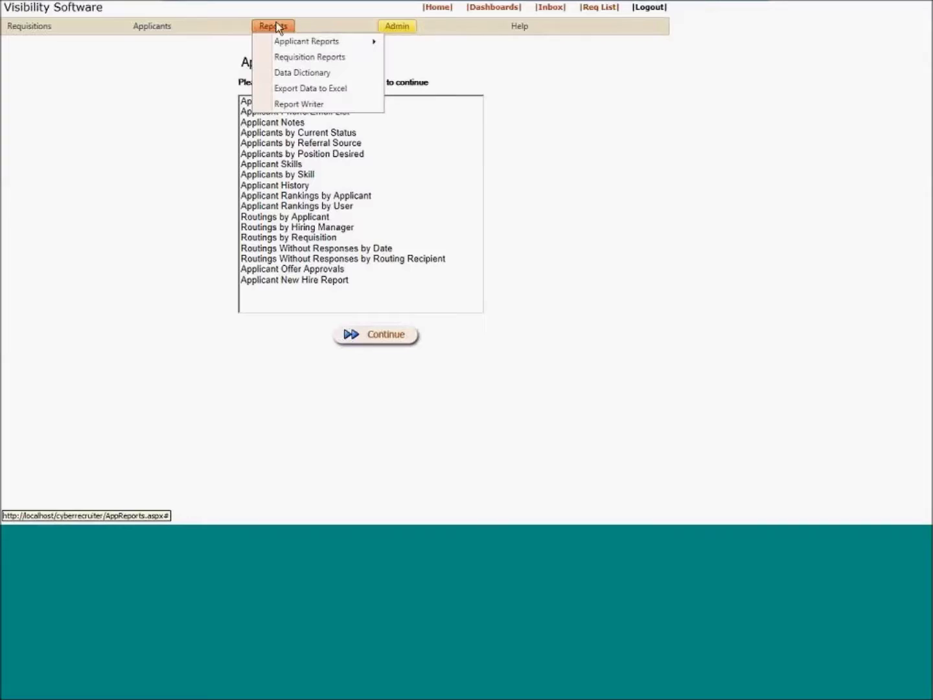
left_click(412, 57)
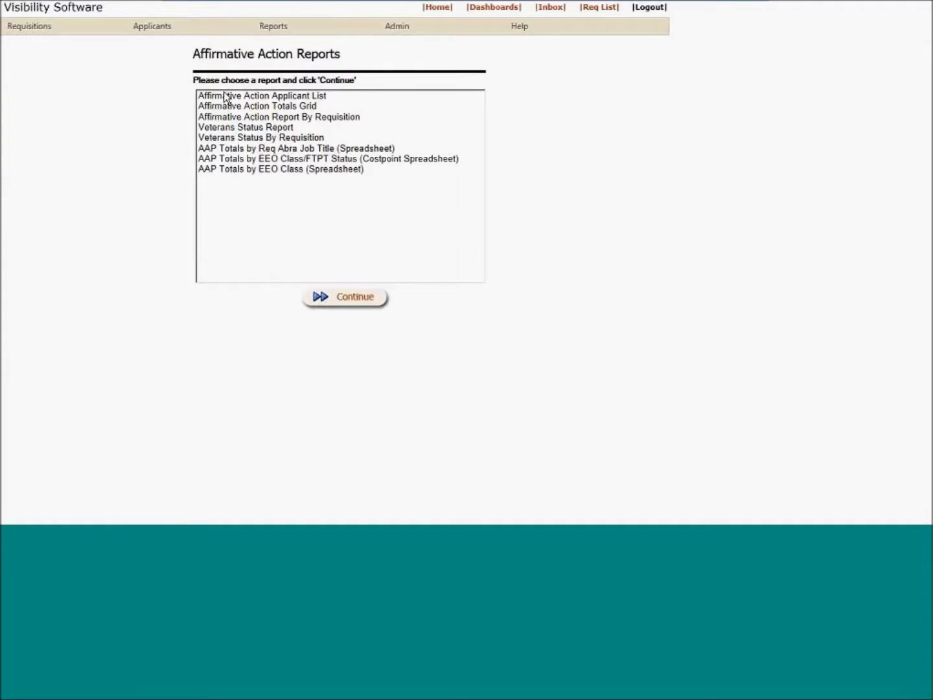
mouse_move(286, 27)
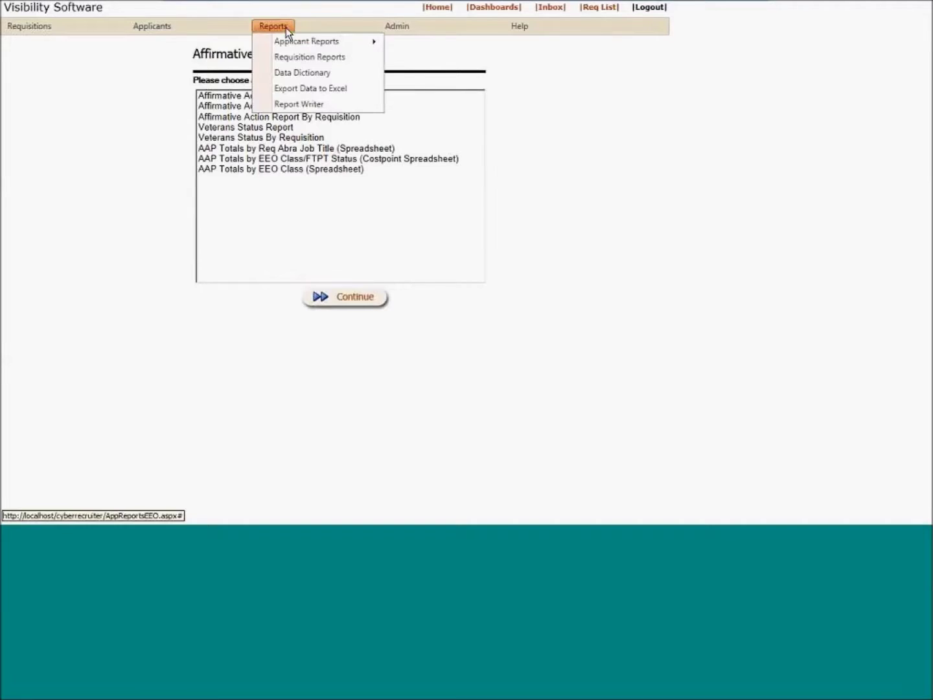
left_click(290, 59)
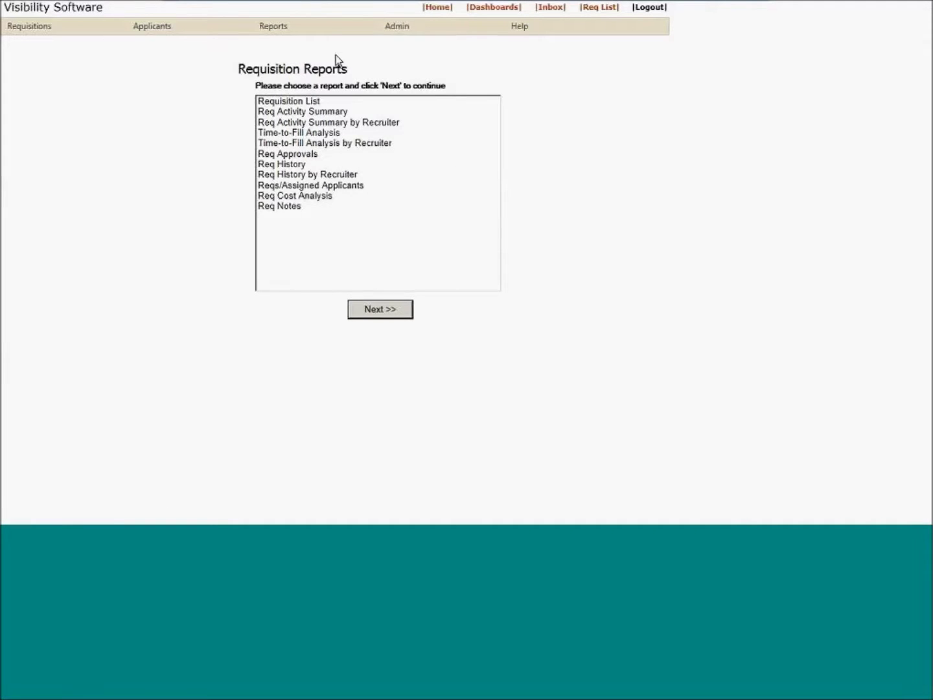
- Select the Req History by Recruiter report to read its description, then bring up the Reports menu
left_click(324, 174)
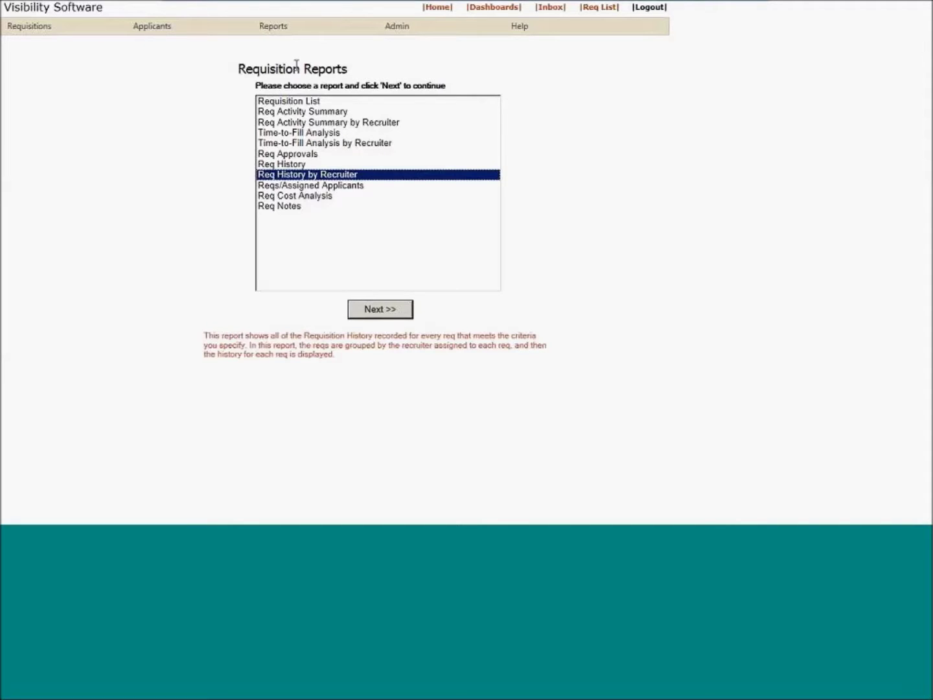
left_click(277, 27)
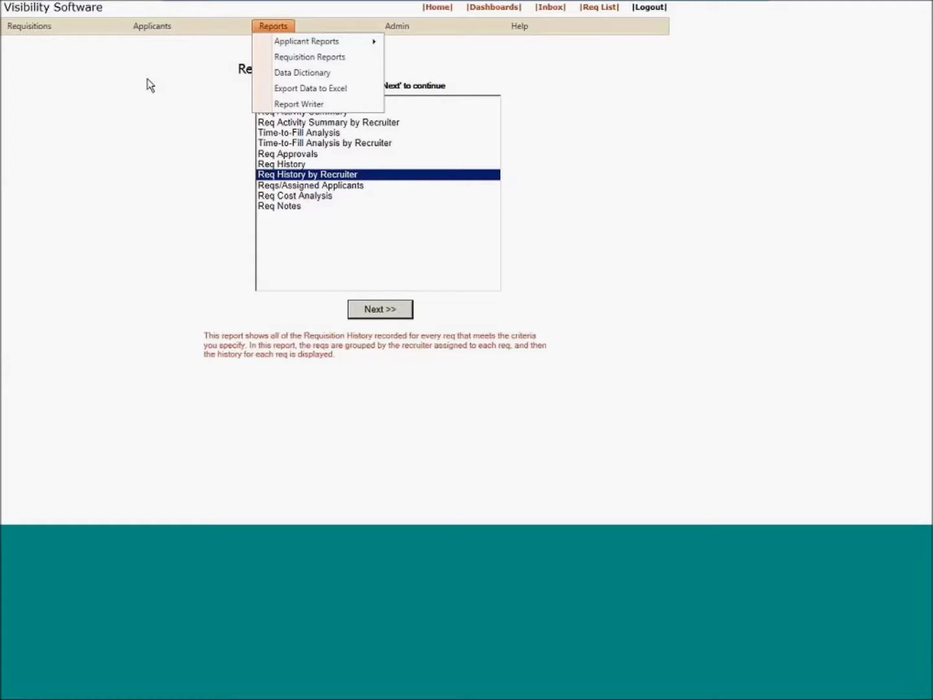
- Launch the Sage Employee Self Service logon page from the browser favorites
mouse_move(57, 13)
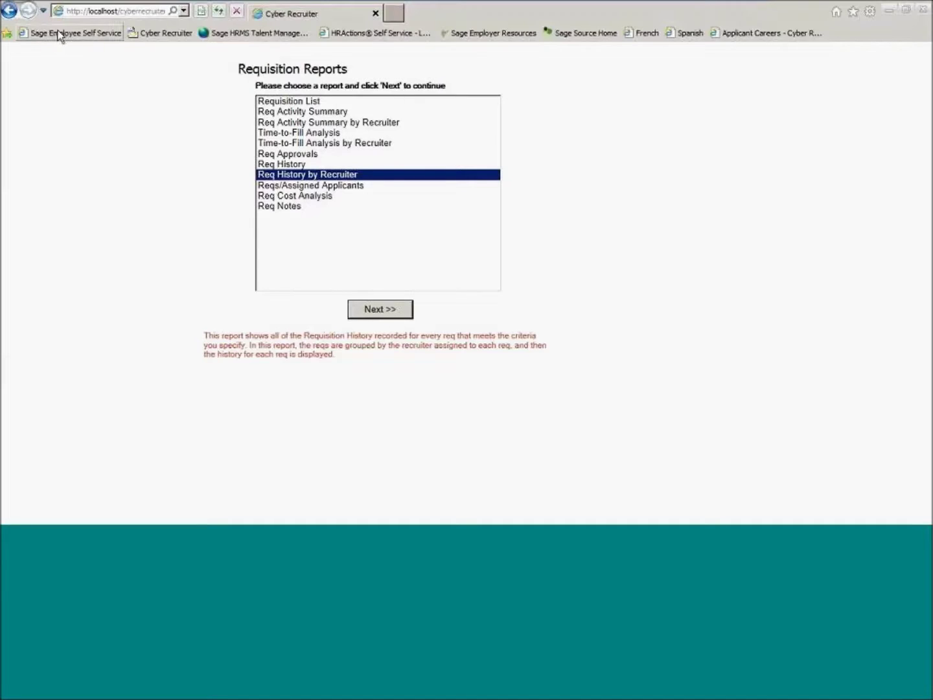
left_click(58, 34)
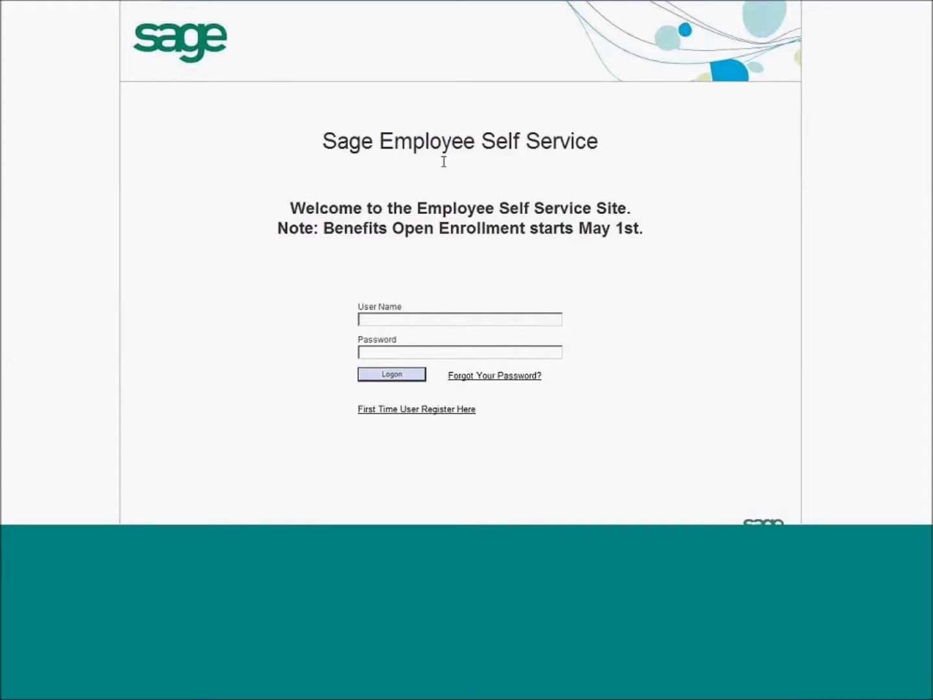
- Back out of first-time user registration, then log on with the employee's user name and password
left_click(405, 415)
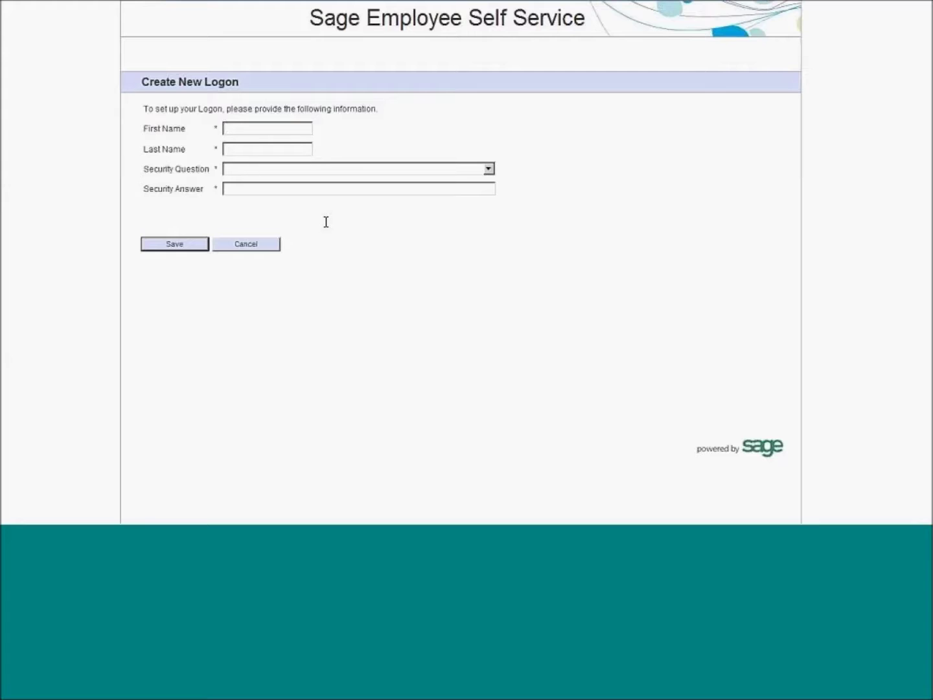
left_click(249, 244)
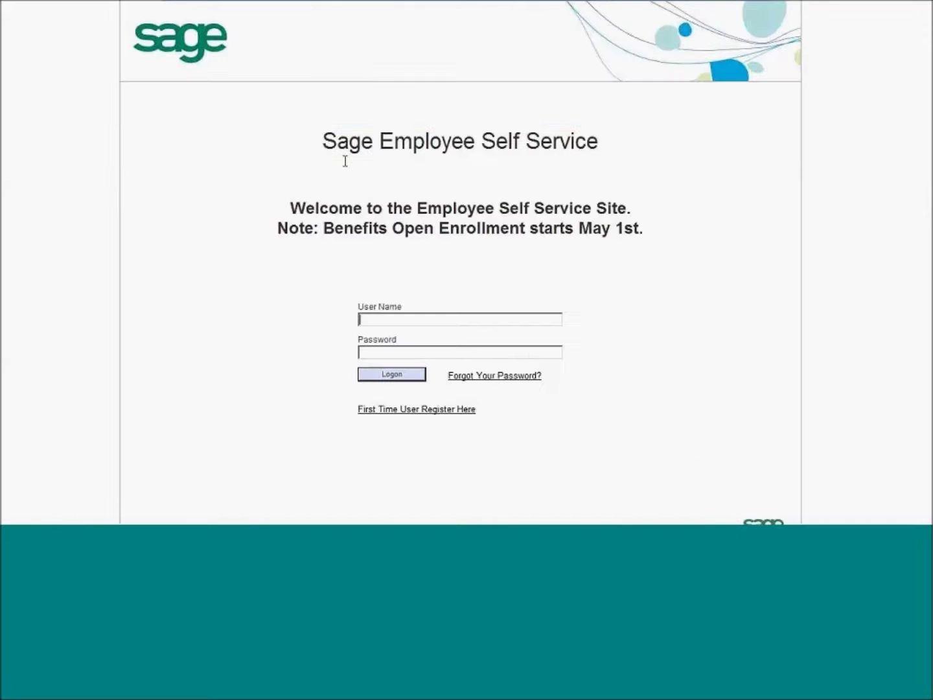
type("vbell")
key("Tab")
type("****")
key("Return")
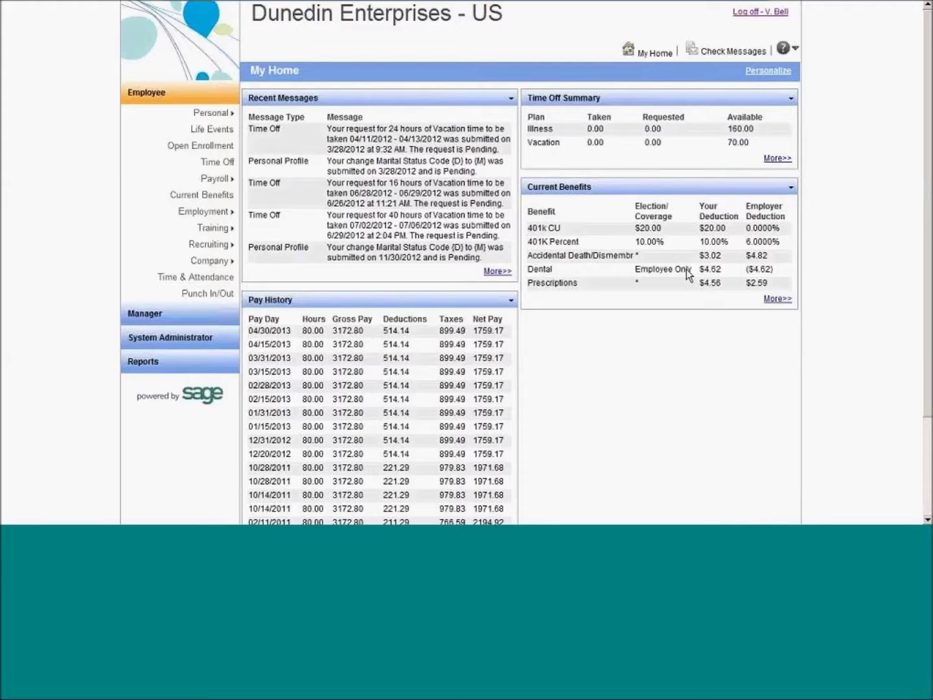
- View the Personal Profile page, then the home Address page from the Personal menu
mouse_move(214, 114)
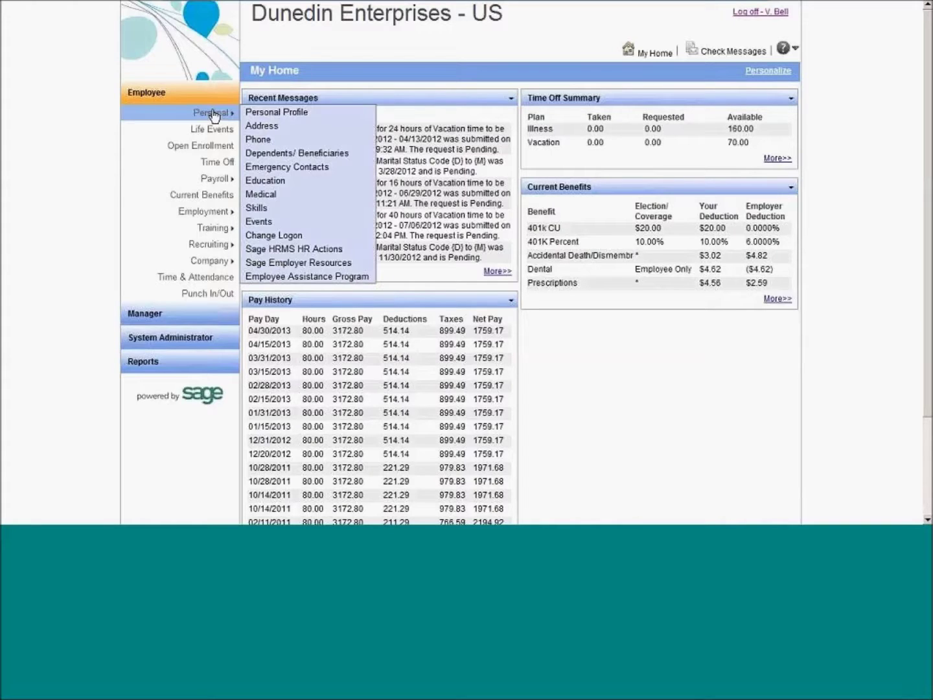
left_click(277, 115)
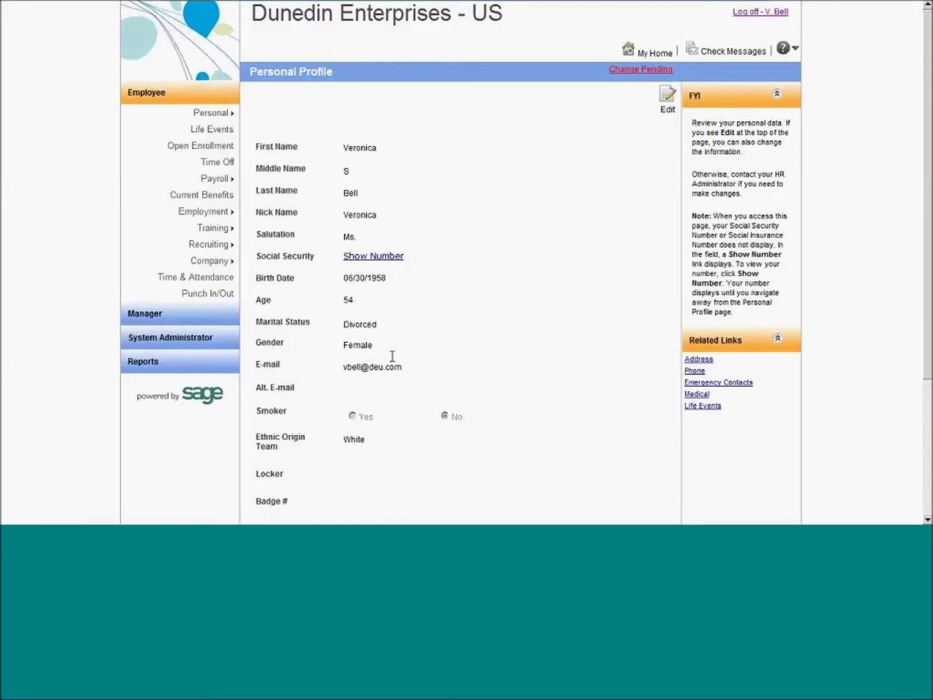
mouse_move(211, 113)
left_click(259, 127)
mouse_move(230, 115)
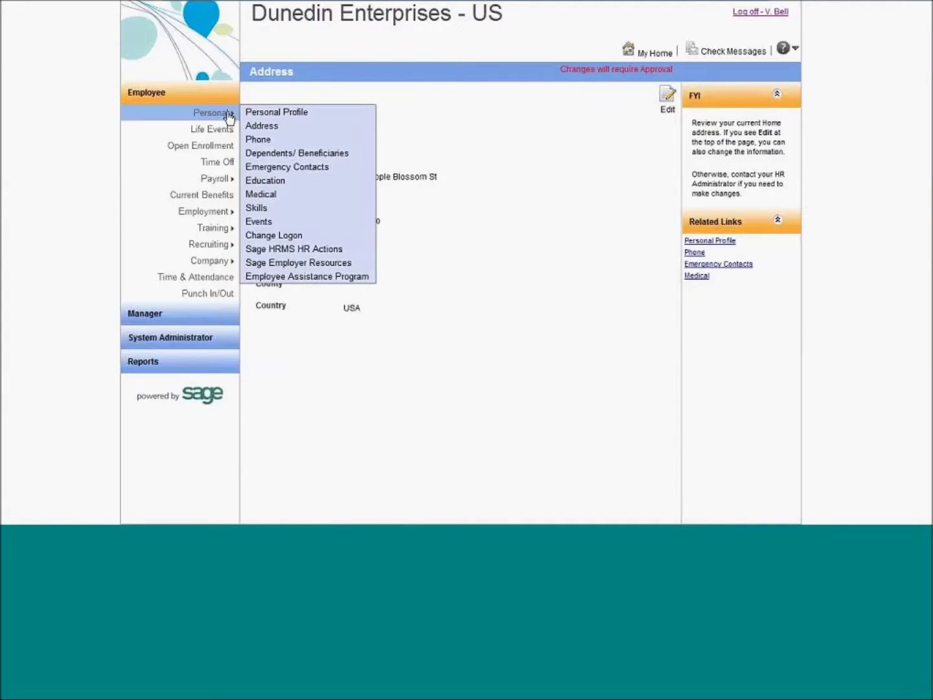
- Show the Phone page, highlight the approval-required note, and switch the phone numbers to edit mode
left_click(312, 140)
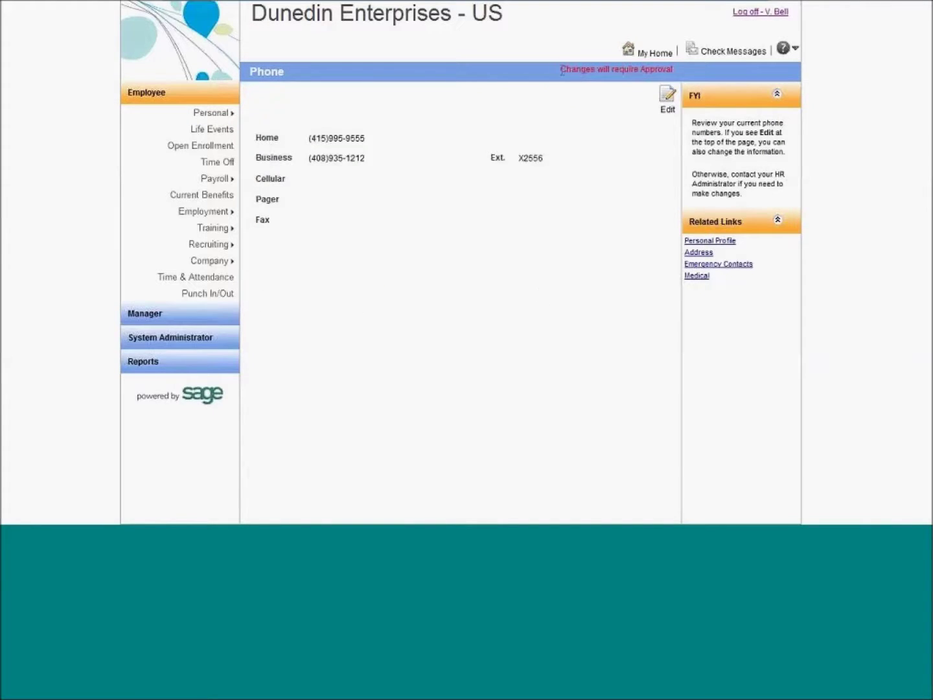
left_click_drag(562, 70, 674, 66)
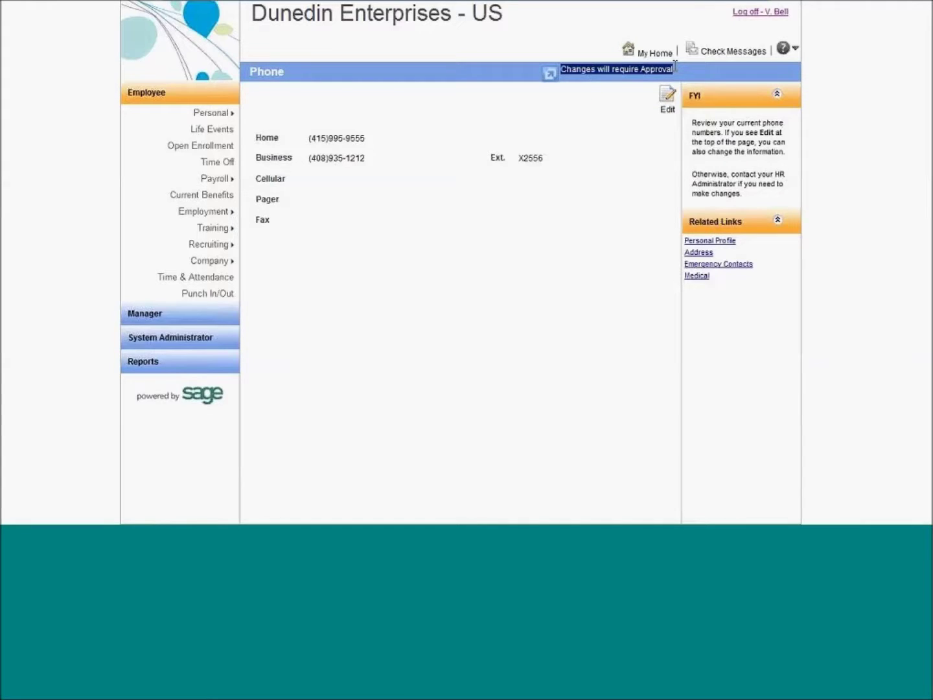
left_click(668, 102)
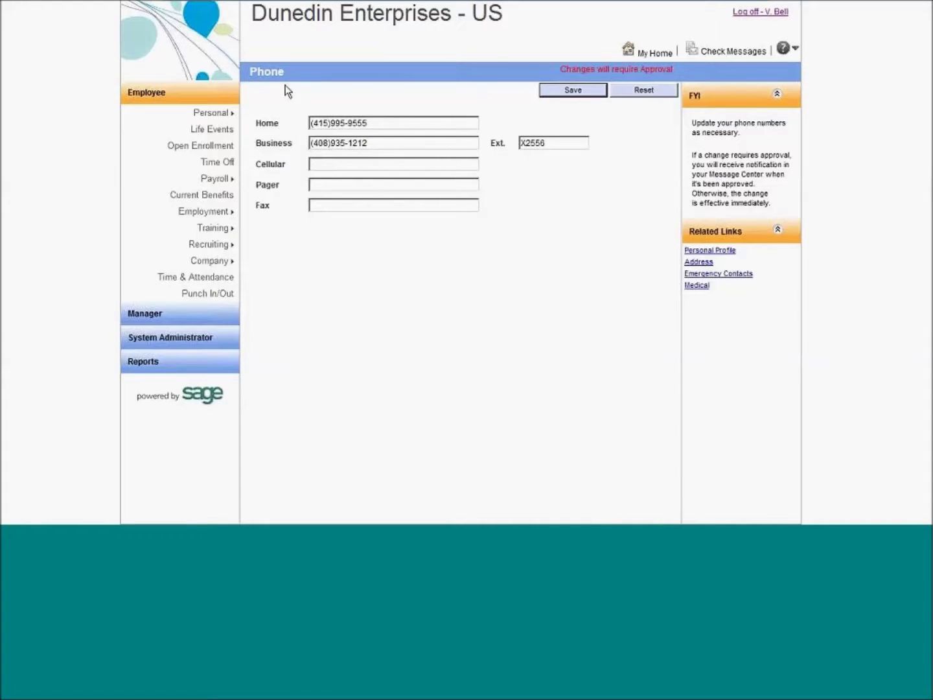
- Start the New Hire life event and step past the instructions and current elections to the 401K plan
left_click(226, 136)
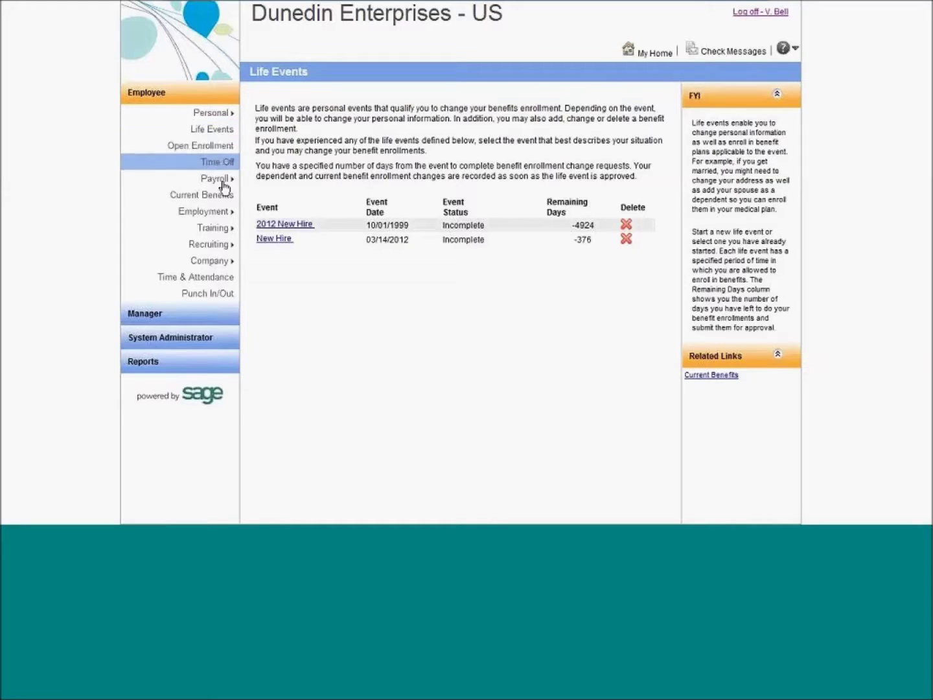
left_click(279, 240)
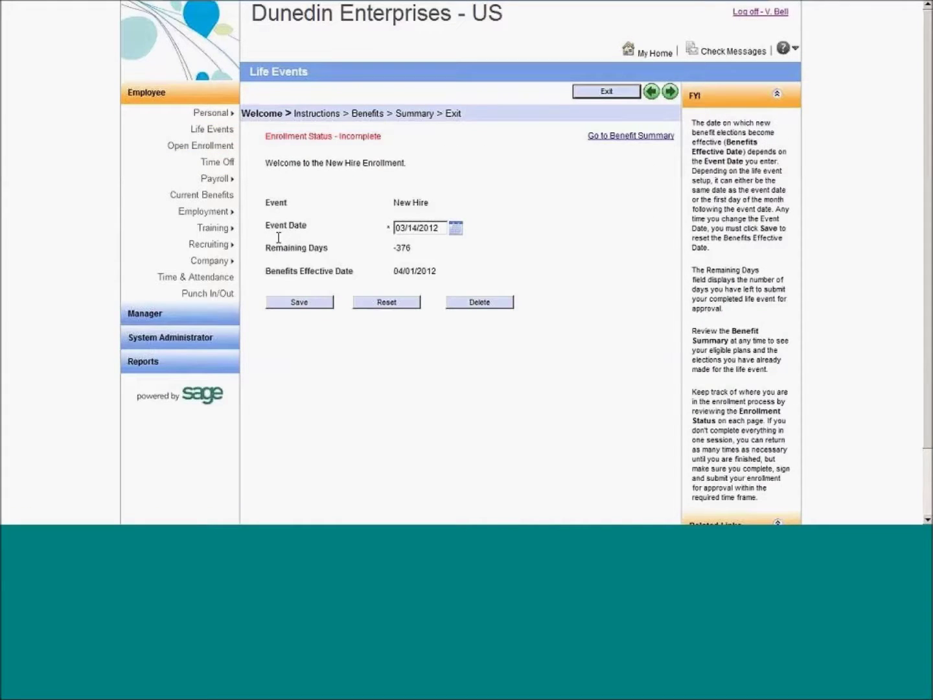
left_click(670, 93)
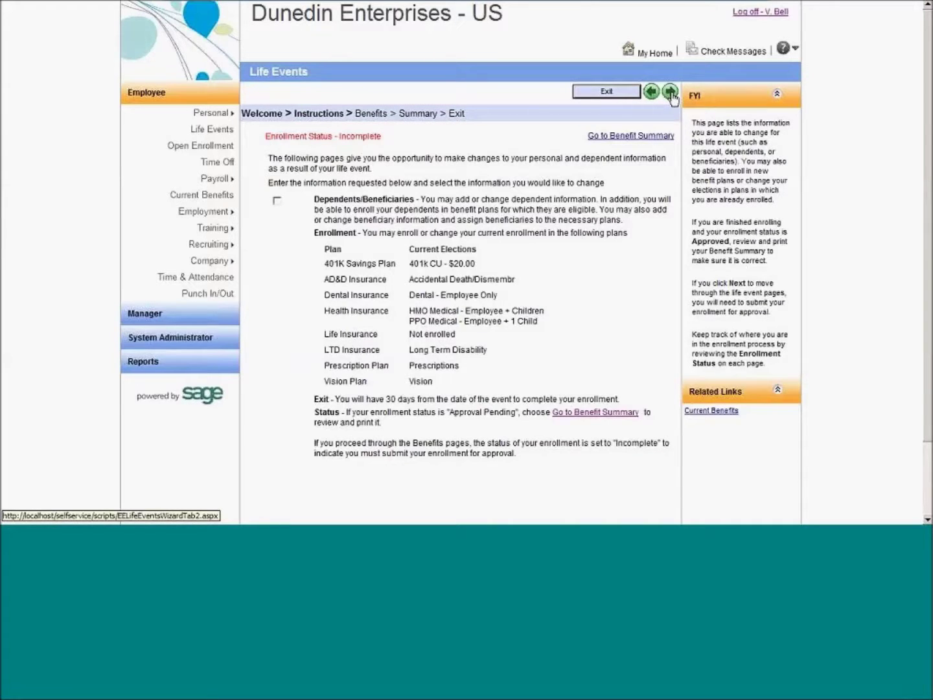
left_click_drag(324, 264, 470, 388)
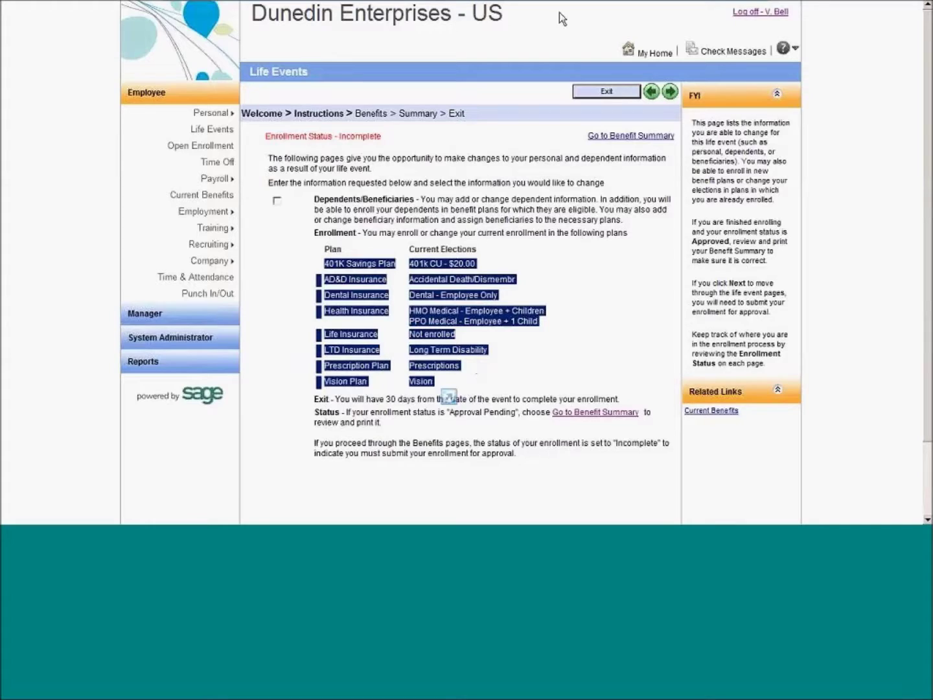
left_click(669, 93)
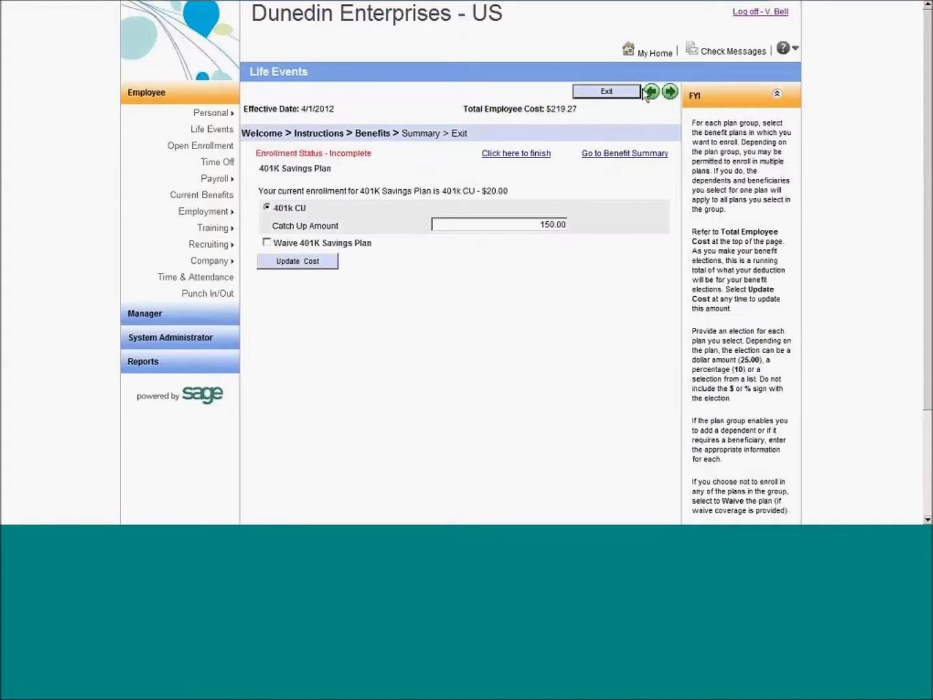
- Change the 401K Savings Plan catch-up amount from 150.00 to 200
left_click_drag(540, 225, 571, 225)
type("2000")
key("BackSpace")
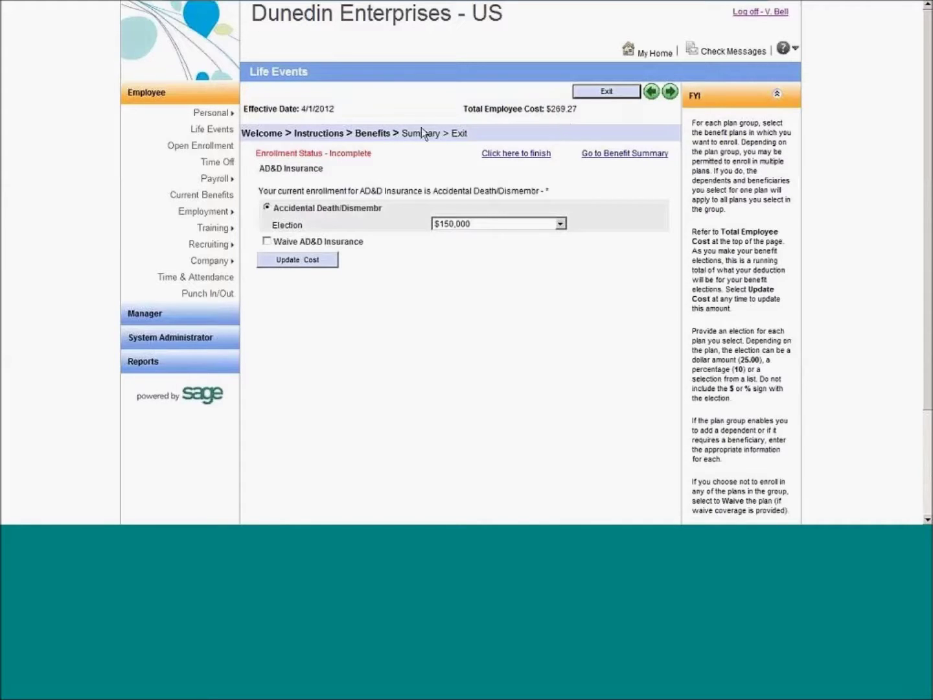
- Elect $40,000 AD&D coverage and continue to the dental insurance step
left_click(458, 230)
left_click(452, 266)
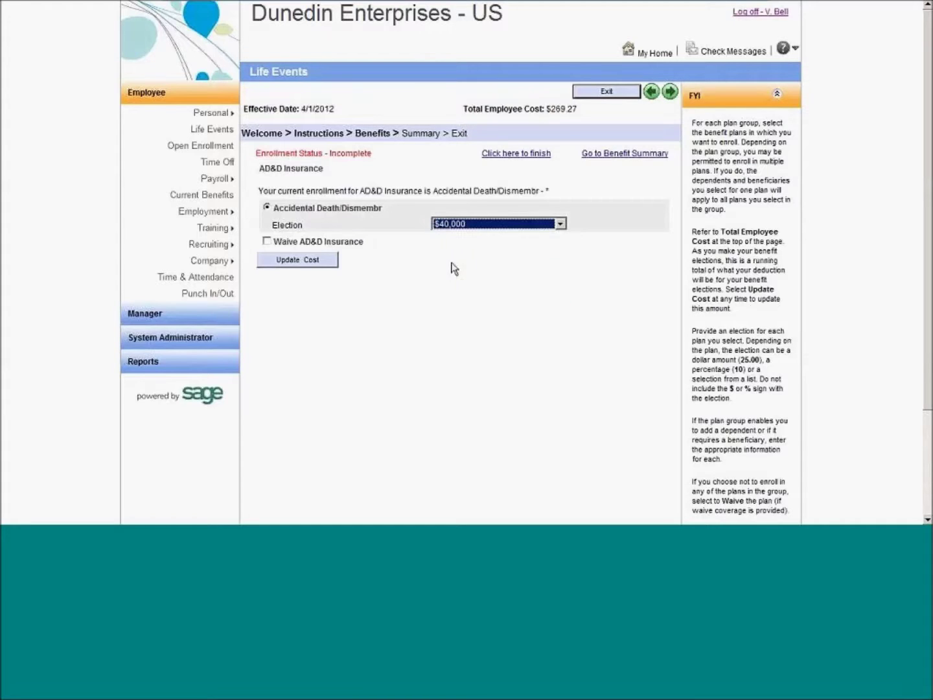
left_click(672, 93)
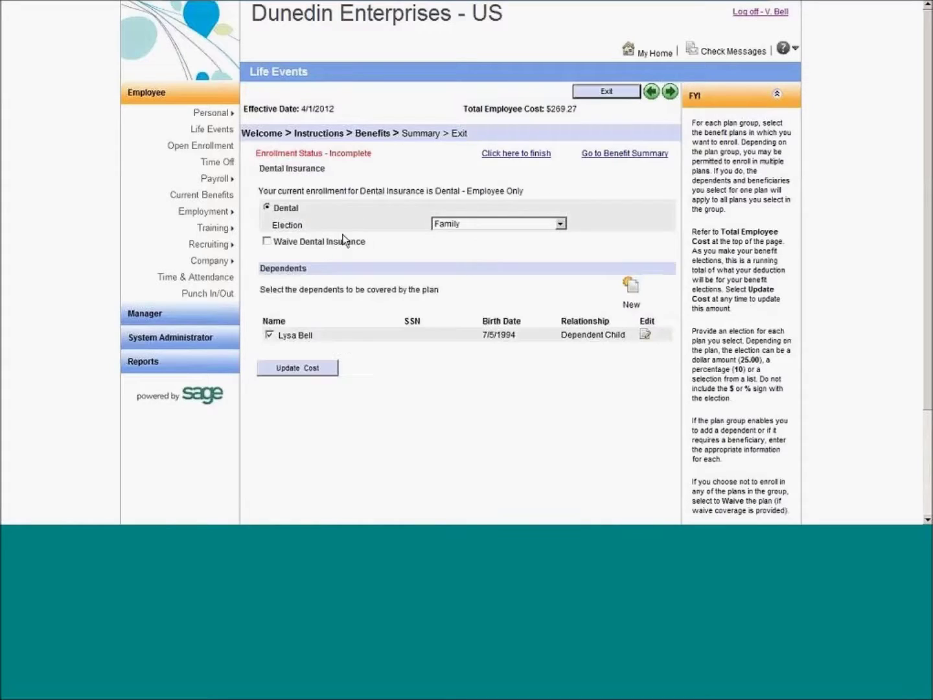
- Keep Family dental coverage without adding a dependent, then view the Benefit Summary
left_click(460, 224)
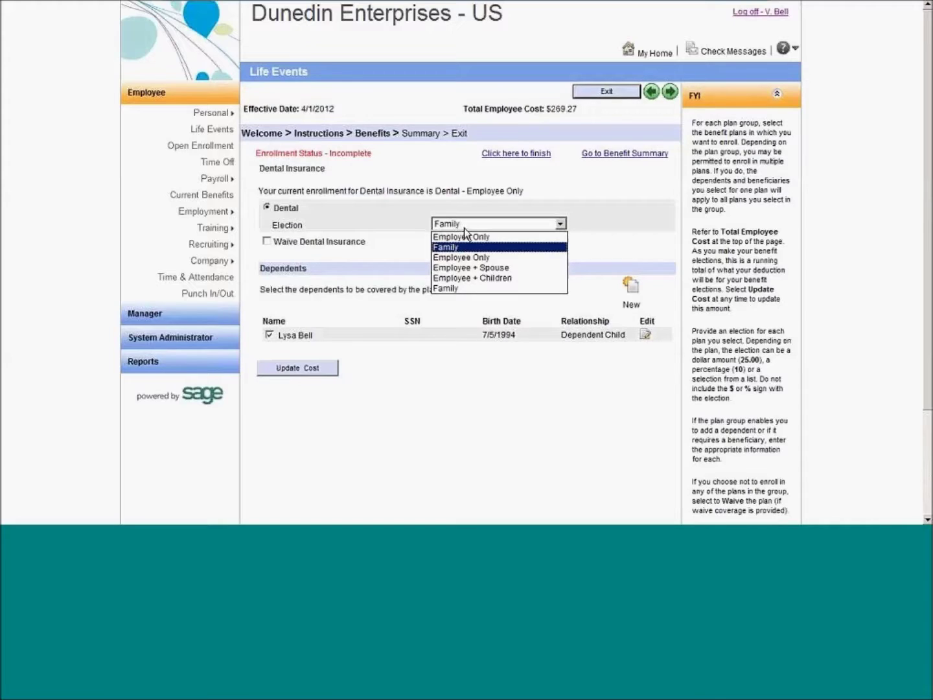
left_click(383, 219)
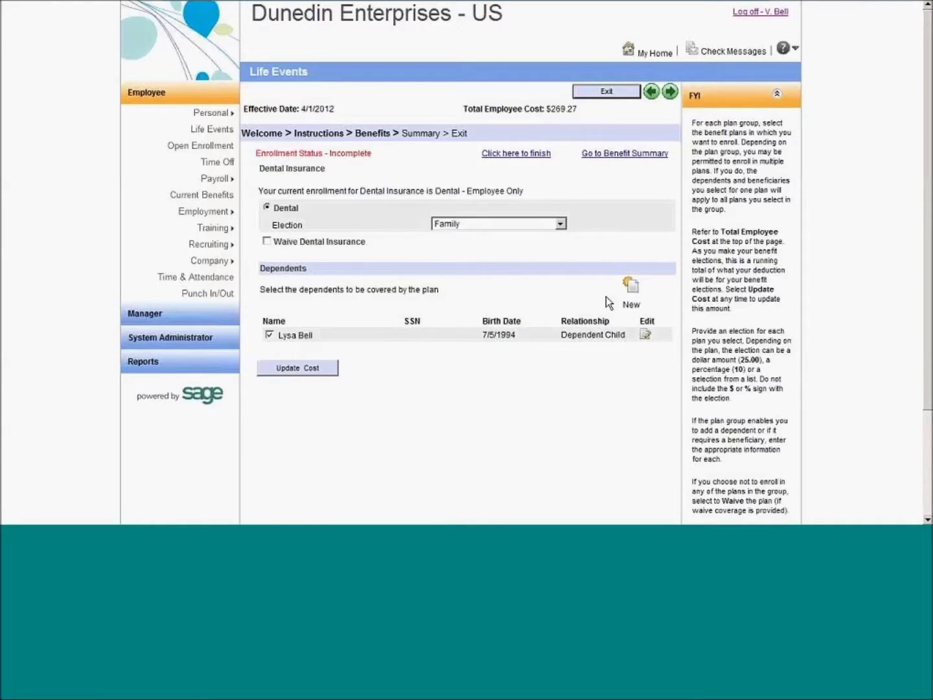
left_click(634, 287)
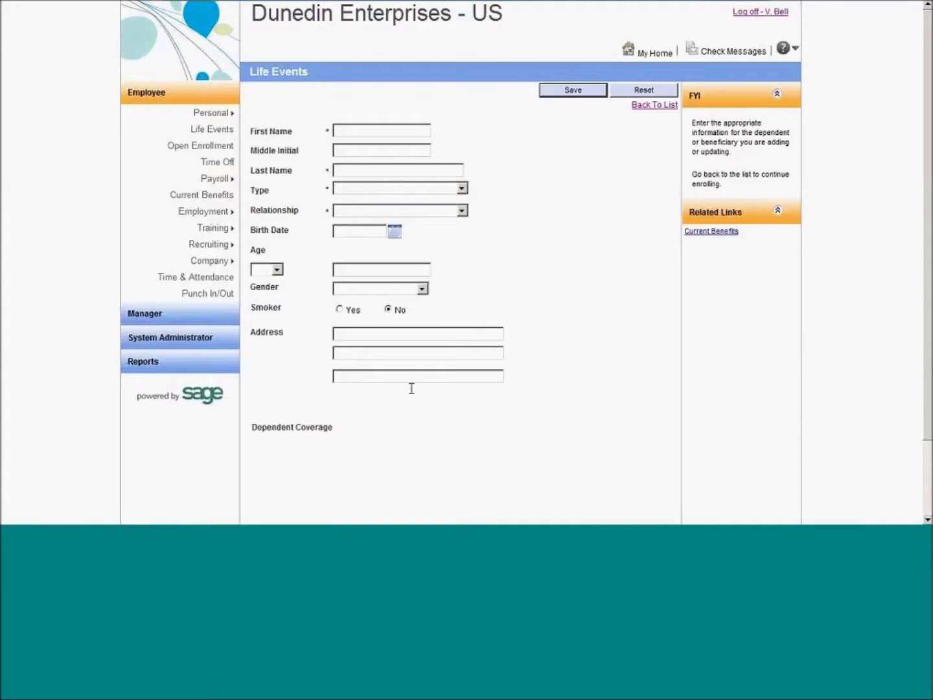
left_click(653, 106)
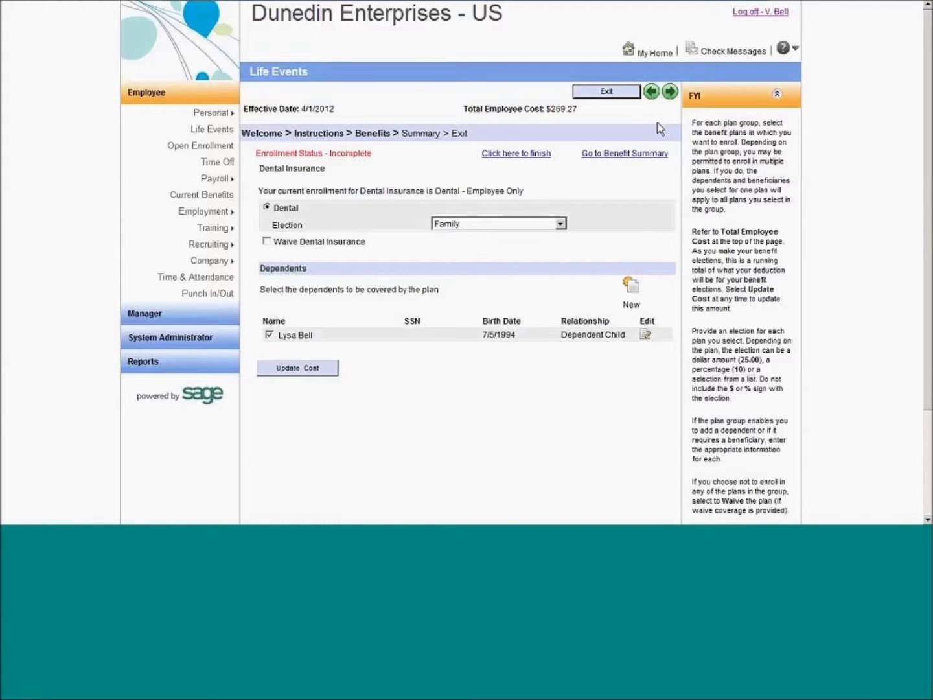
left_click(641, 156)
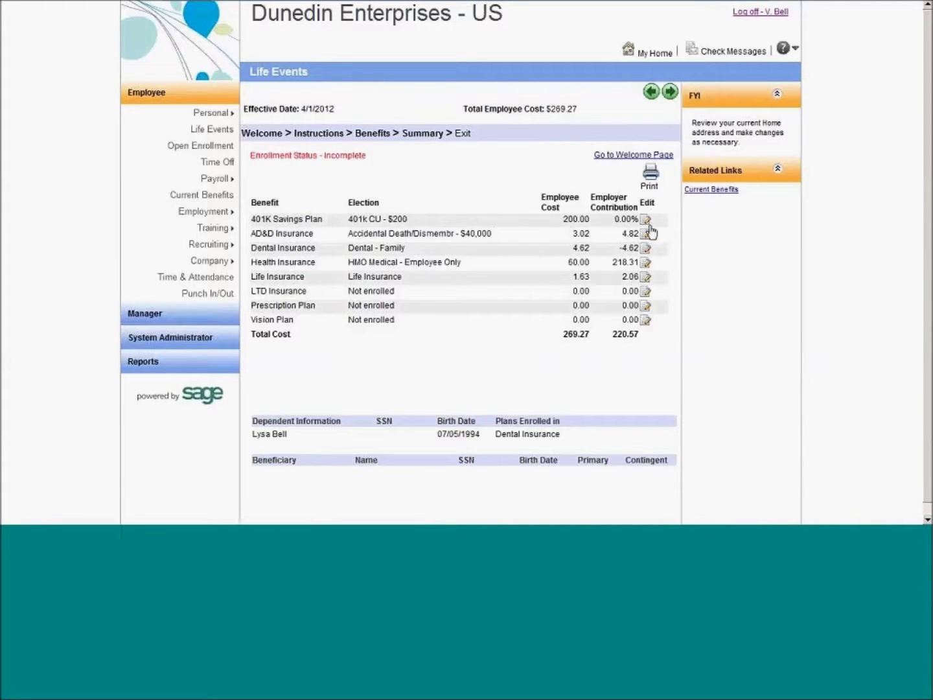
- Review the Benefit Enrollment Checklist, then check Time Off: 160.00 illness and 70.00 vacation hours
left_click(670, 93)
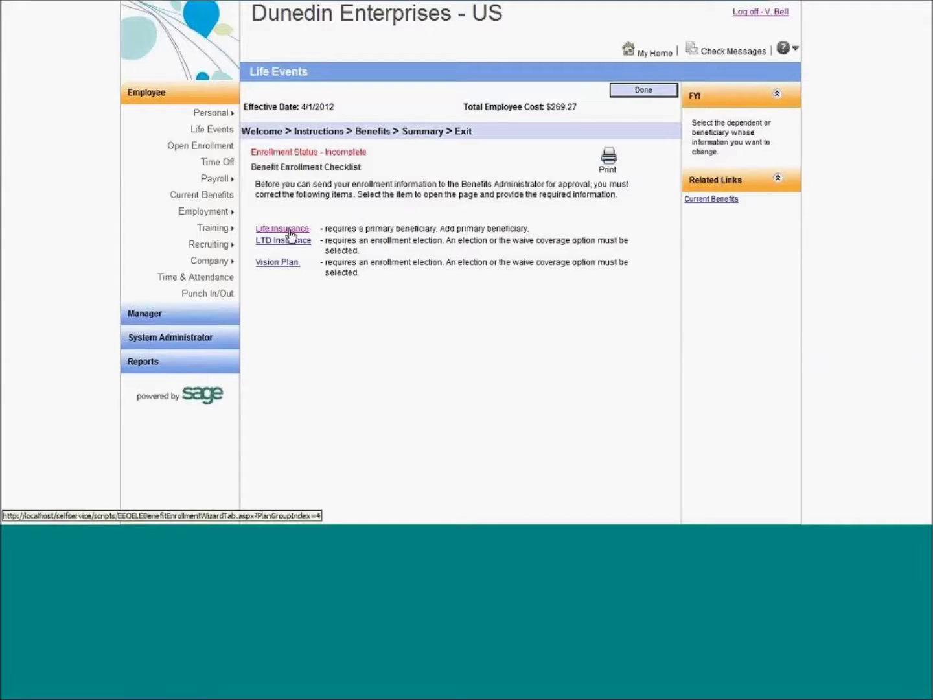
left_click_drag(330, 228, 367, 229)
left_click(457, 230)
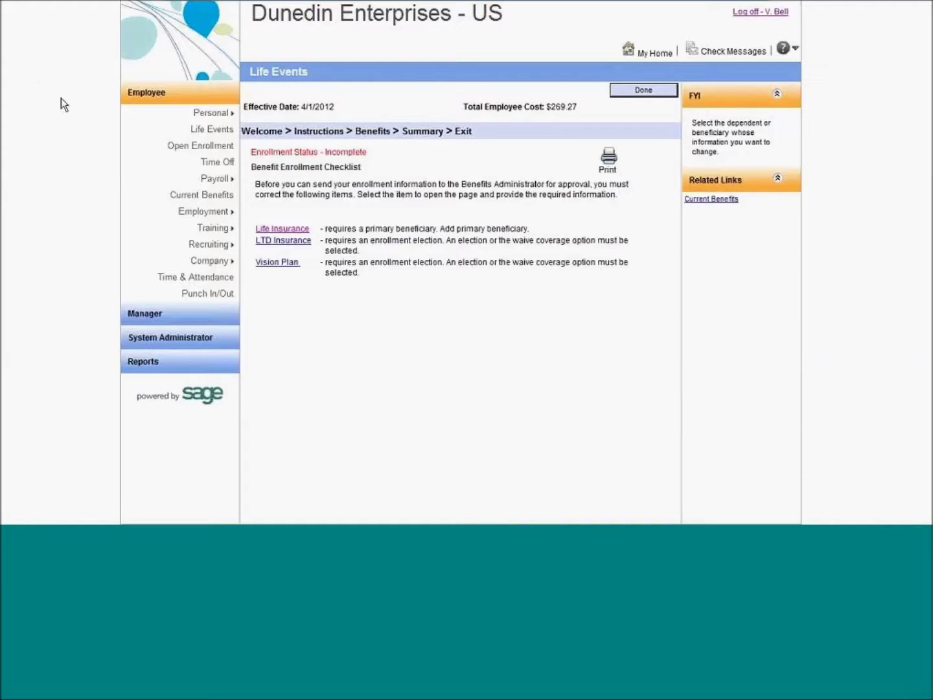
left_click(228, 162)
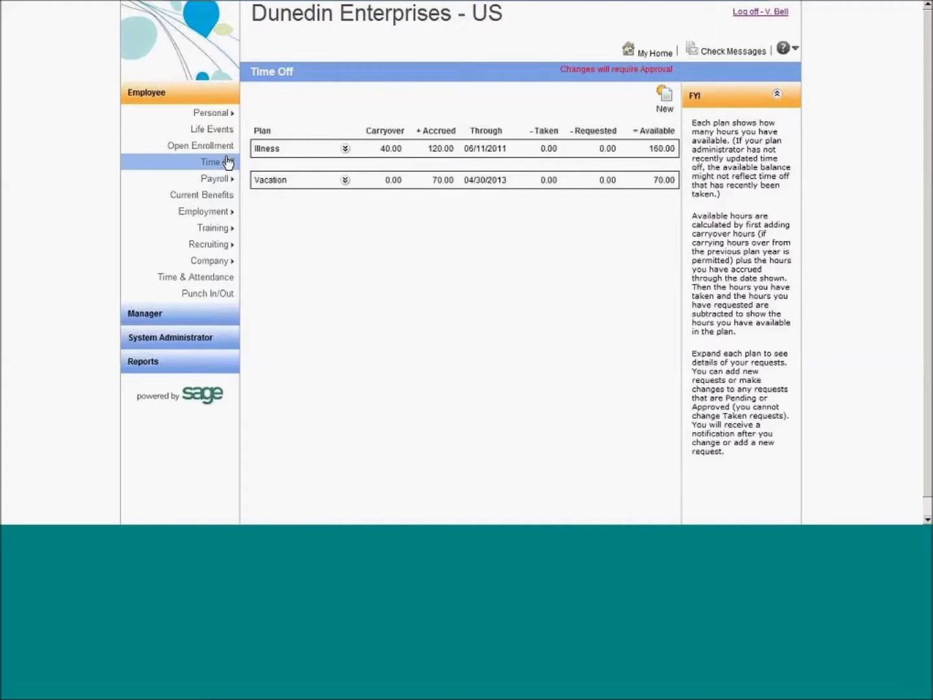
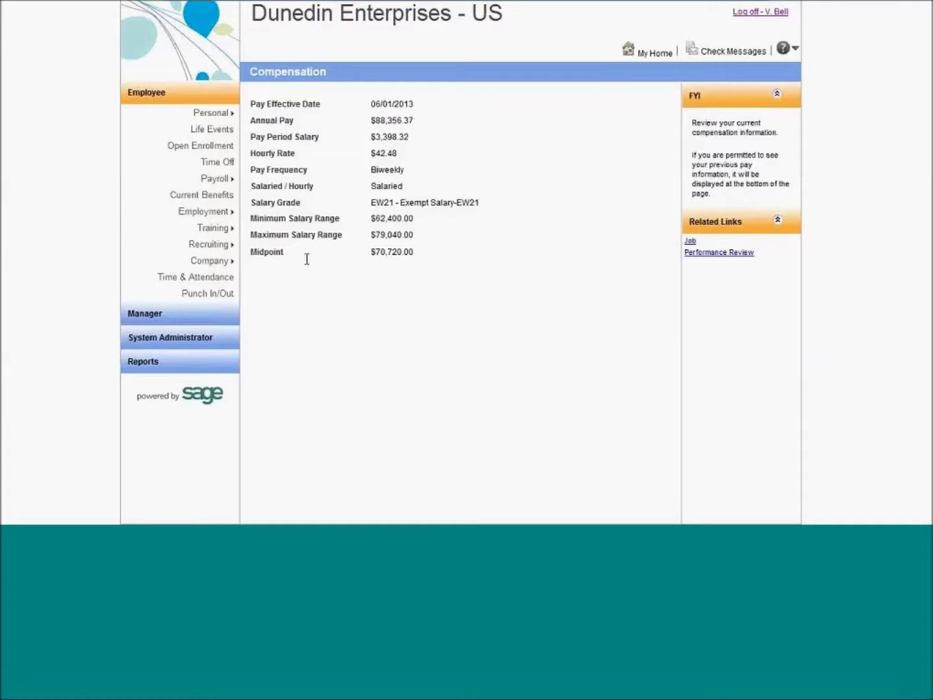
- Open the employee's Job details, then show the Company Picnic map from St Petersburg to Busch Gardens
mouse_move(231, 213)
left_click(253, 224)
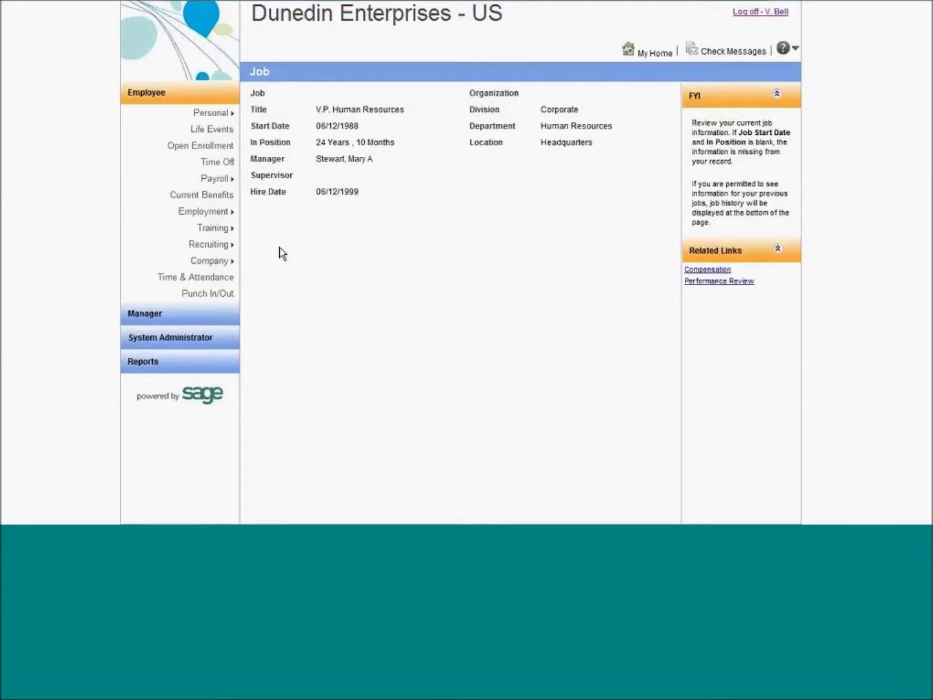
mouse_move(225, 262)
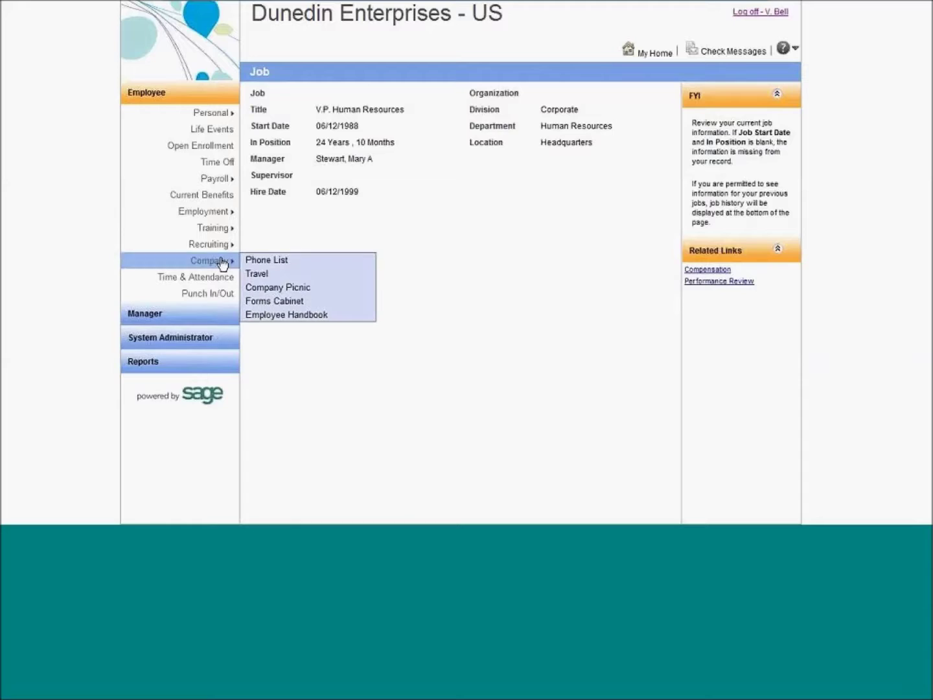
left_click(277, 288)
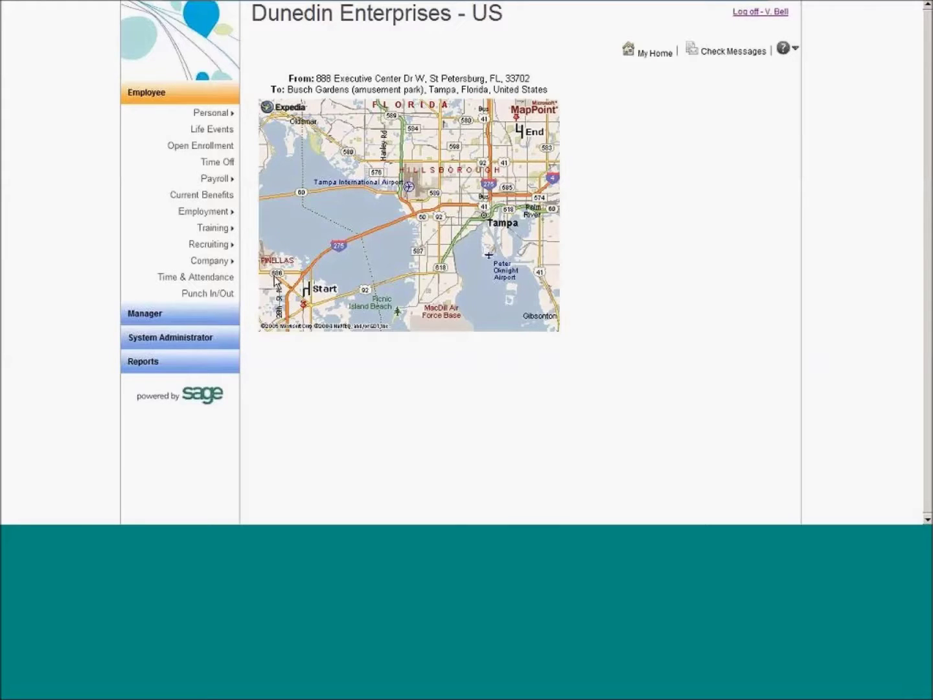
- Open the Report Library and follow the Employee section's Sage HRMS HR Actions link
left_click(156, 360)
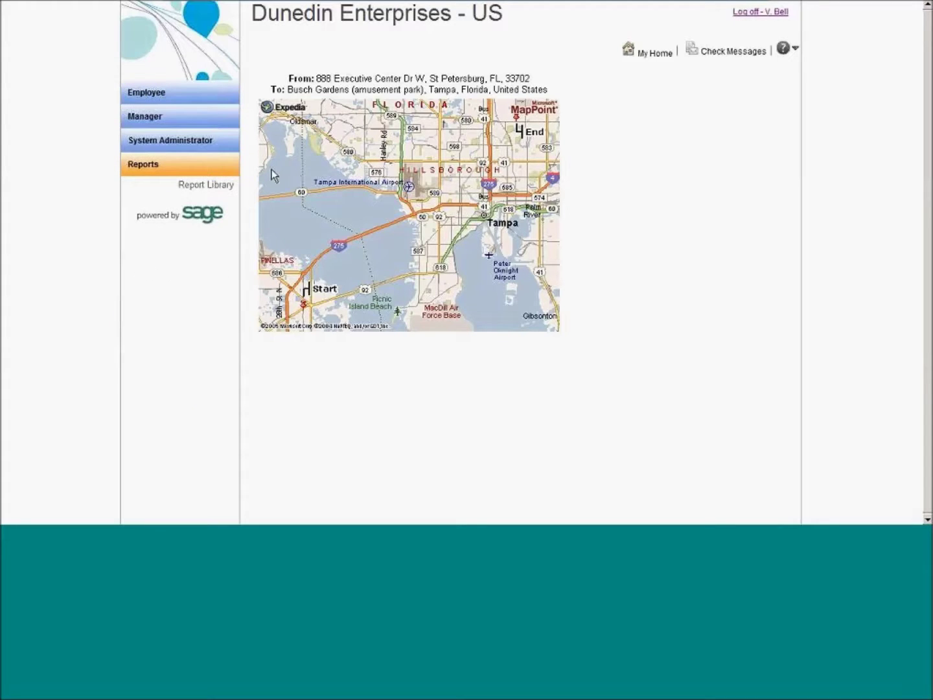
left_click(232, 186)
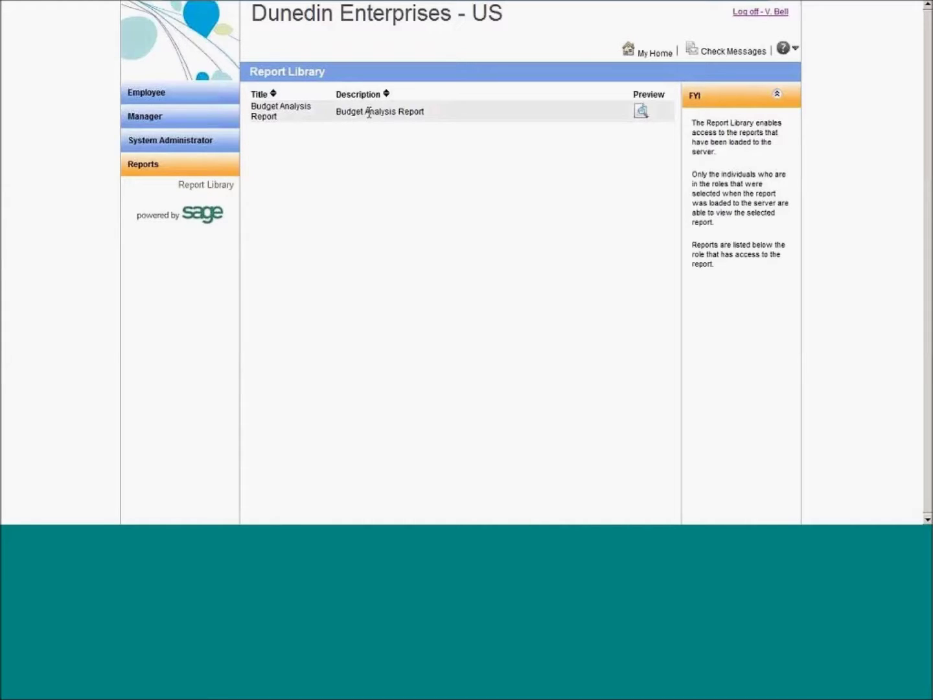
left_click(188, 99)
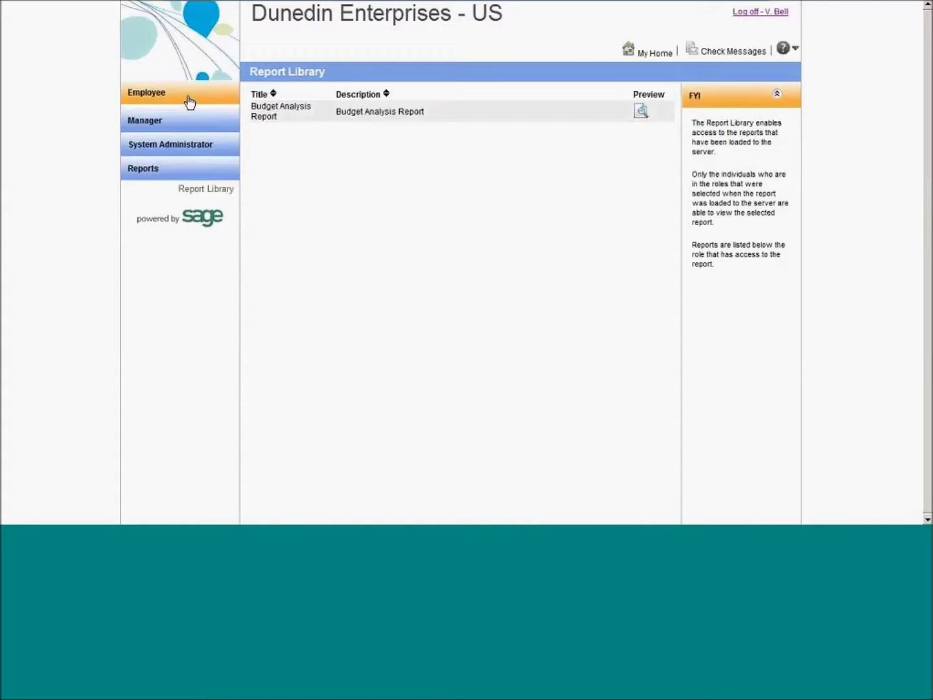
mouse_move(215, 118)
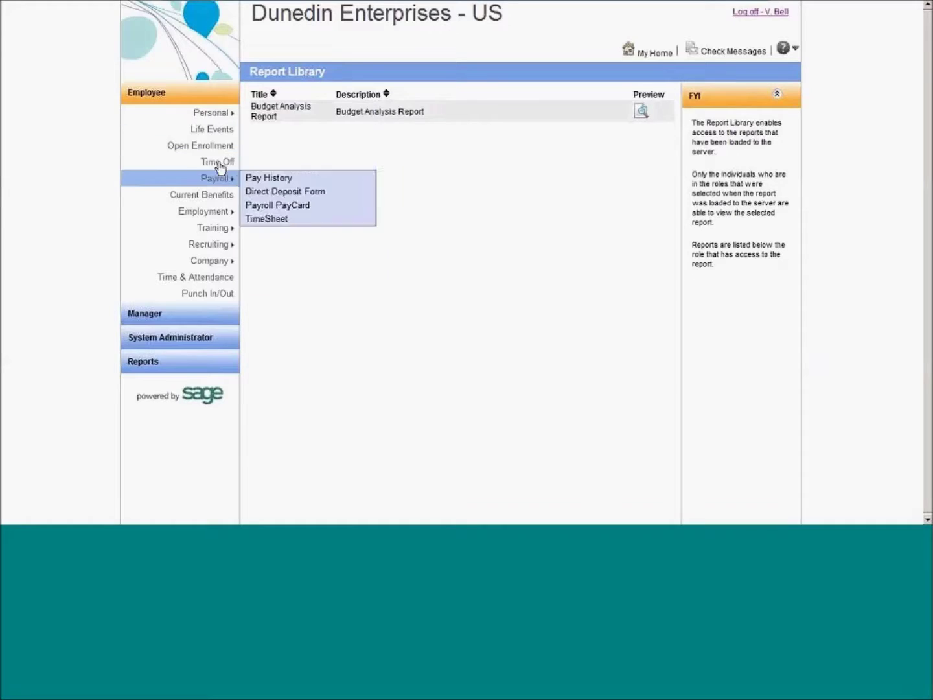
left_click(320, 253)
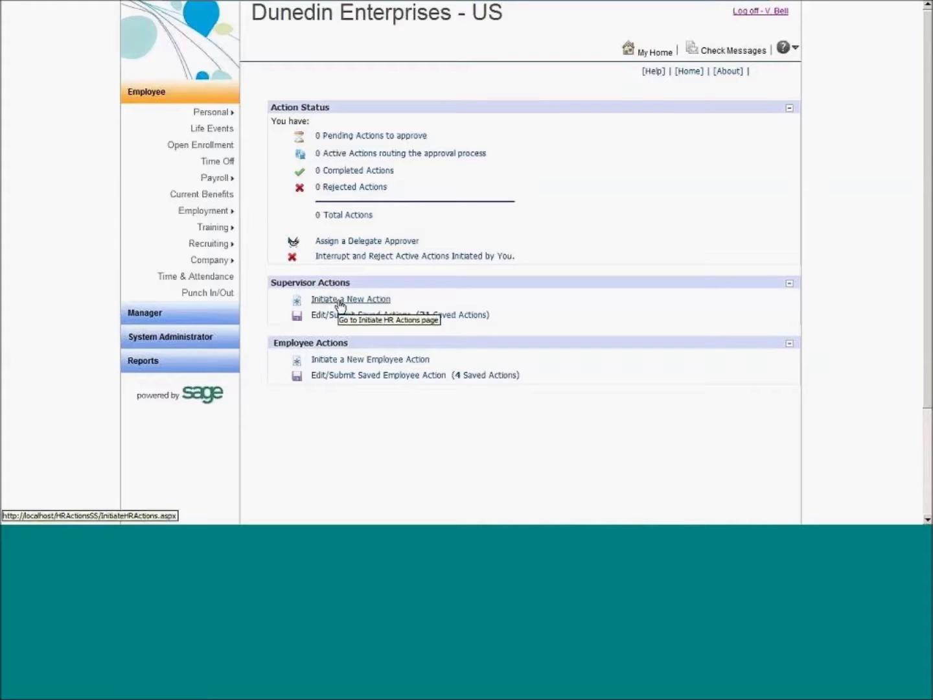
- Browse the list of available employee action forms, then return to the HR Actions home page
left_click(337, 359)
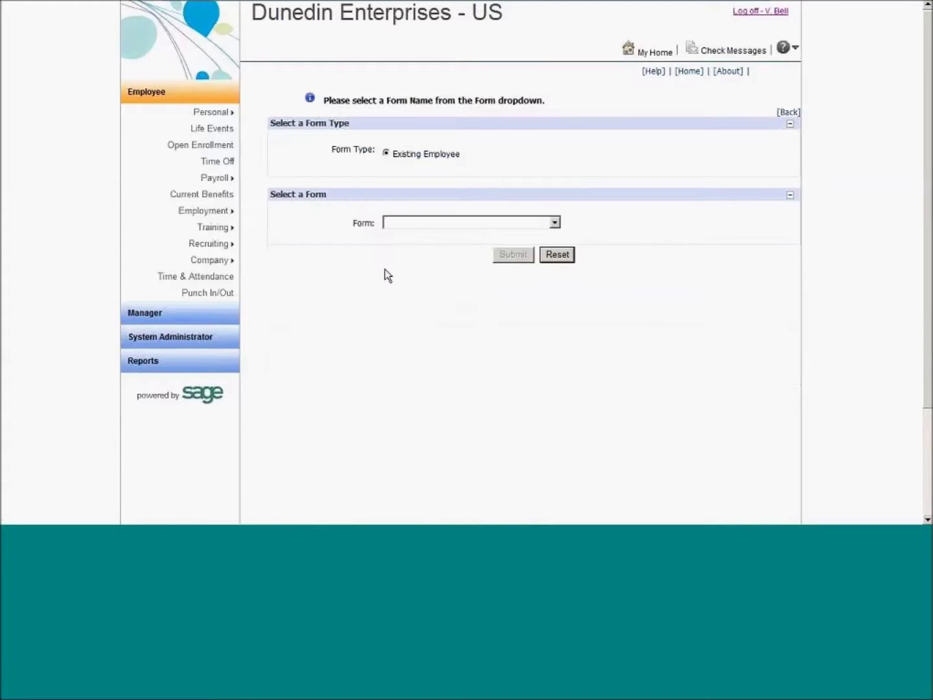
left_click(404, 224)
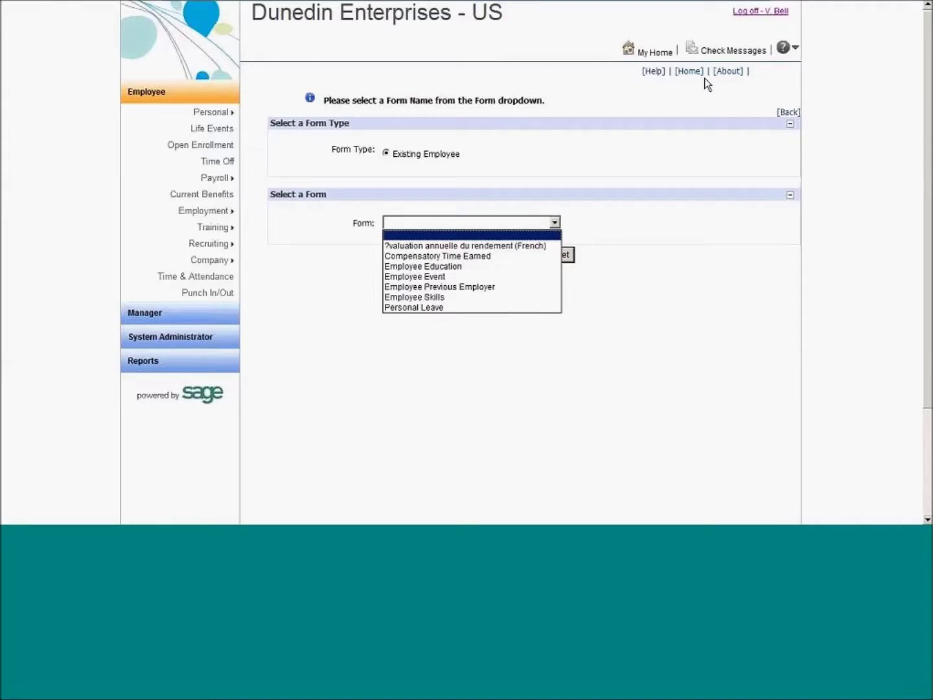
left_click(685, 72)
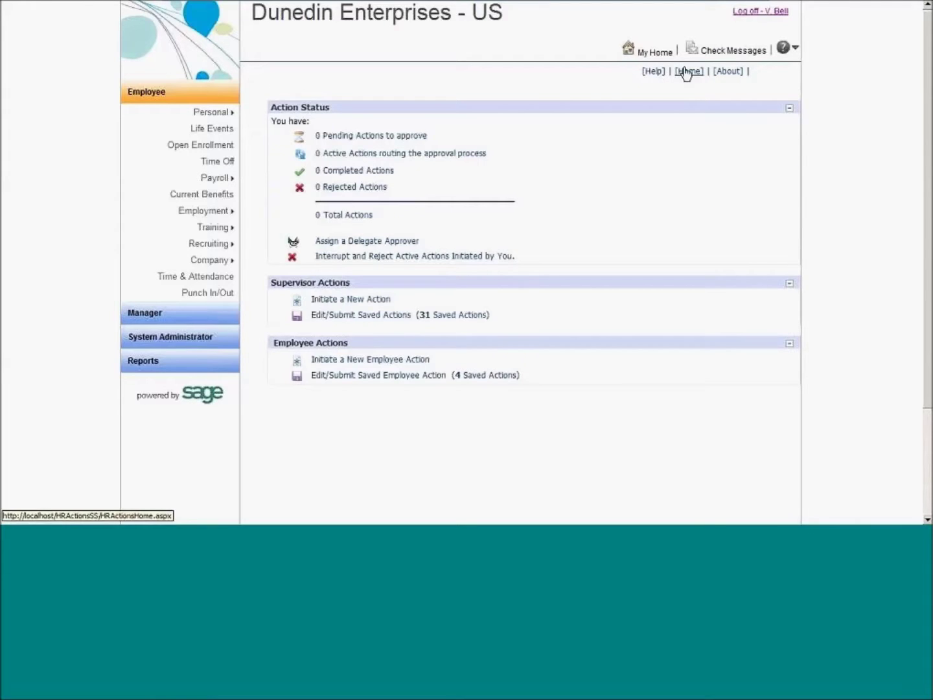
- Launch a Pay Rate Change form for the first direct report
left_click(346, 299)
left_click(408, 315)
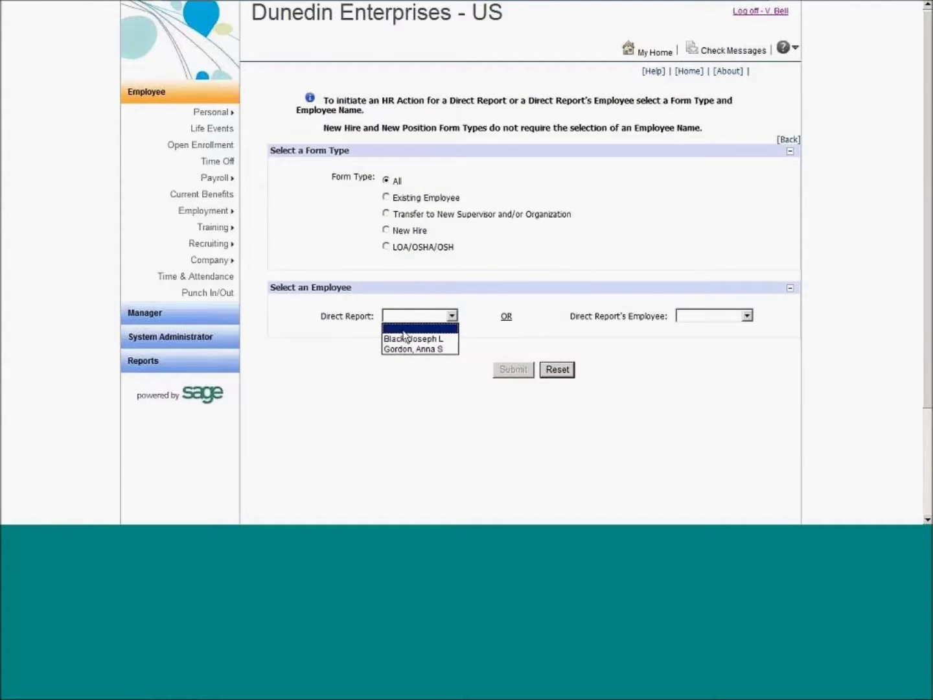
left_click(405, 338)
left_click(415, 367)
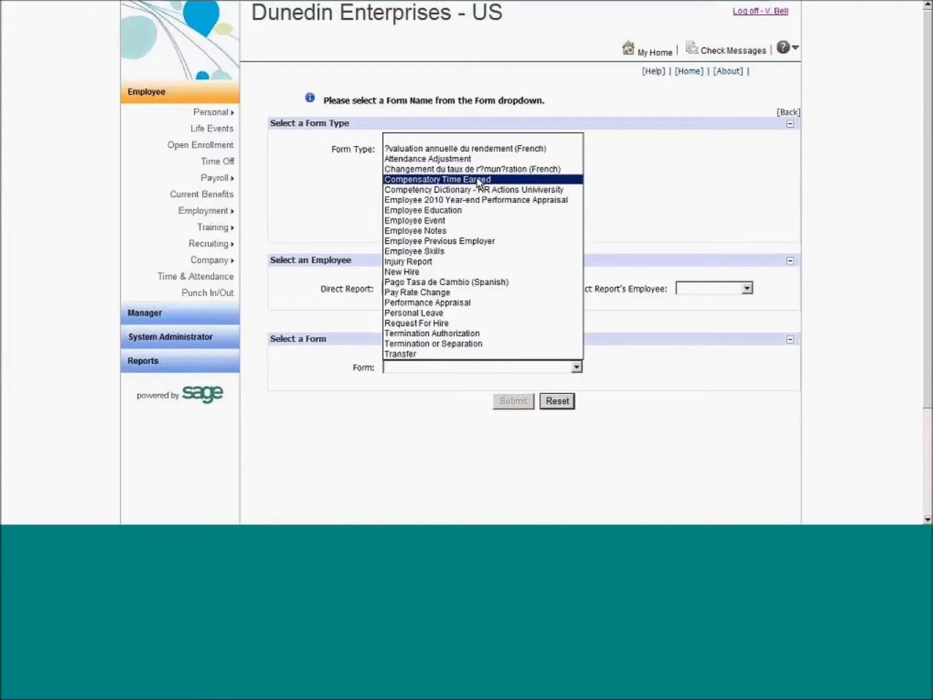
left_click(450, 293)
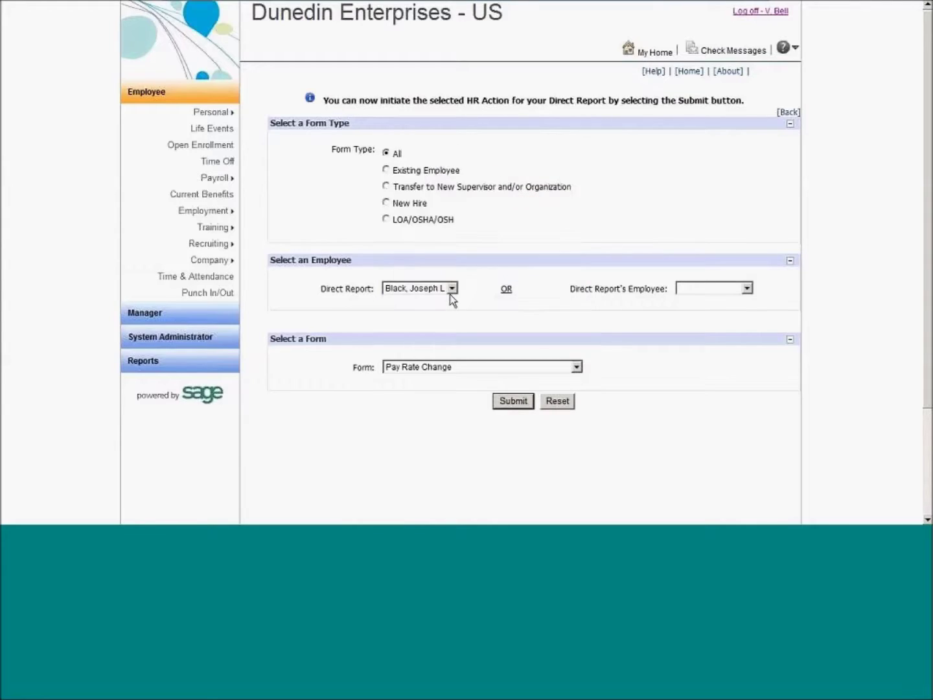
left_click(512, 407)
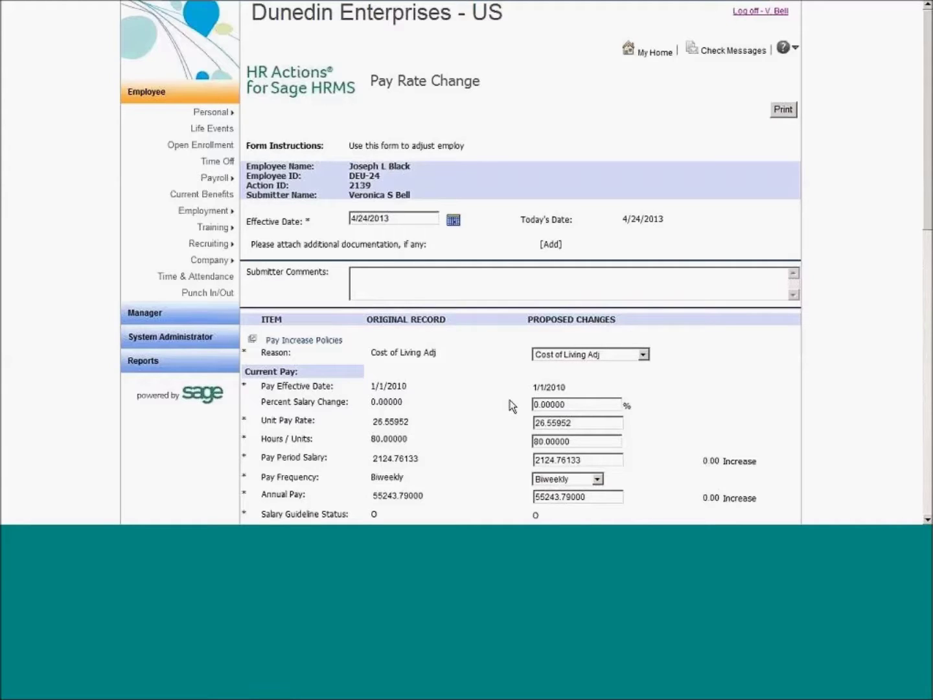
- Enter a 10 percent salary change to recalculate the proposed pay
scroll(408, 298, "down", 1)
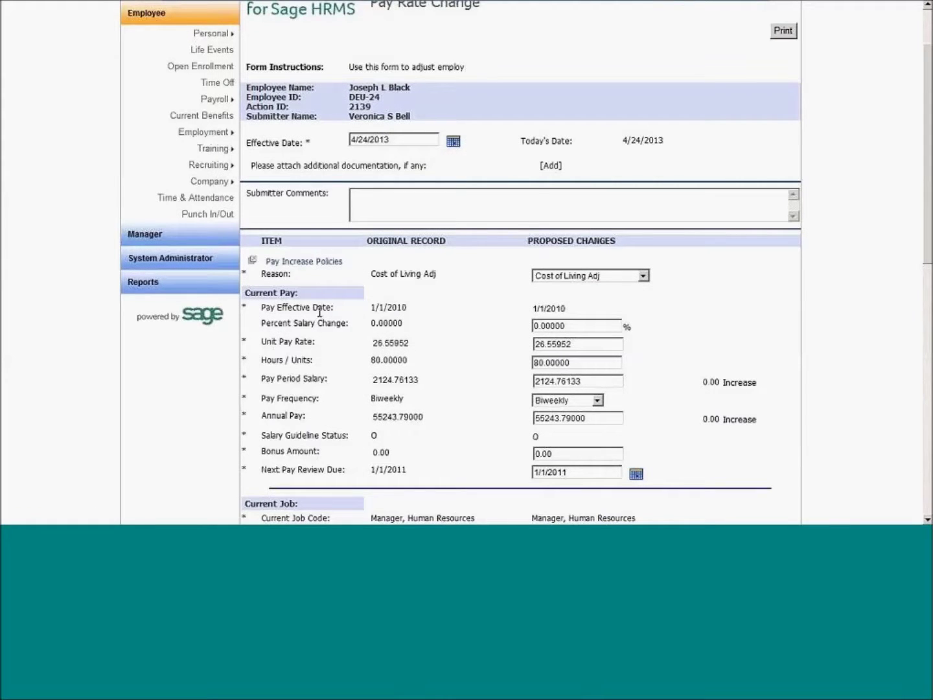
left_click_drag(372, 294, 396, 458)
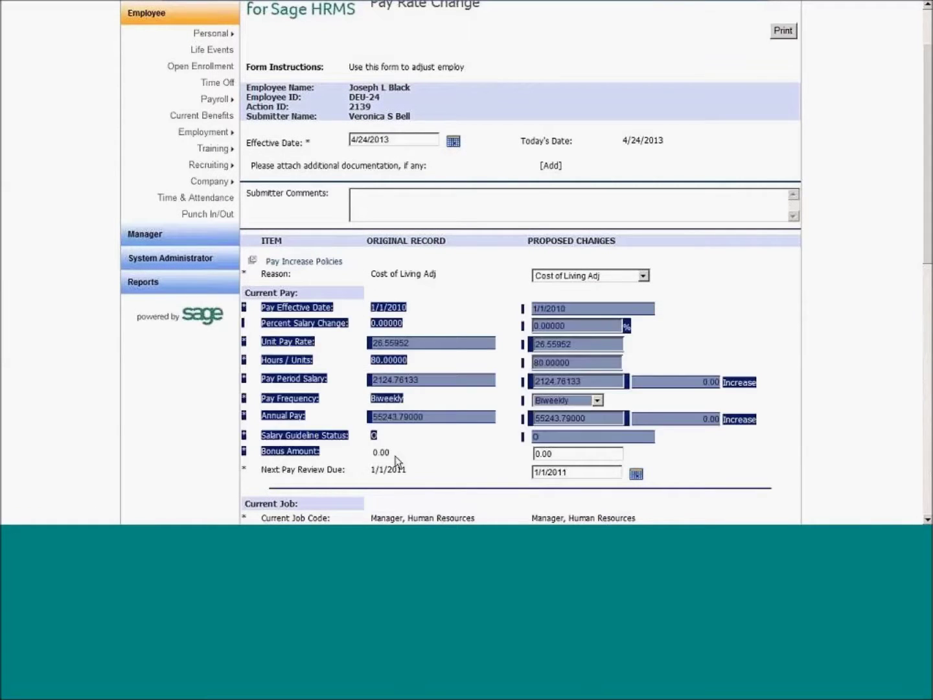
left_click(394, 455)
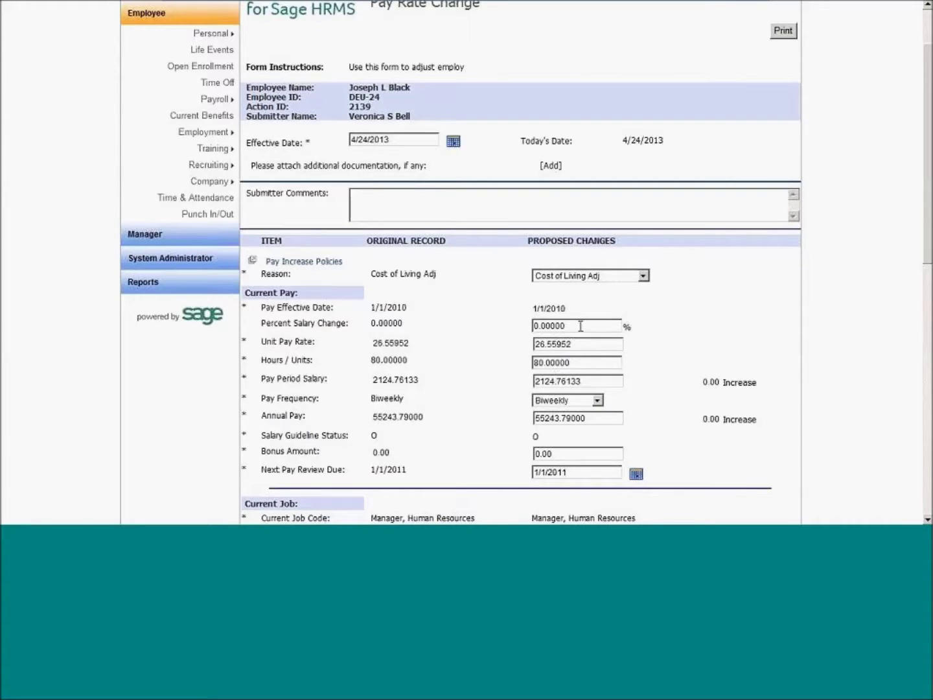
left_click_drag(580, 326, 482, 325)
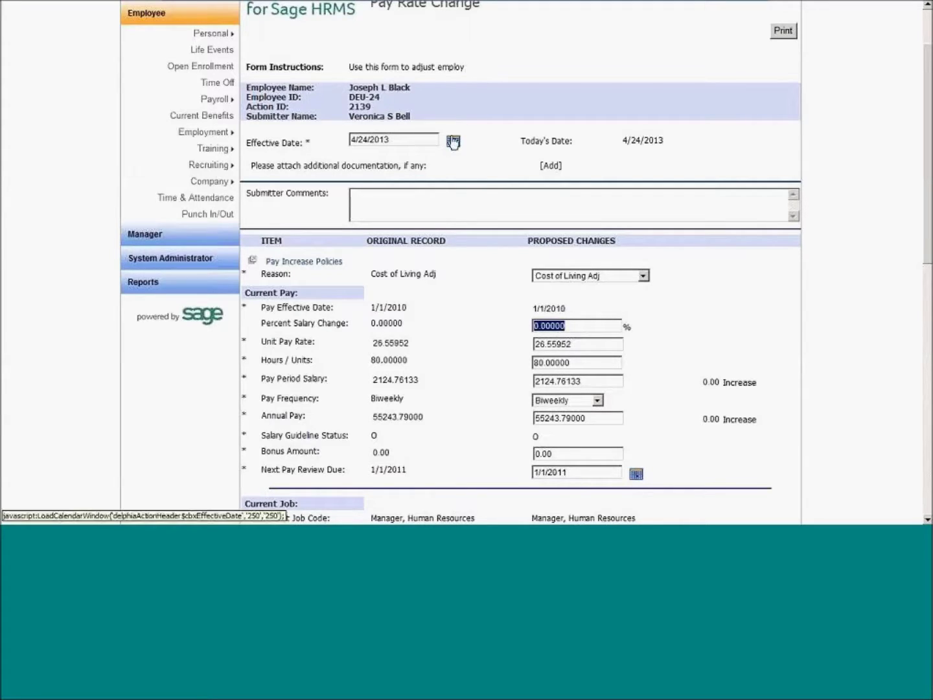
type("10")
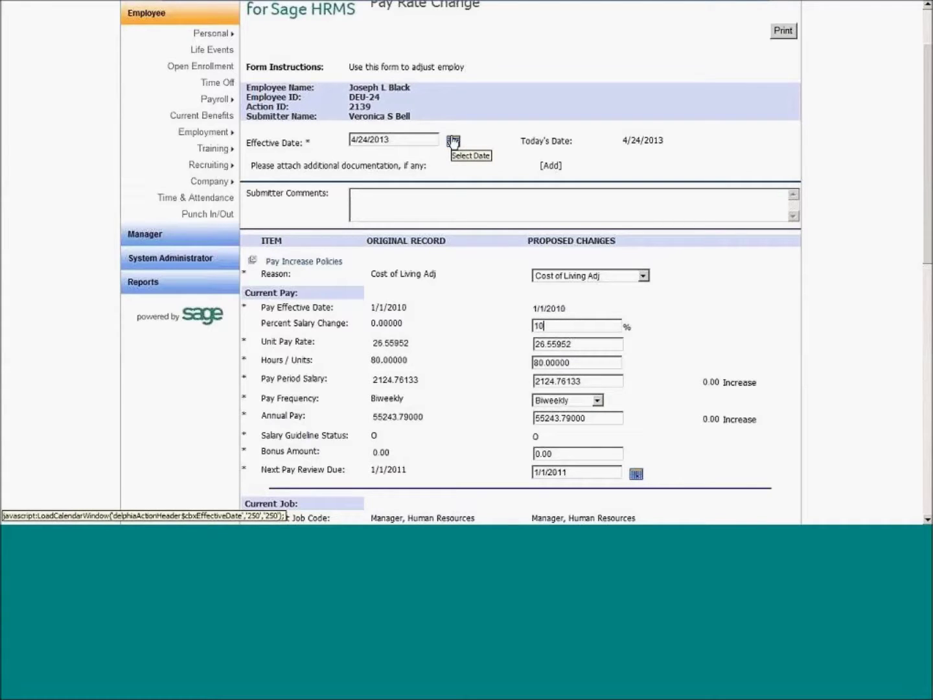
key("Tab")
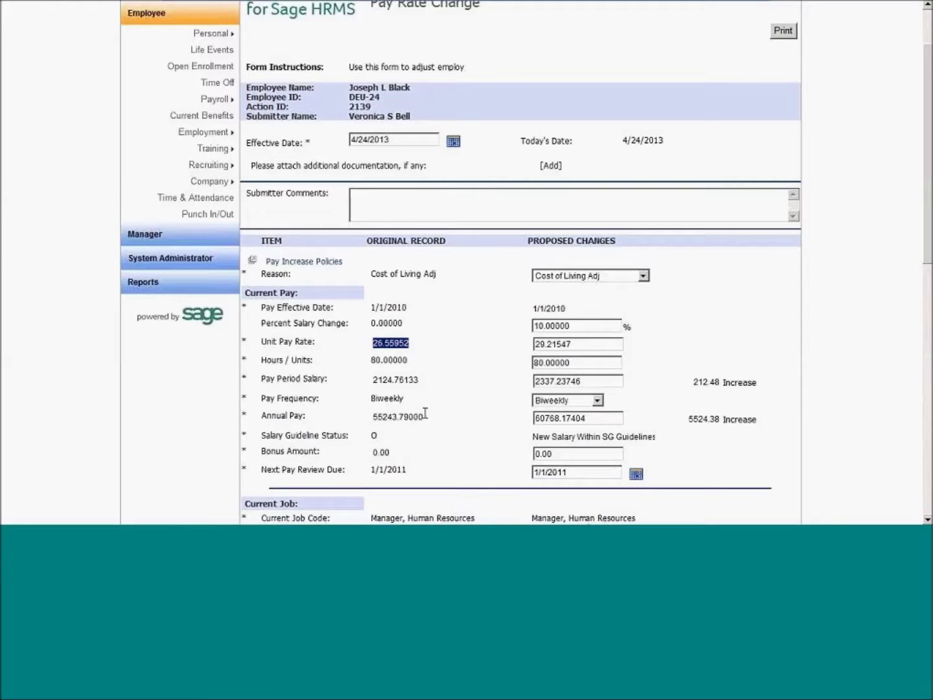
- Delete the Pay Rate Change action and confirm the deletion
scroll(547, 318, "down", 5)
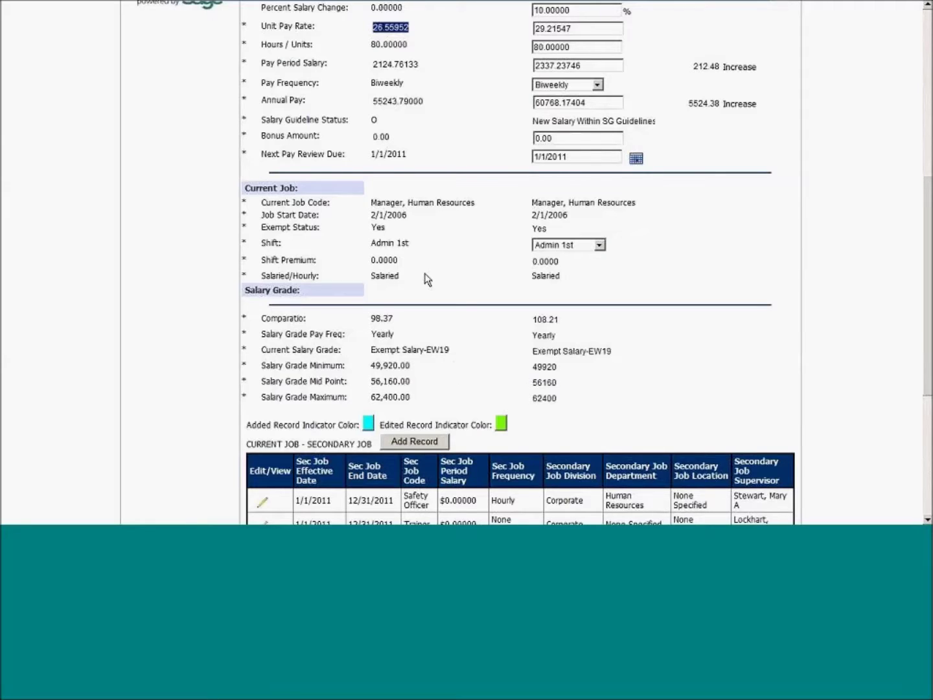
scroll(425, 277, "down", 1)
scroll(377, 151, "down", 3)
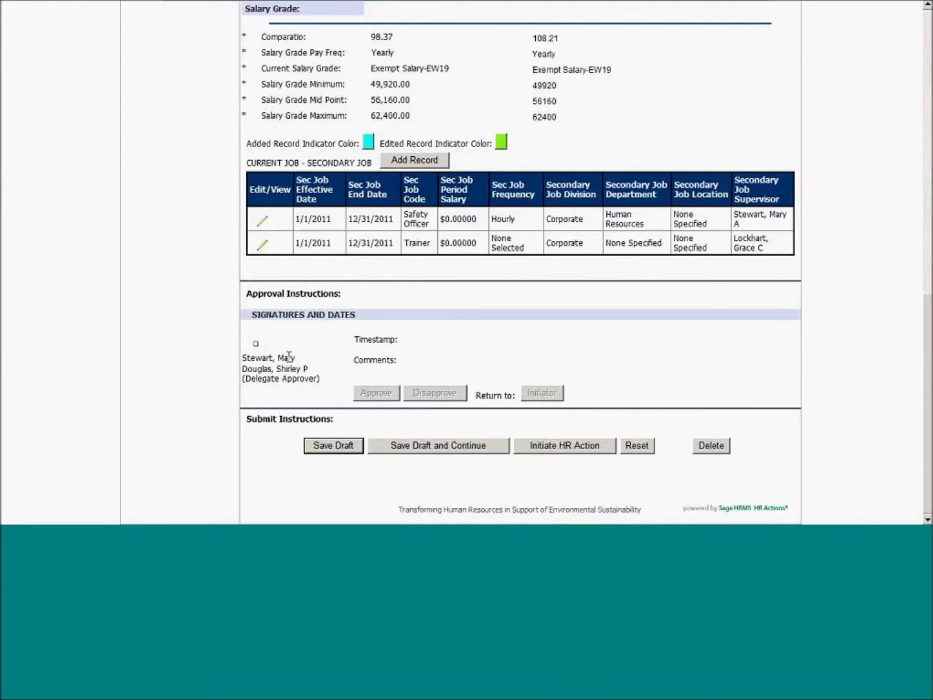
left_click(711, 445)
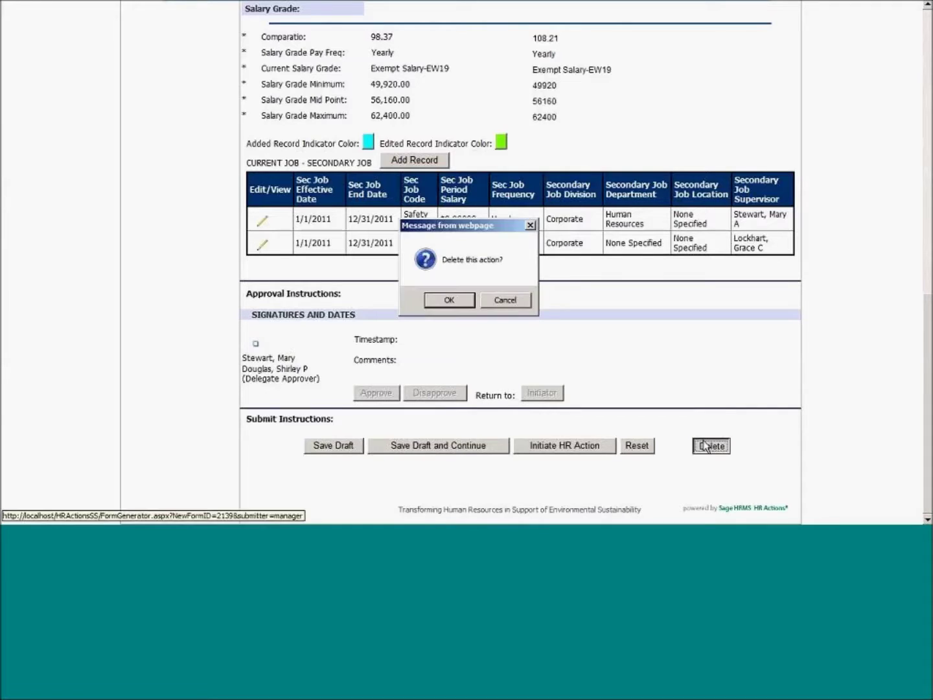
left_click(450, 300)
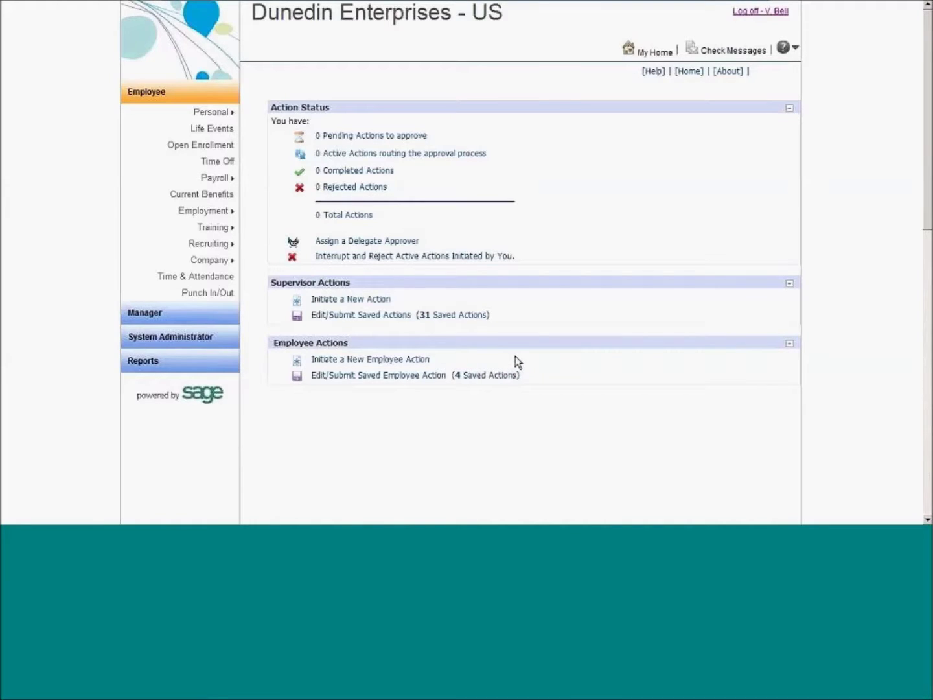
- Load a Performance Appraisal form for the first direct report
left_click(367, 301)
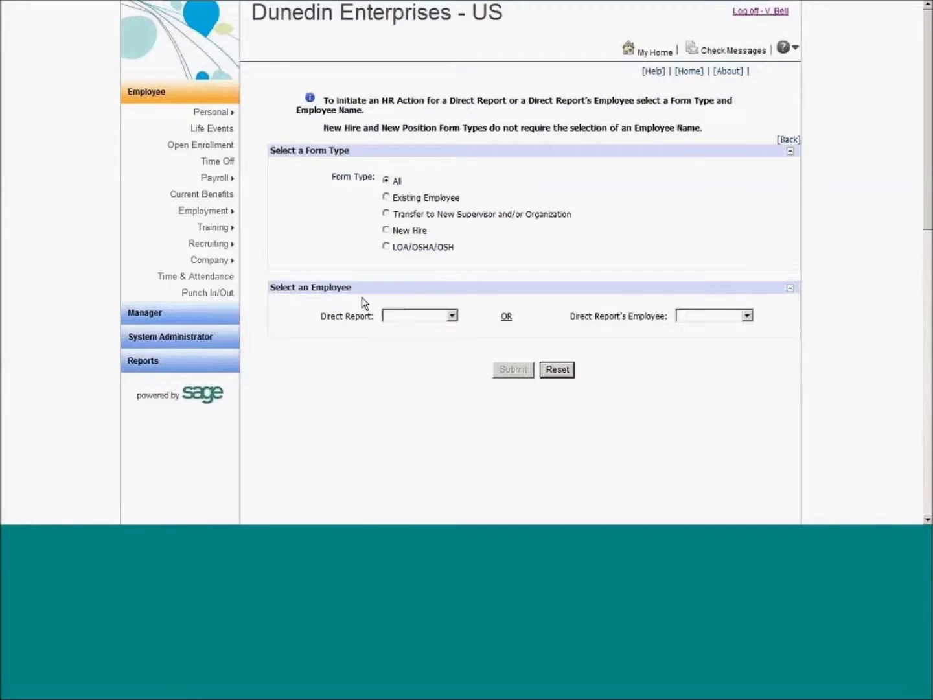
left_click(401, 315)
left_click(400, 330)
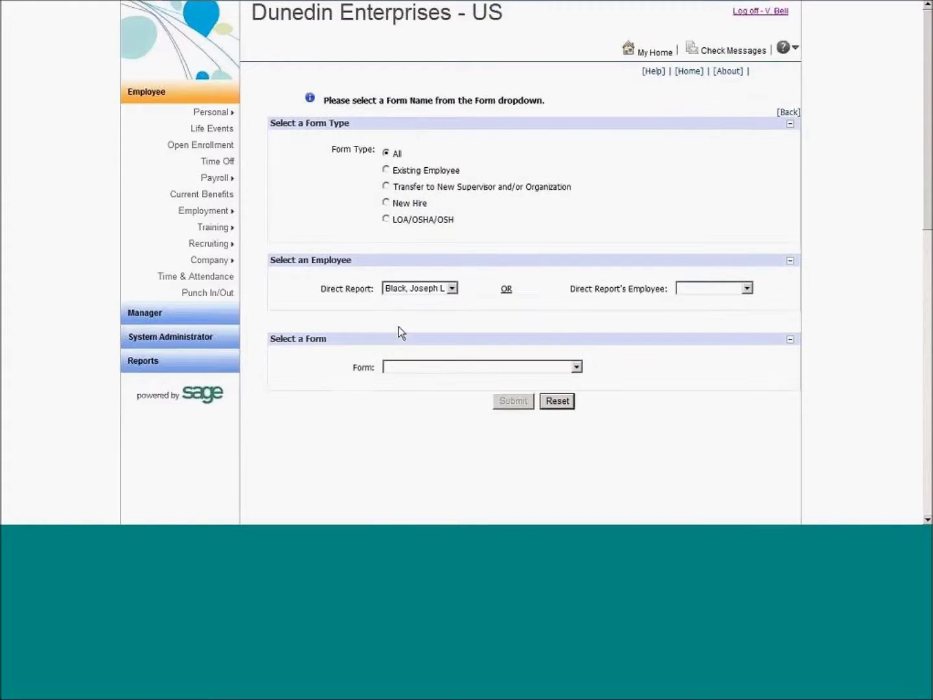
left_click(426, 367)
left_click(469, 302)
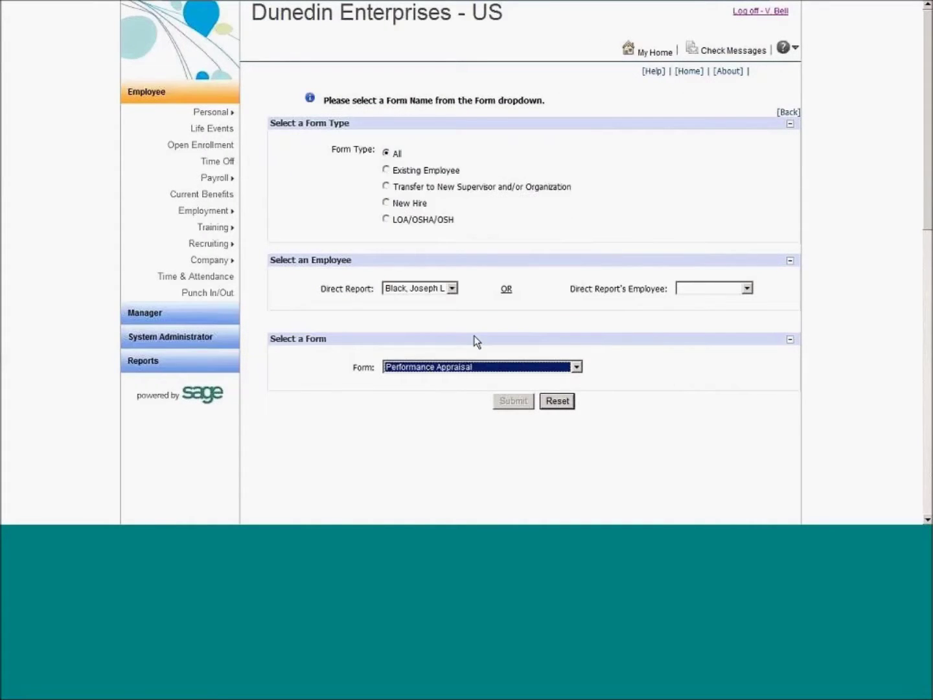
left_click(514, 401)
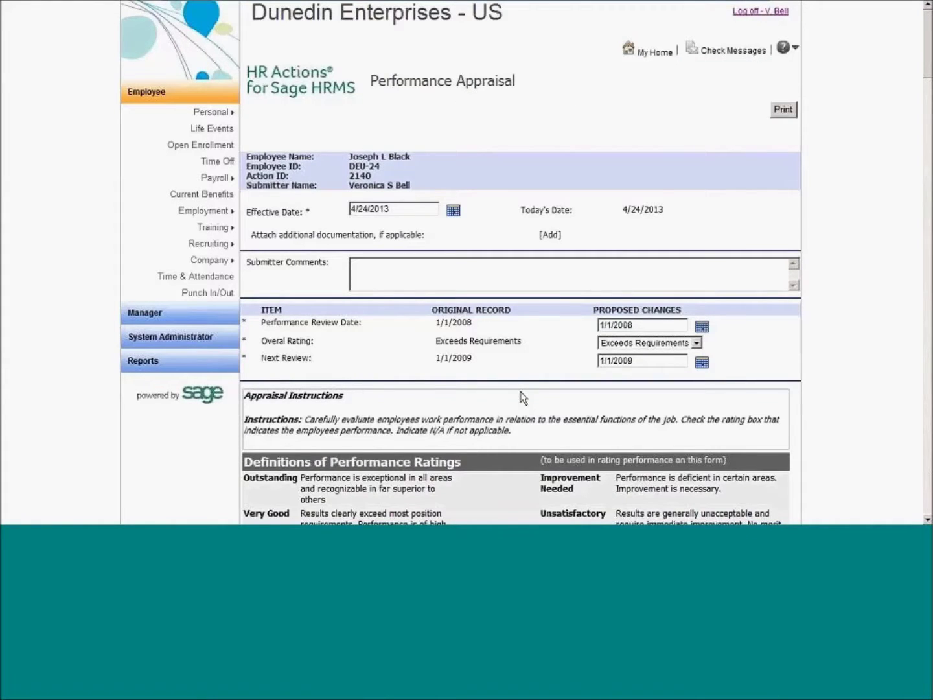
- Rate Job Knowledge as Outstanding, review the form, then delete the appraisal action
scroll(467, 236, "down", 7)
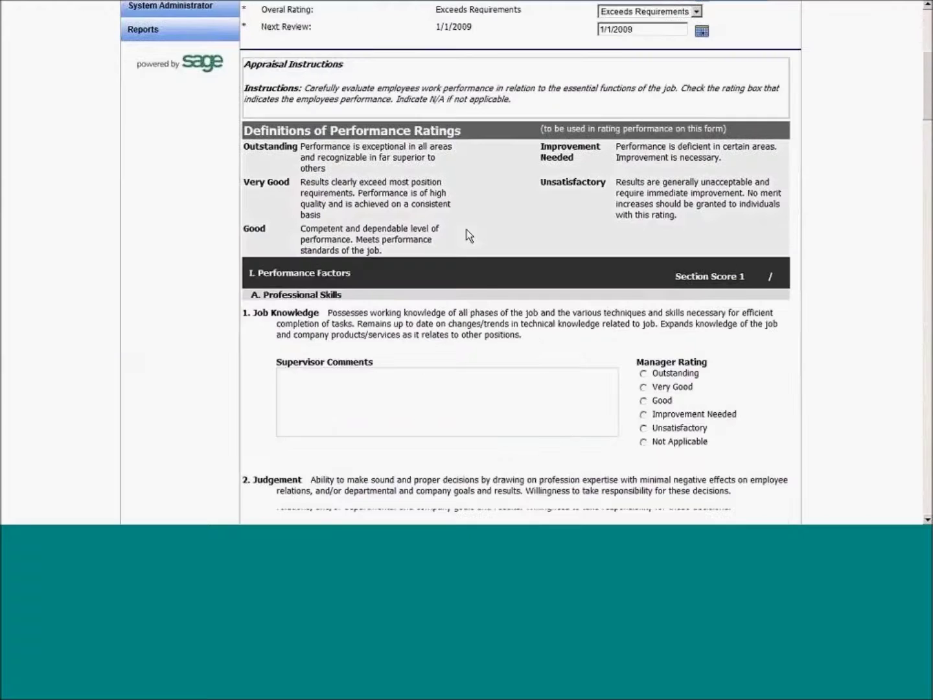
left_click(645, 232)
left_click(649, 272)
left_click(652, 233)
scroll(569, 156, "down", 6)
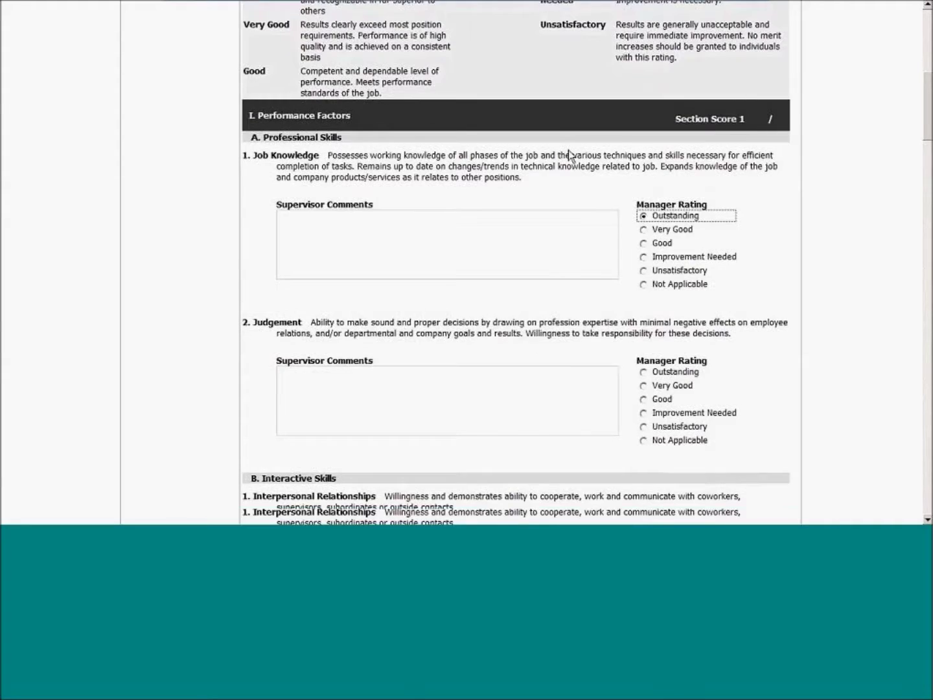
scroll(259, 147, "down", 15)
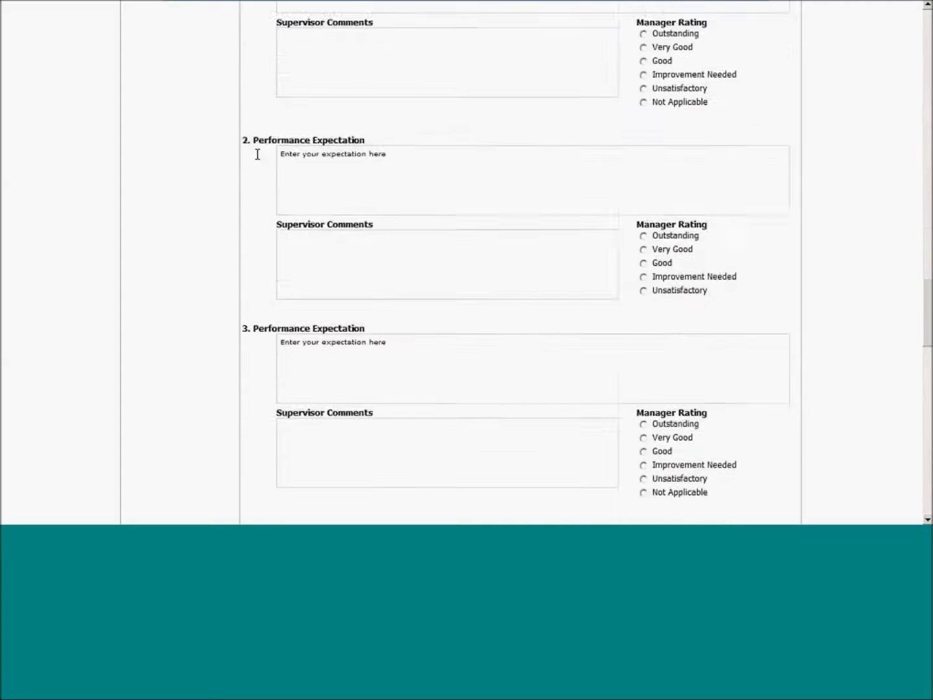
scroll(258, 148, "down", 20)
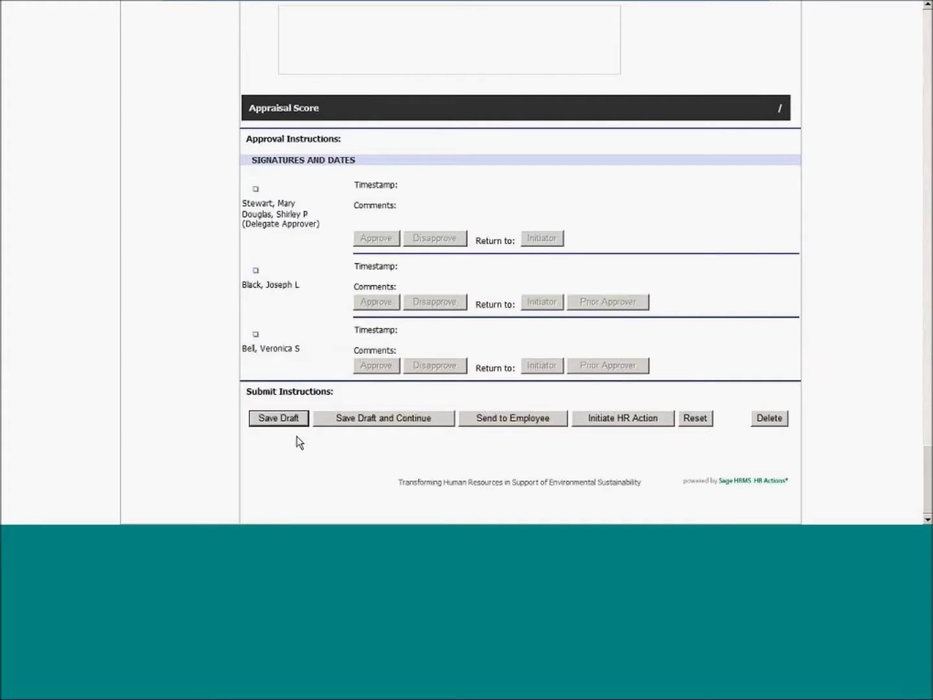
left_click(761, 419)
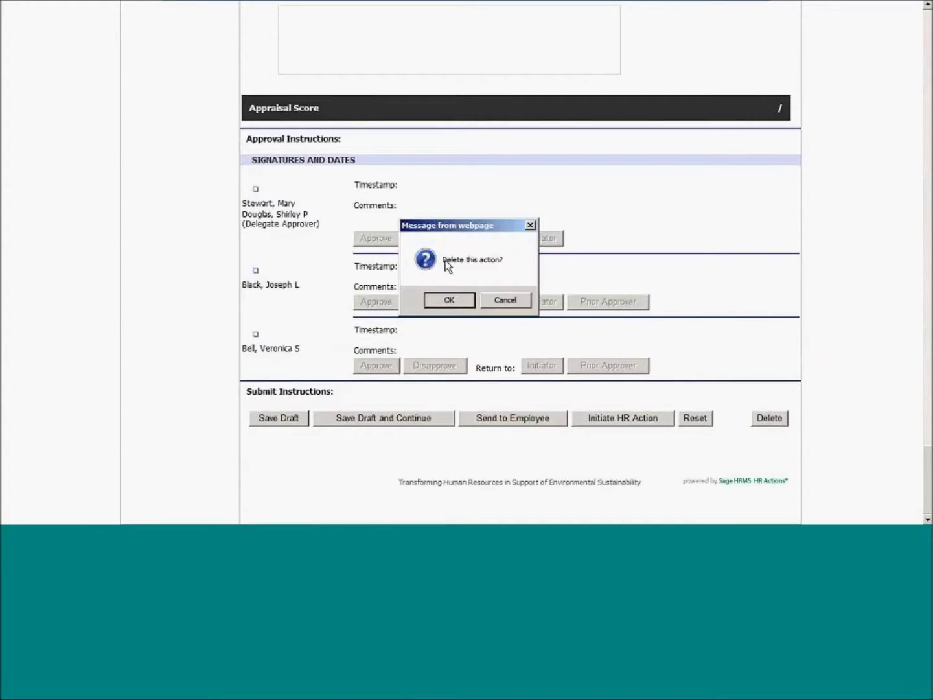
left_click(457, 297)
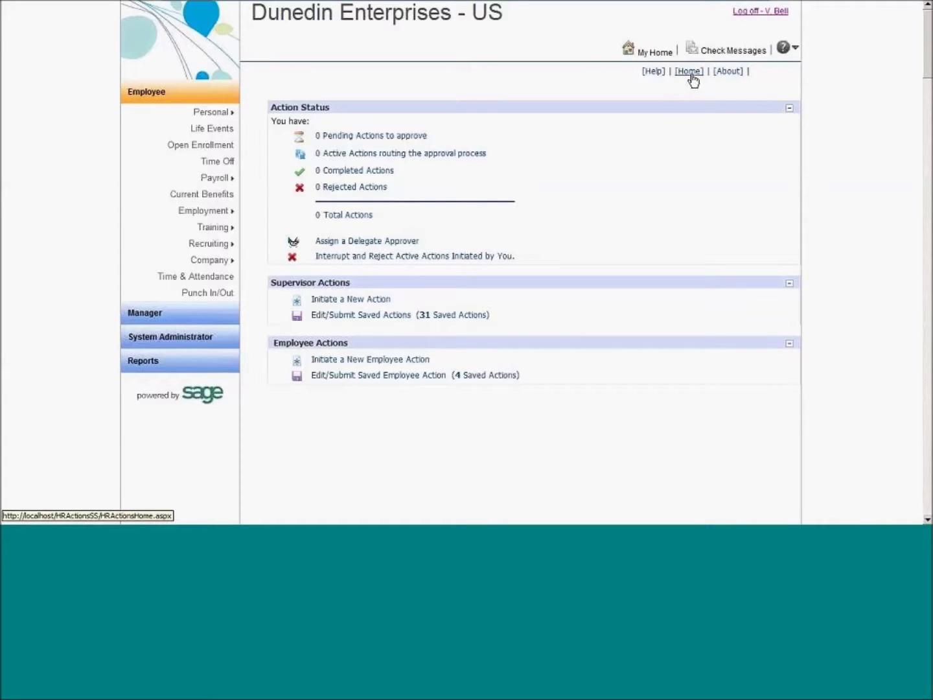
- Close the web browser and launch the Sage HRMS desktop client
mouse_move(923, 14)
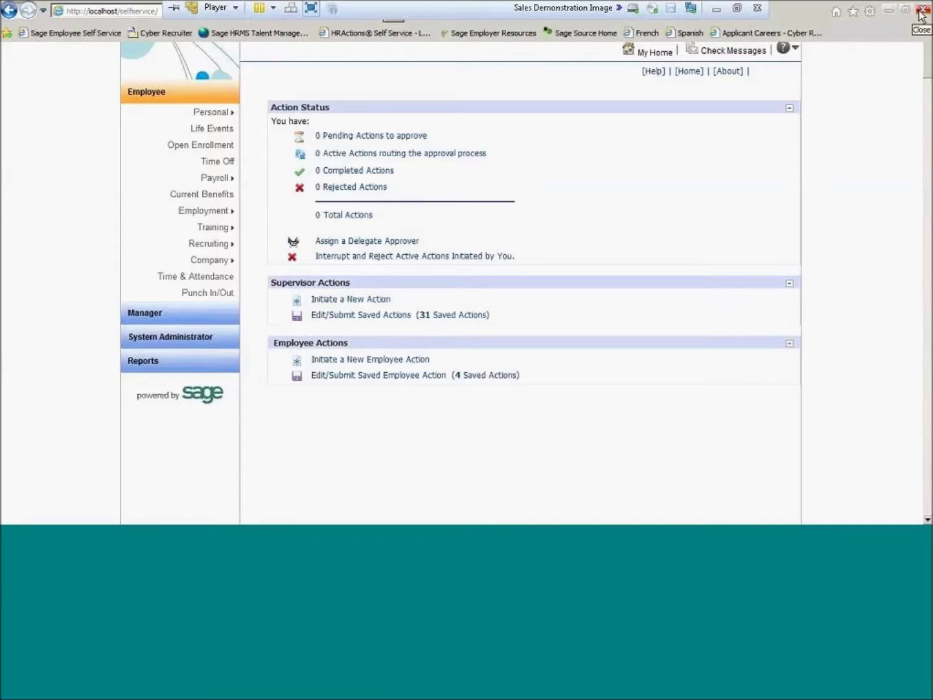
left_click(922, 14)
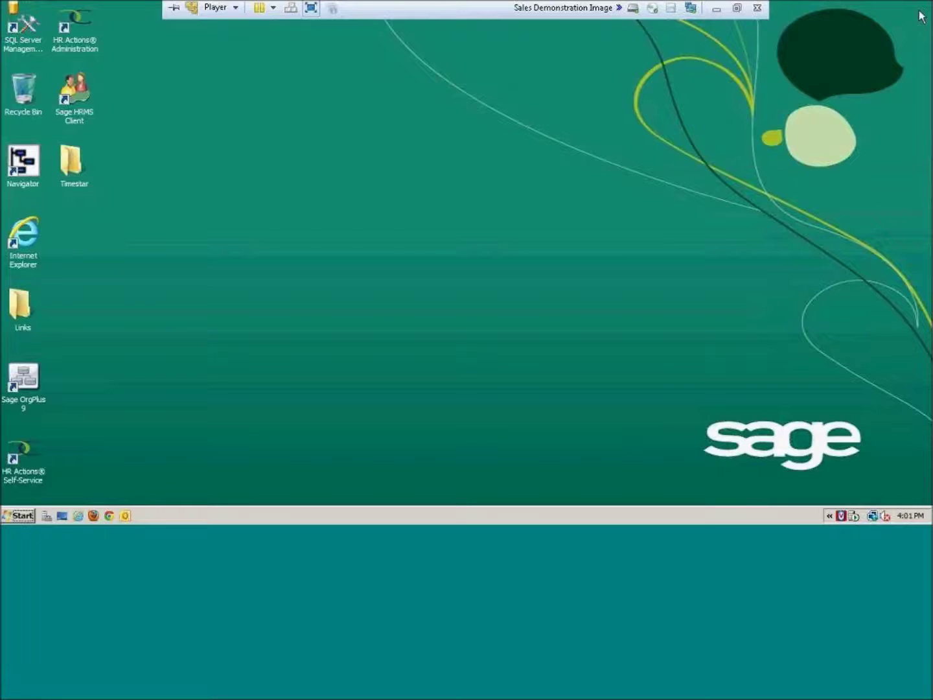
double_click(79, 90)
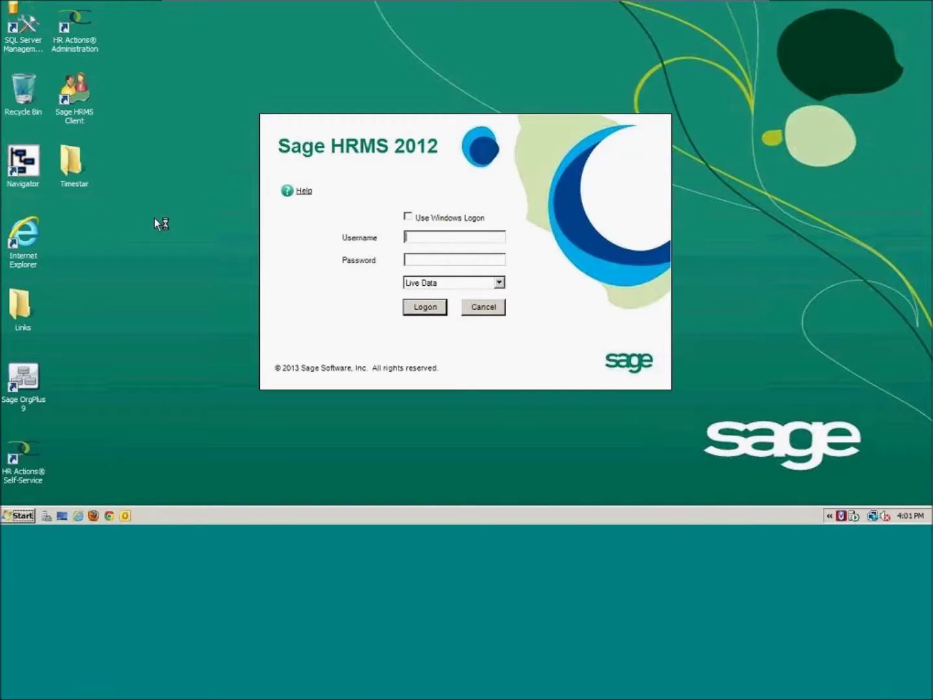
- Log on to the Live Data database as user MASTER
left_click(448, 285)
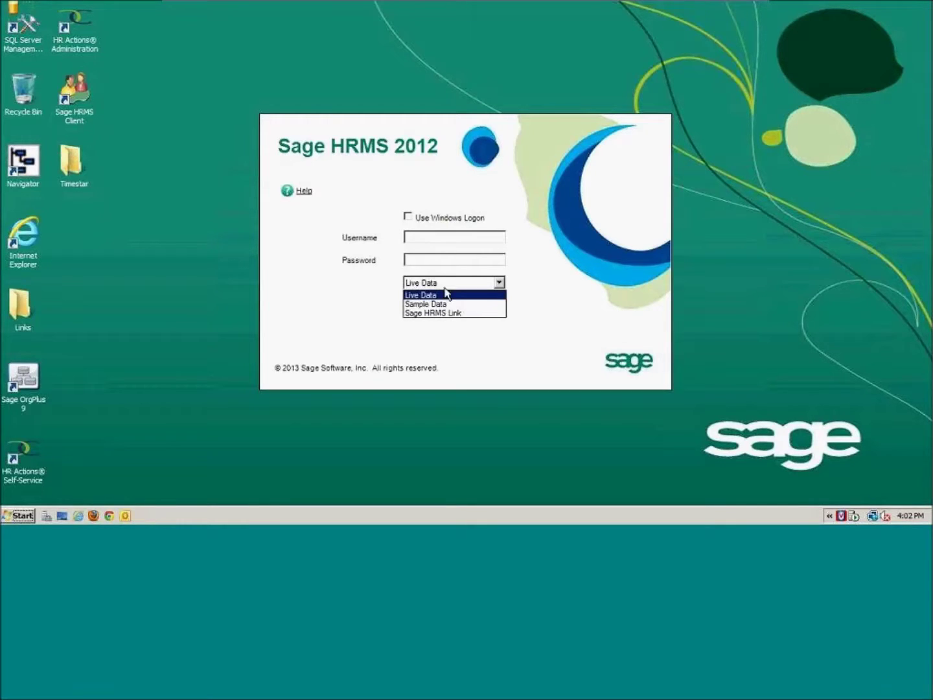
left_click(445, 295)
left_click(450, 237)
type("MASTER")
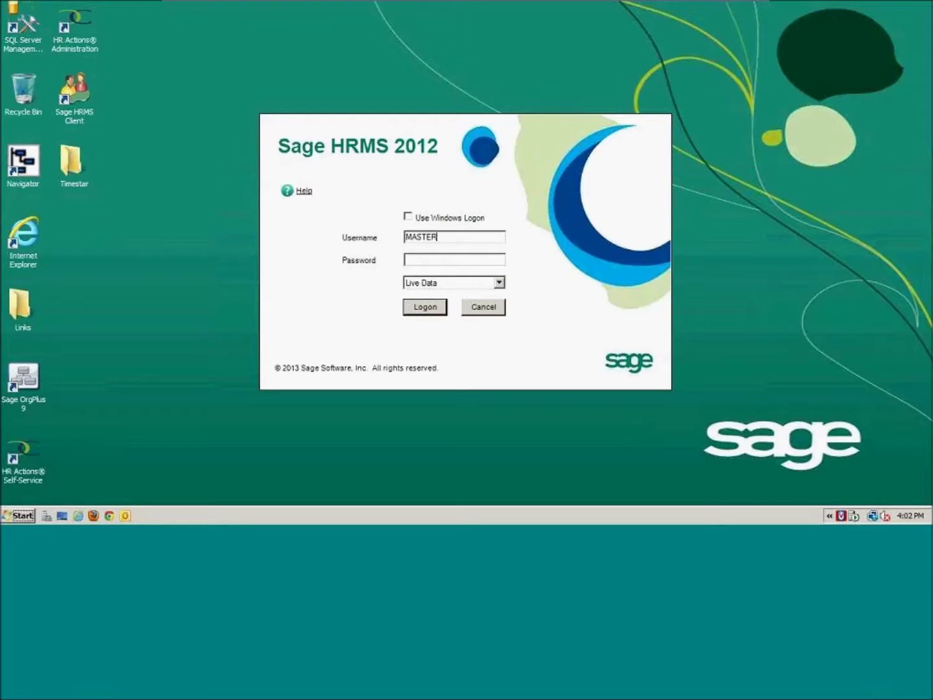
key("Return")
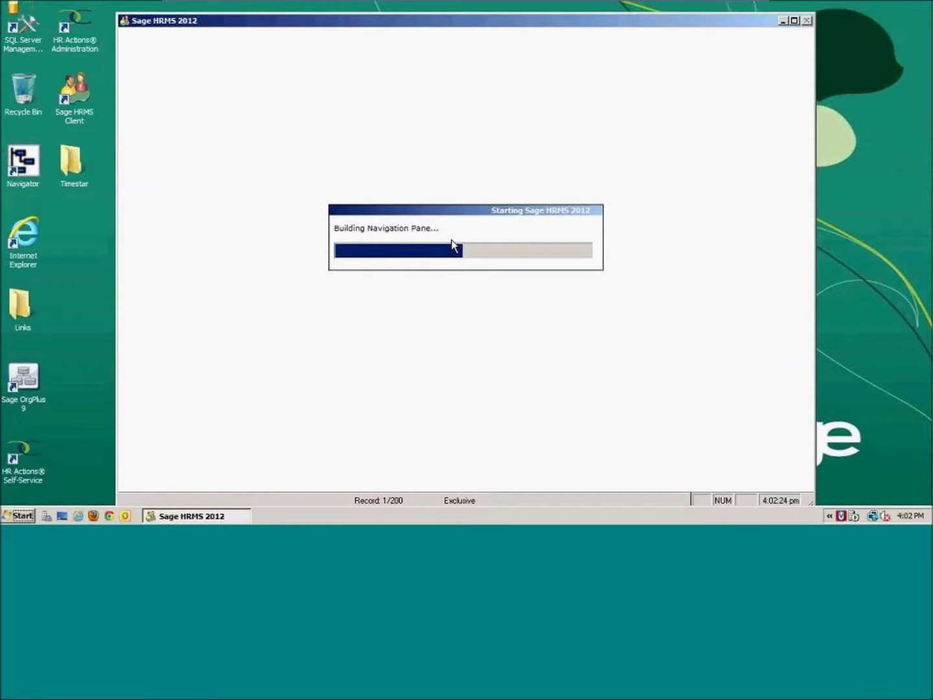
- Maximize the Sage HRMS window and scroll through the Employees tasks and processes
left_click(796, 21)
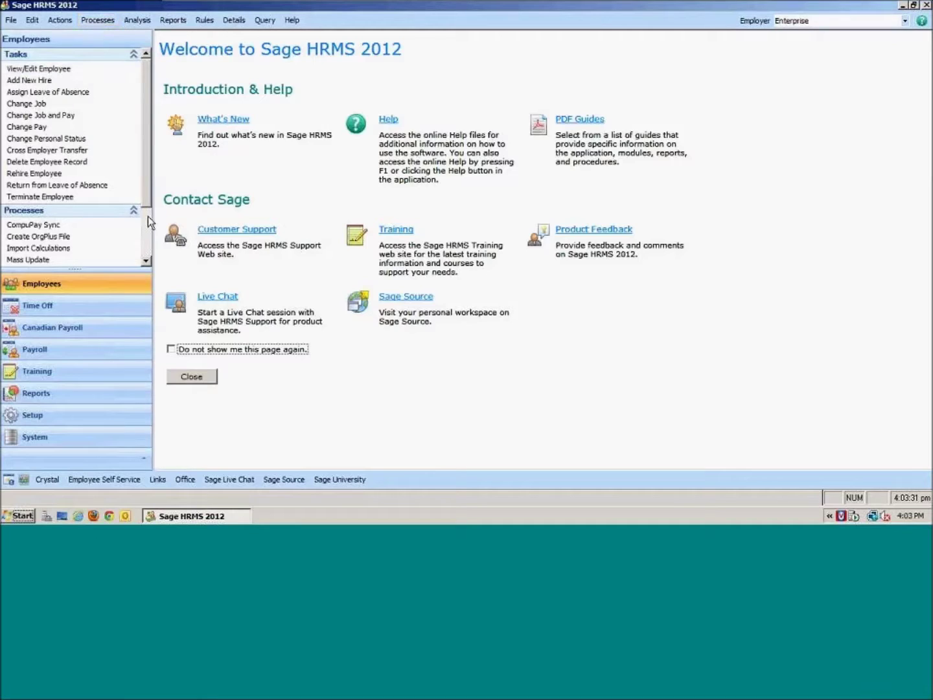
scroll(138, 246, "down", 2)
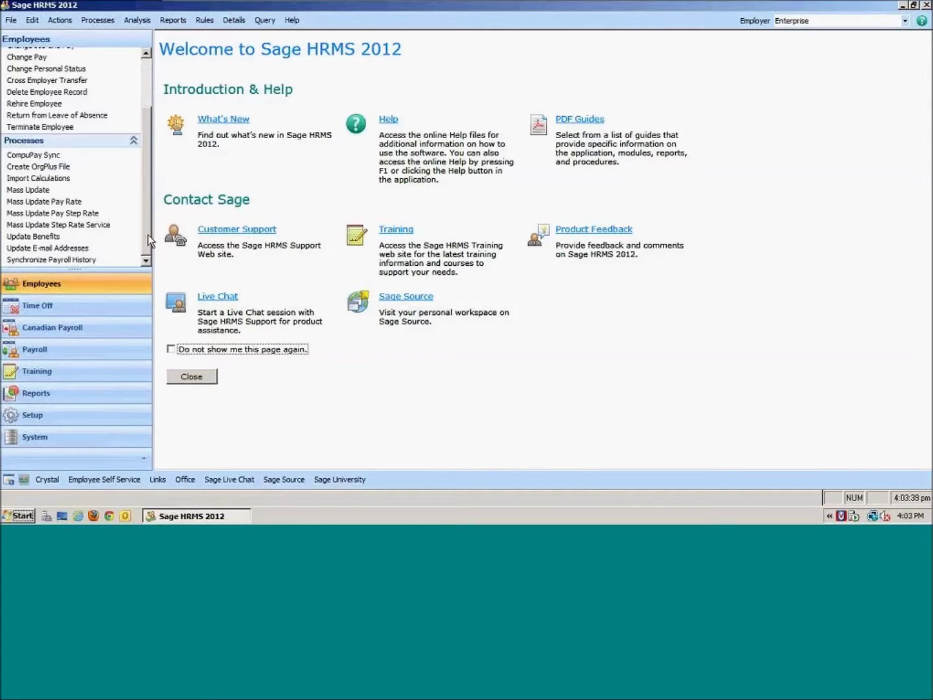
scroll(131, 84, "up", 2)
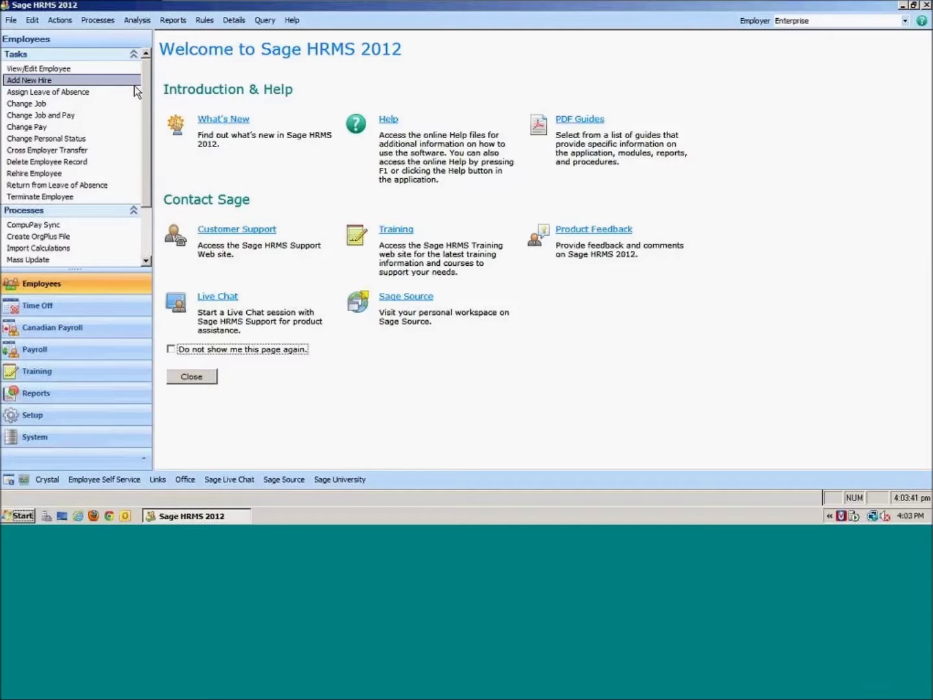
- Find employees whose last names start with 'b' and open the first result's Demographics
left_click(81, 70)
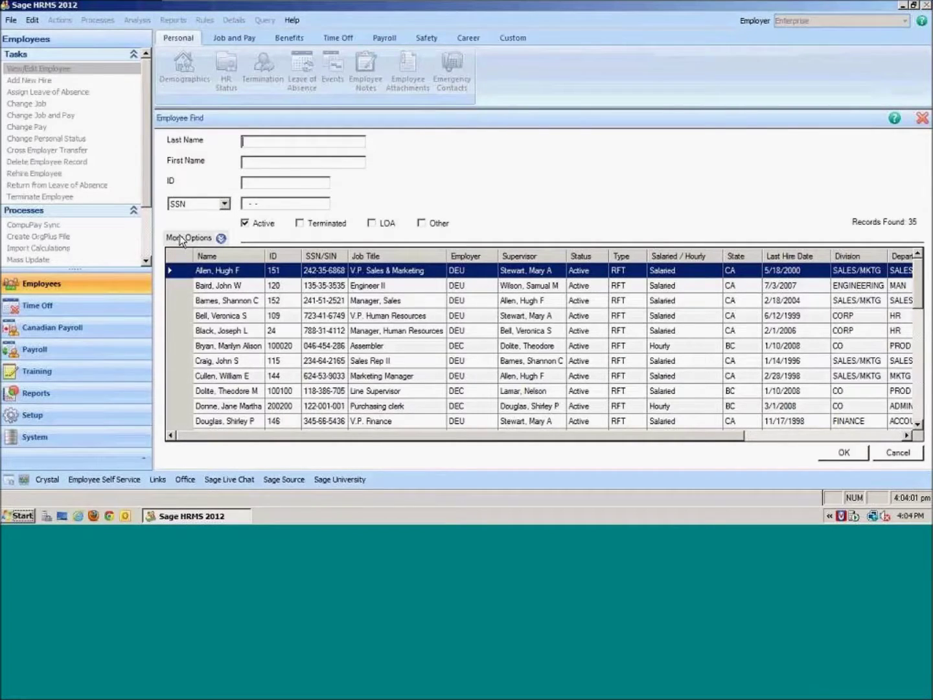
left_click(221, 238)
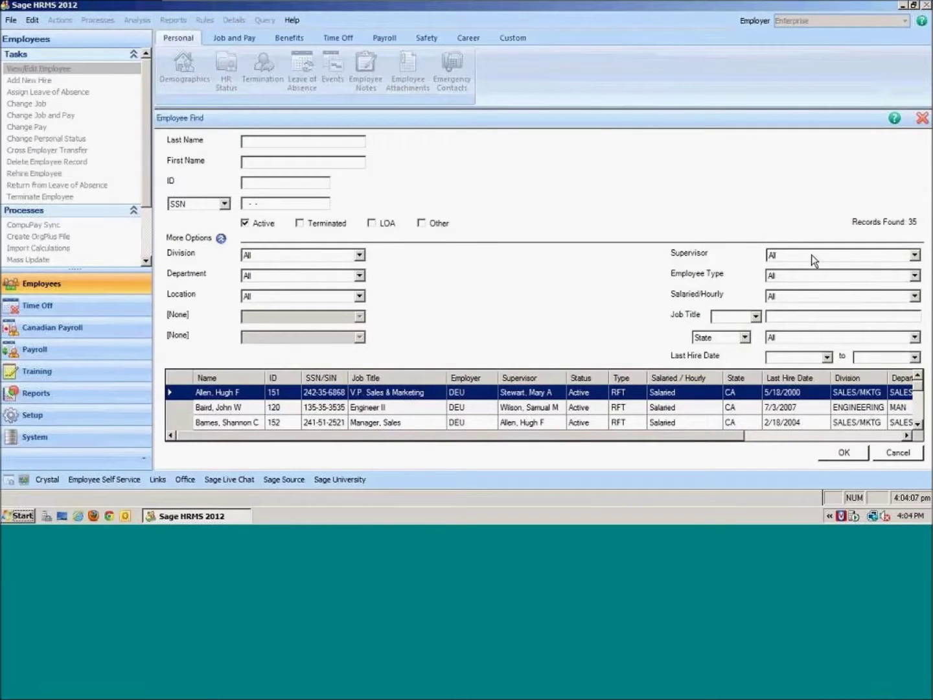
left_click(813, 279)
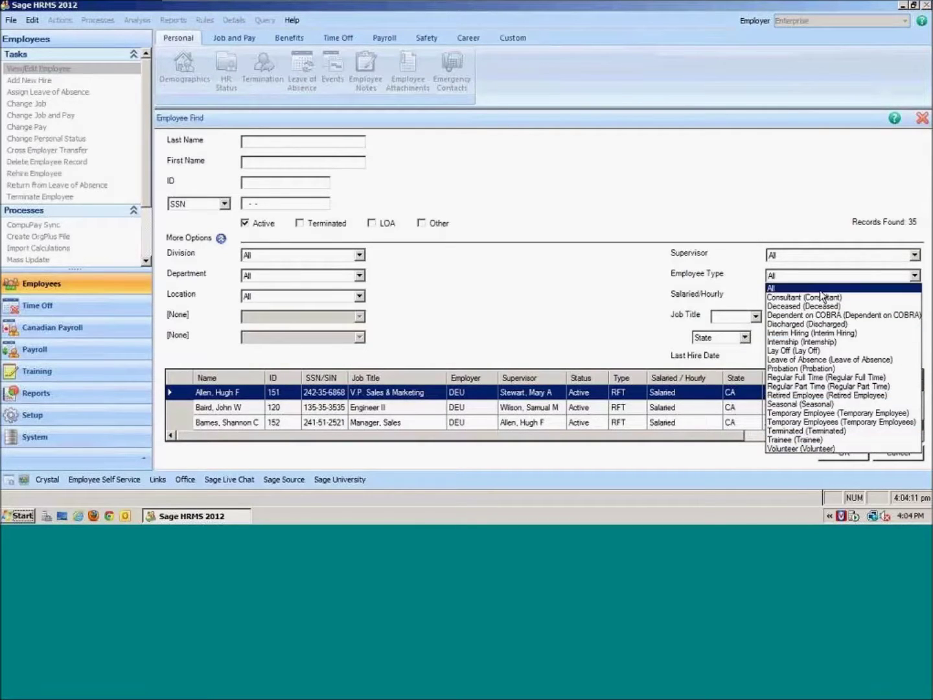
left_click(464, 307)
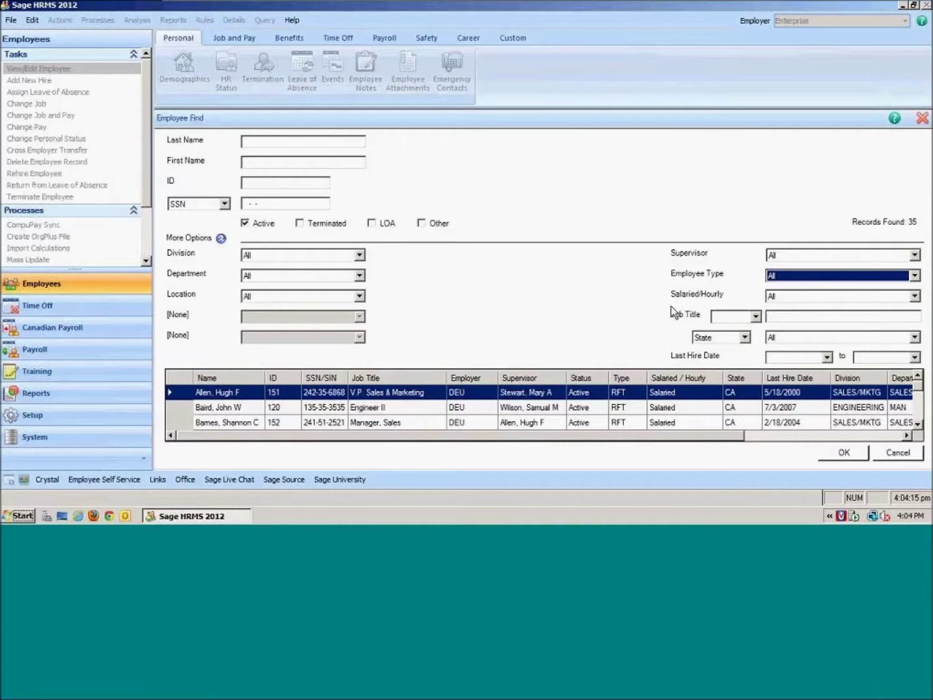
left_click(222, 239)
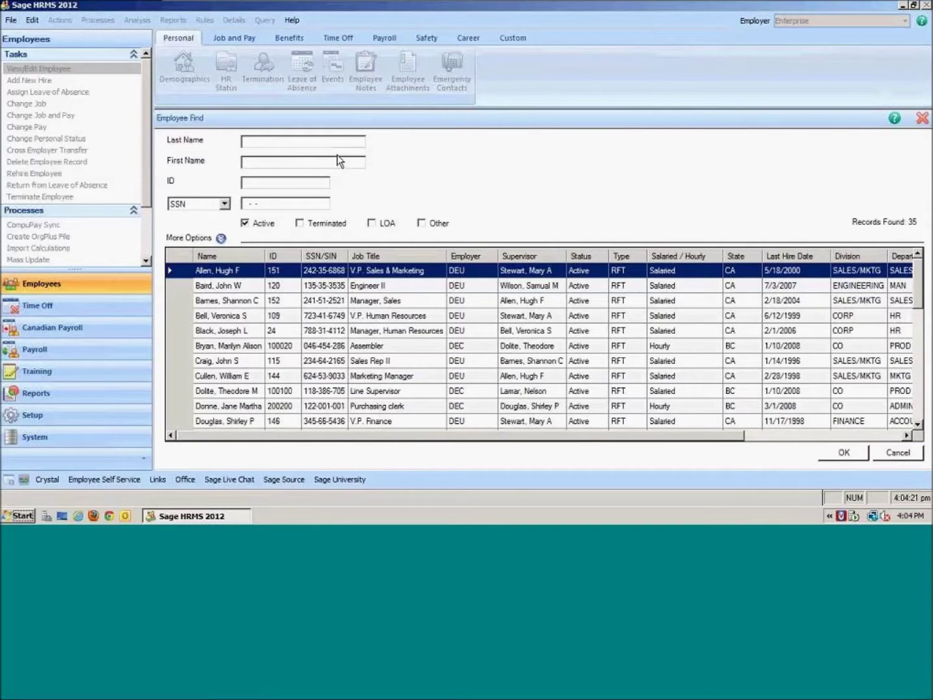
type("b")
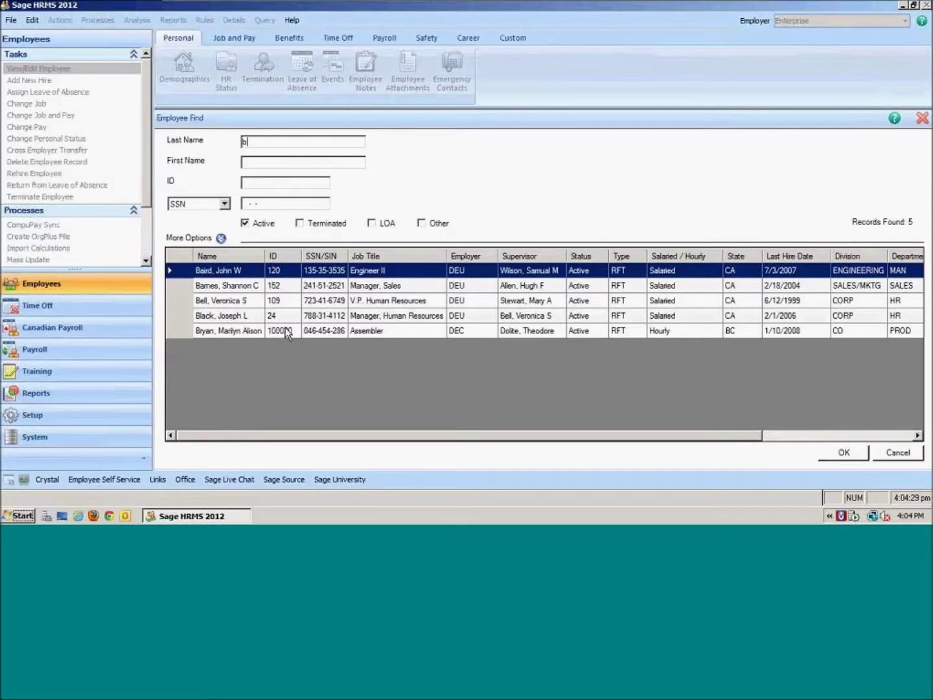
double_click(257, 271)
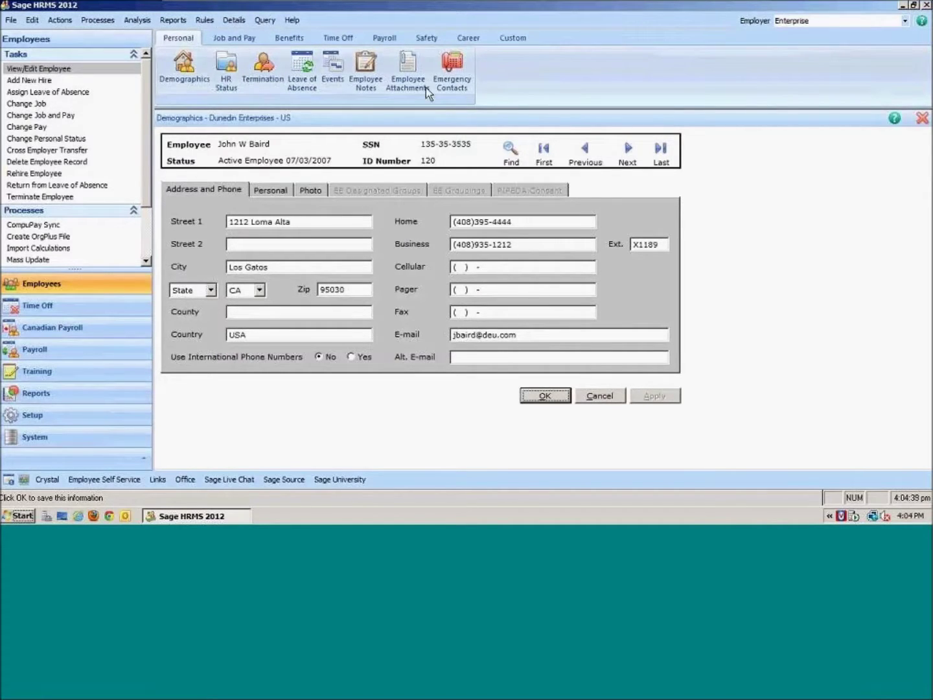
- Page forward and back through adjacent employee records, ending on the Bell record
left_click(628, 149)
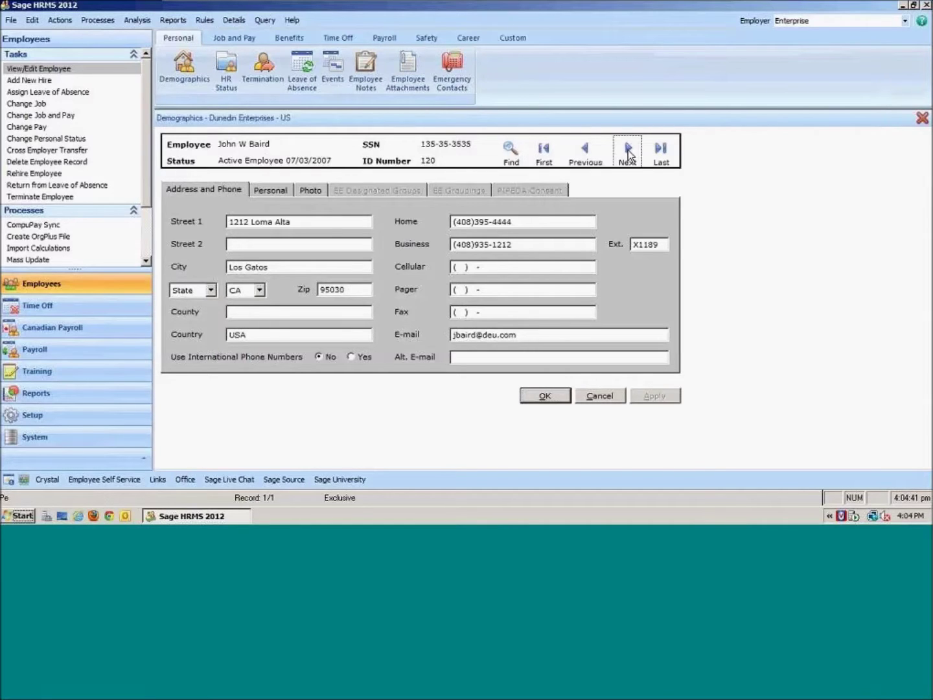
left_click(628, 150)
left_click(628, 149)
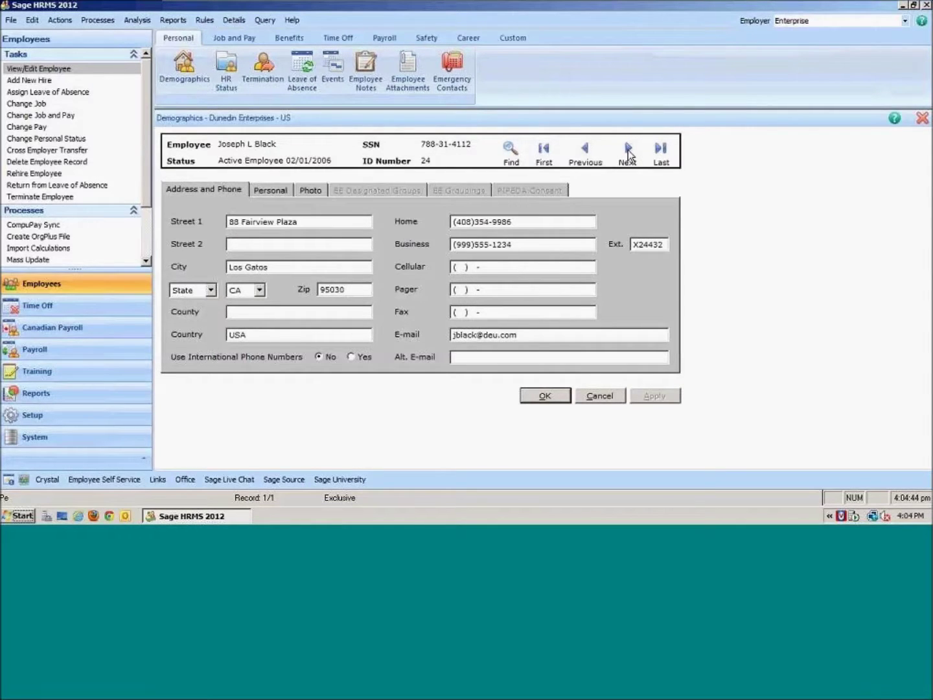
left_click(627, 150)
left_click(585, 153)
left_click(586, 156)
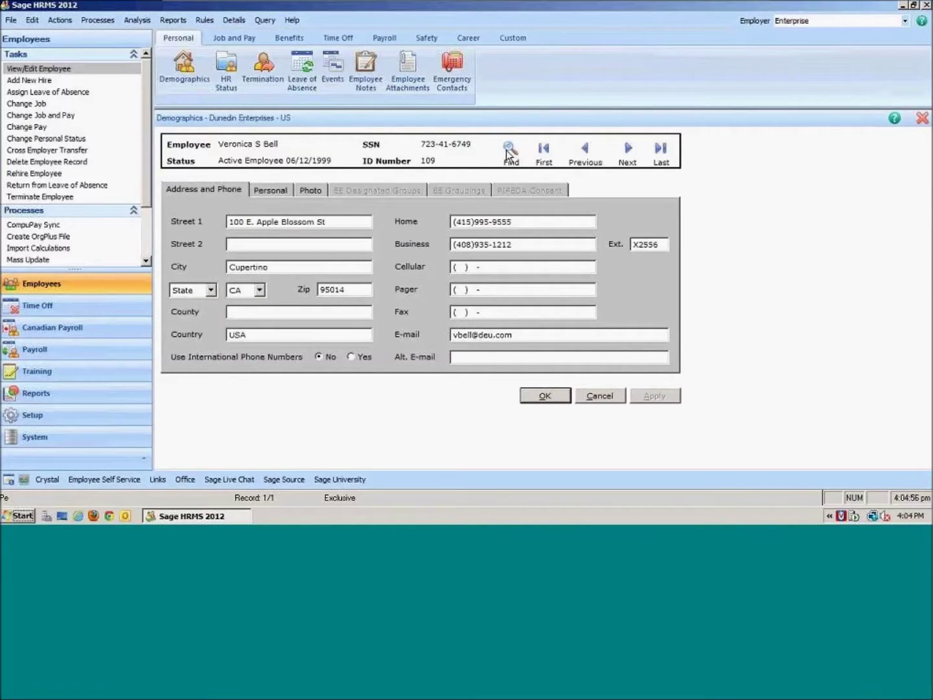
left_click(628, 153)
left_click(629, 153)
left_click(586, 152)
left_click(583, 155)
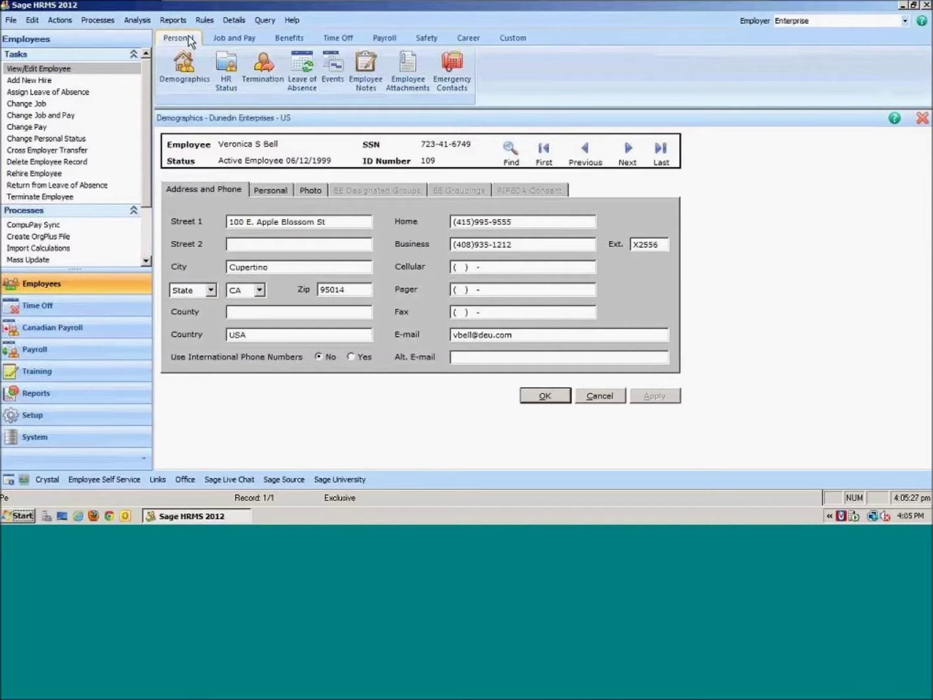
- Check the Personal and Photo sections, then open HR Status showing hire date 06/12/1999
left_click(281, 195)
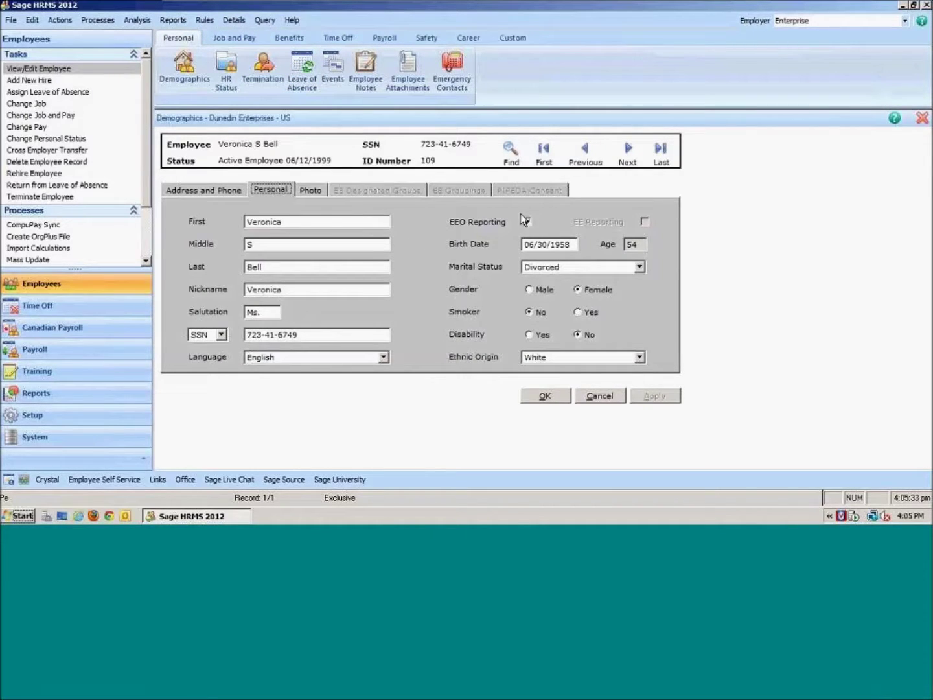
left_click(317, 195)
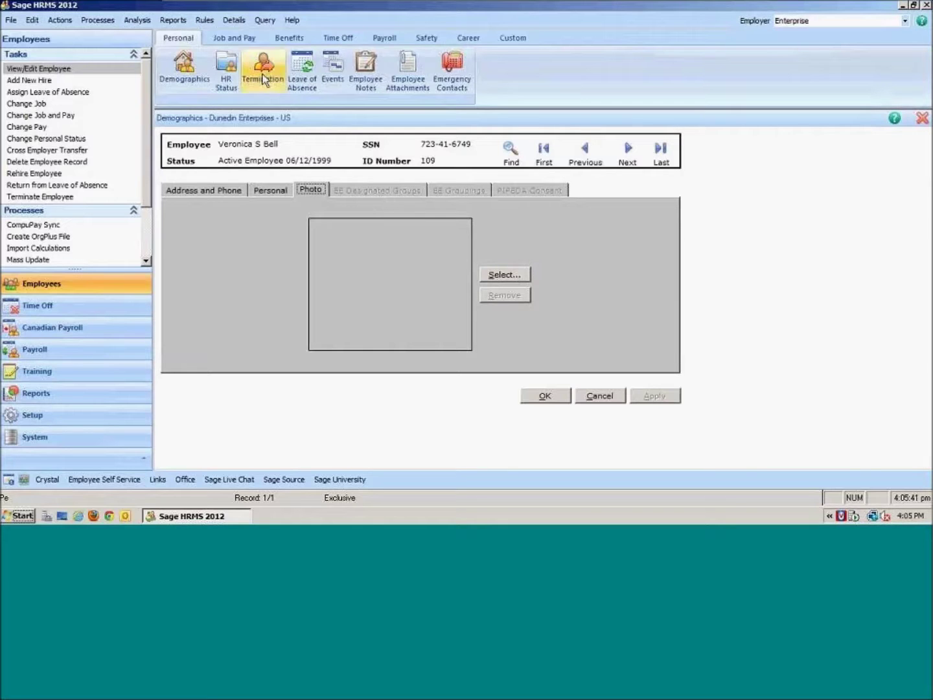
left_click(226, 69)
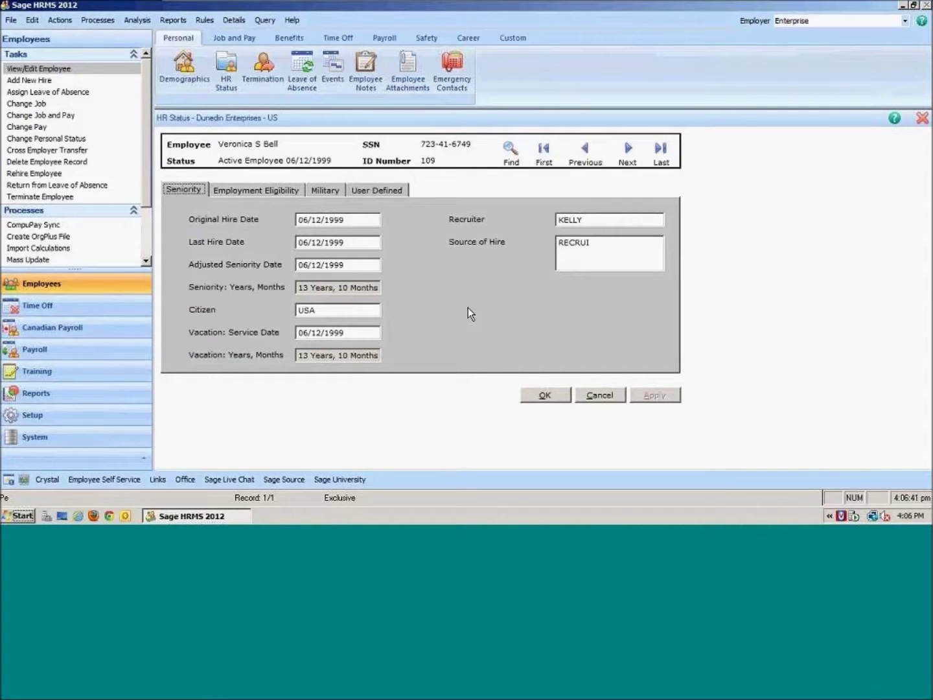
- Step through the Employment Eligibility, Military, User Defined and Seniority tabs, then open the Termination record
left_click(259, 189)
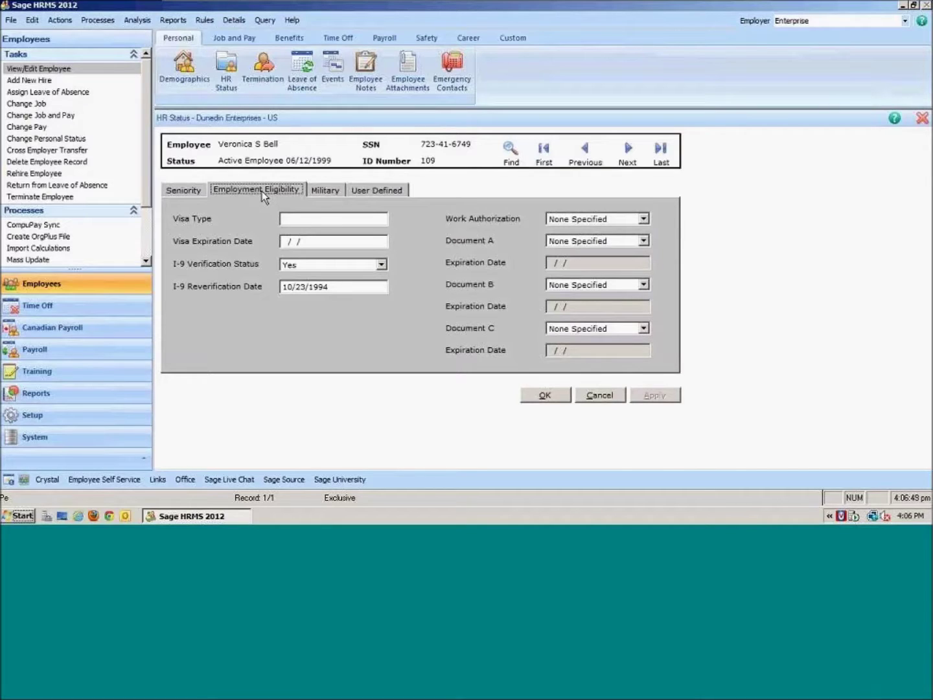
left_click(333, 189)
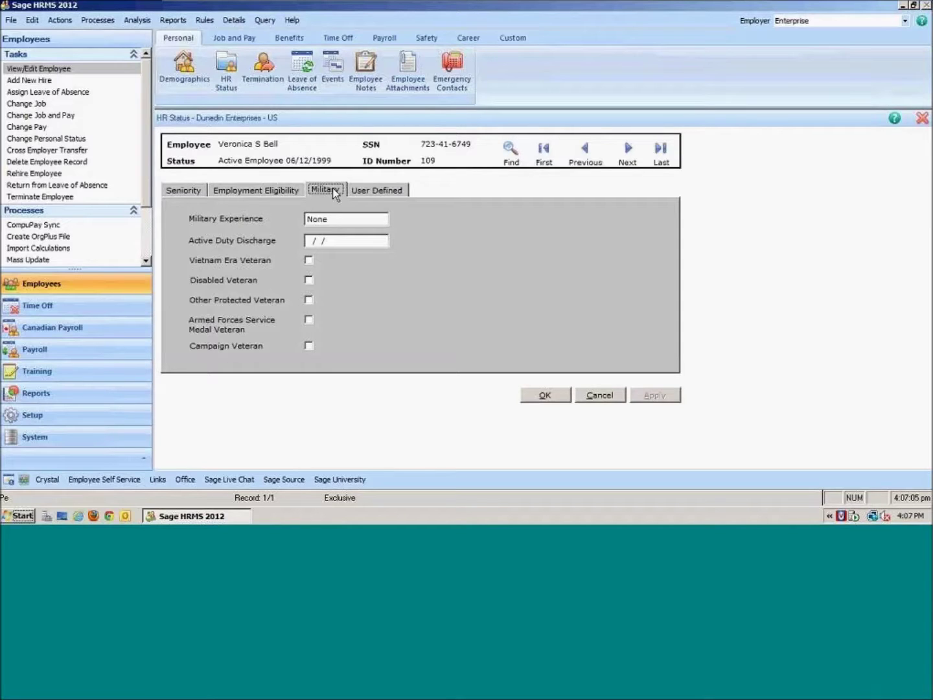
left_click(365, 188)
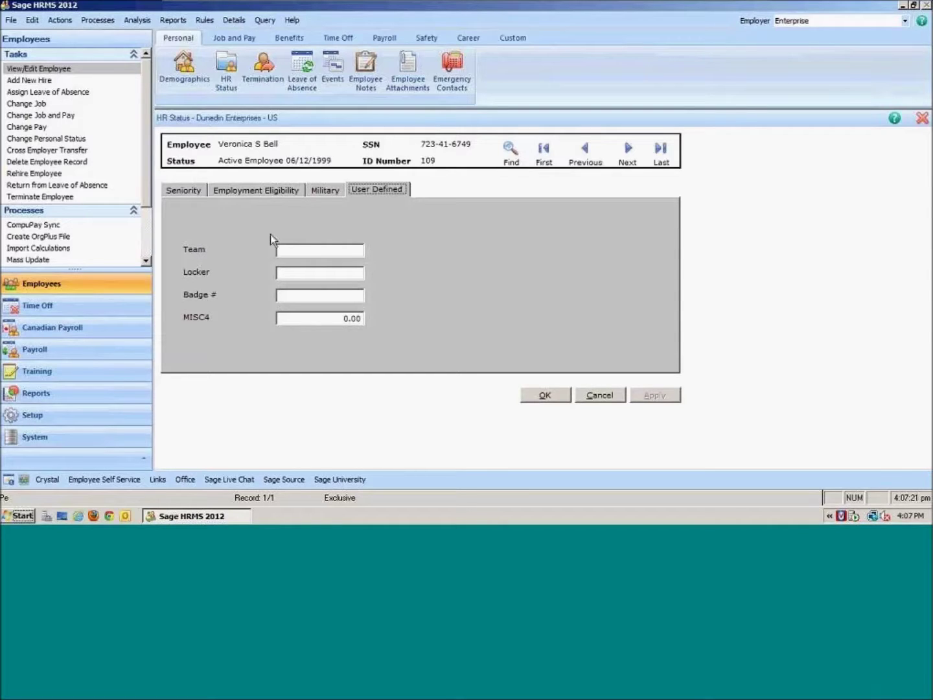
left_click(181, 189)
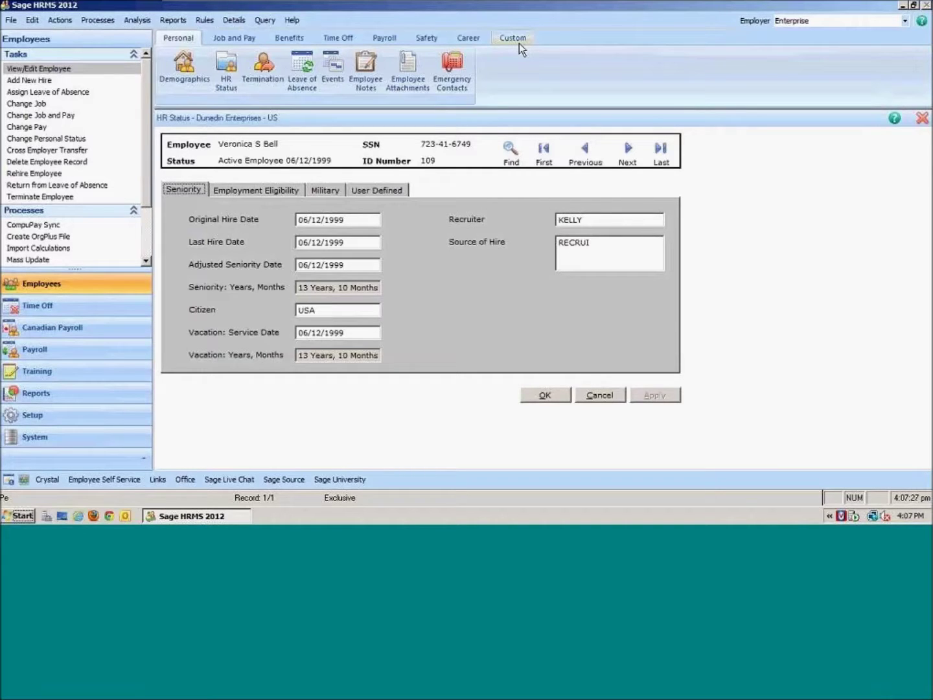
left_click(271, 71)
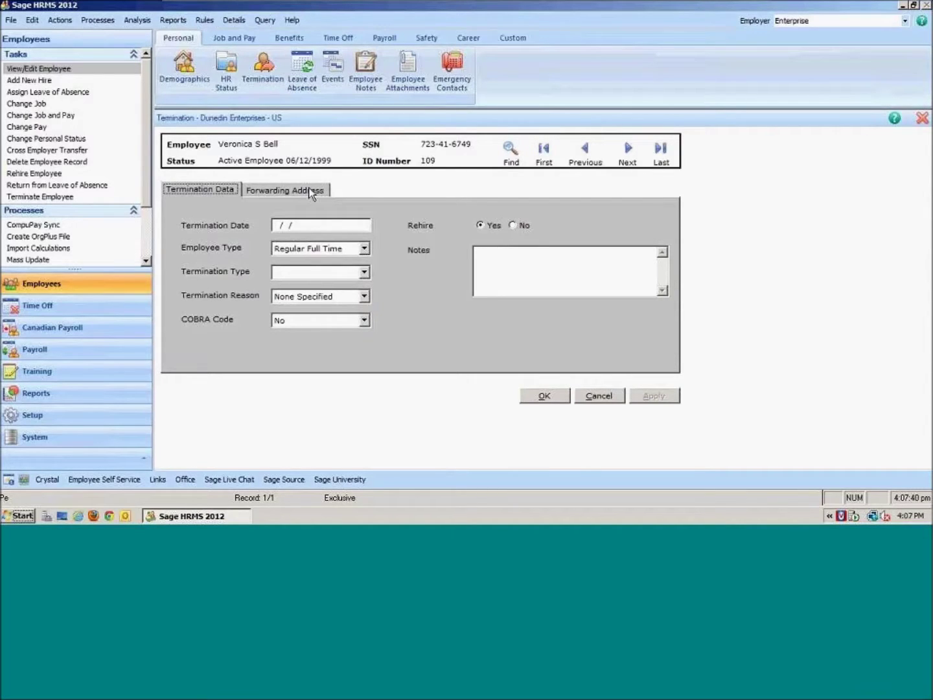
- Start a new Leave of Absence entry, view its FMLA Event tab, then cancel without saving
left_click(309, 67)
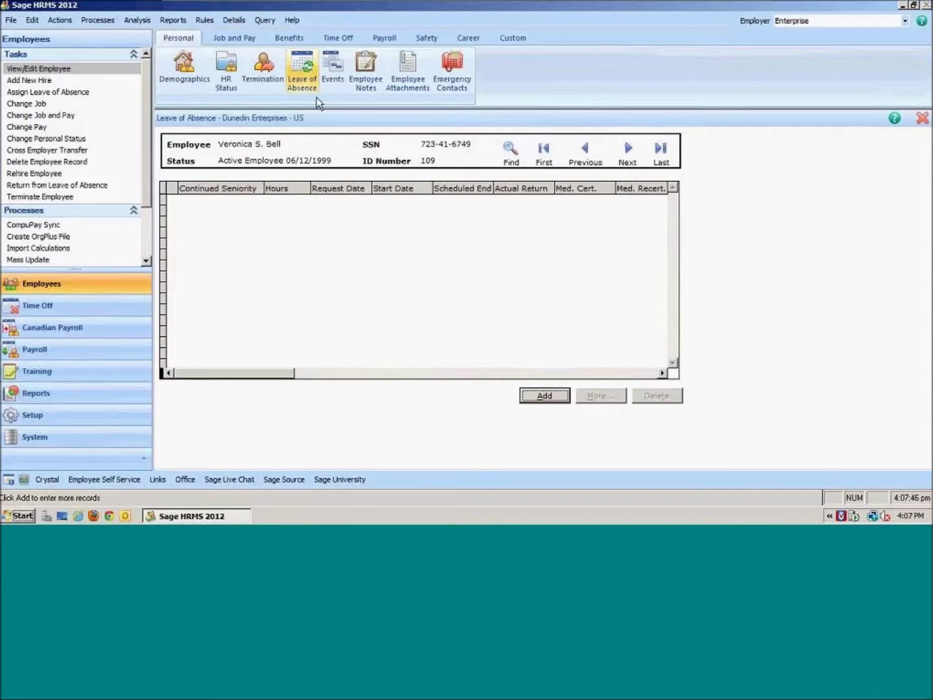
left_click(535, 395)
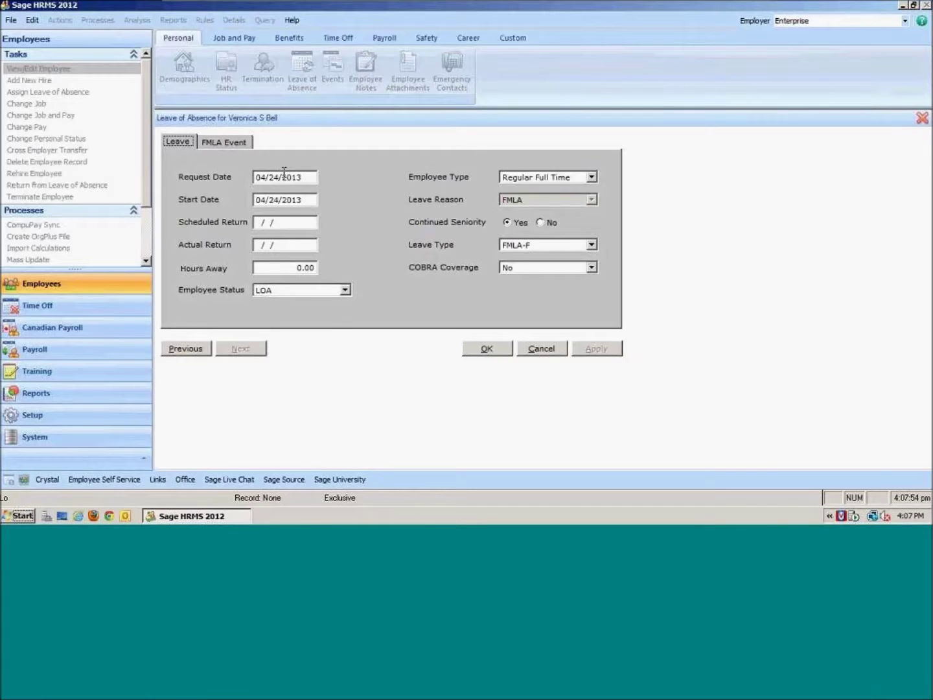
left_click(240, 144)
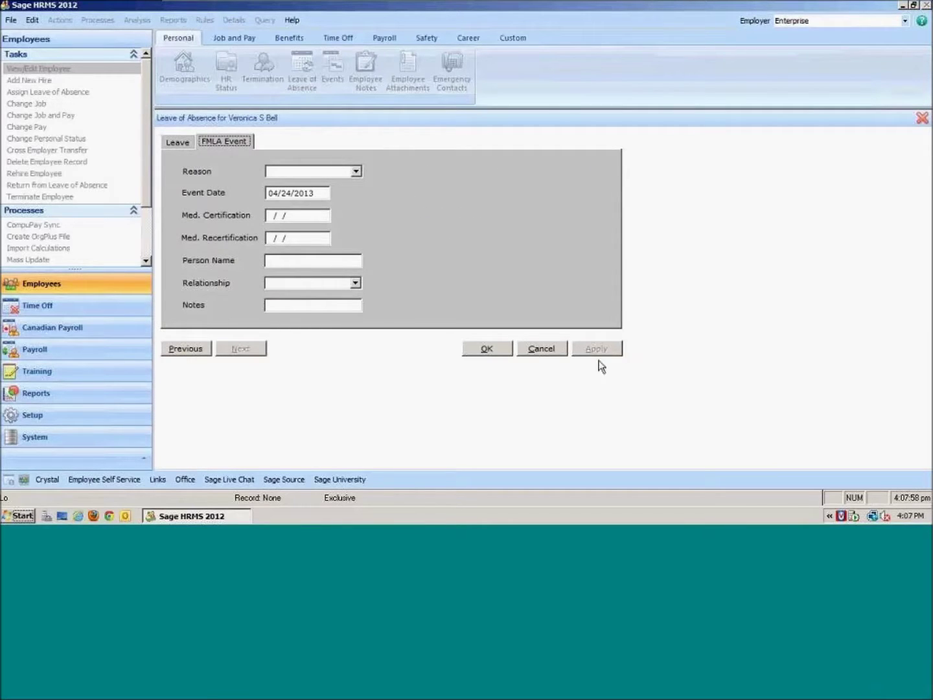
left_click(546, 348)
left_click(569, 298)
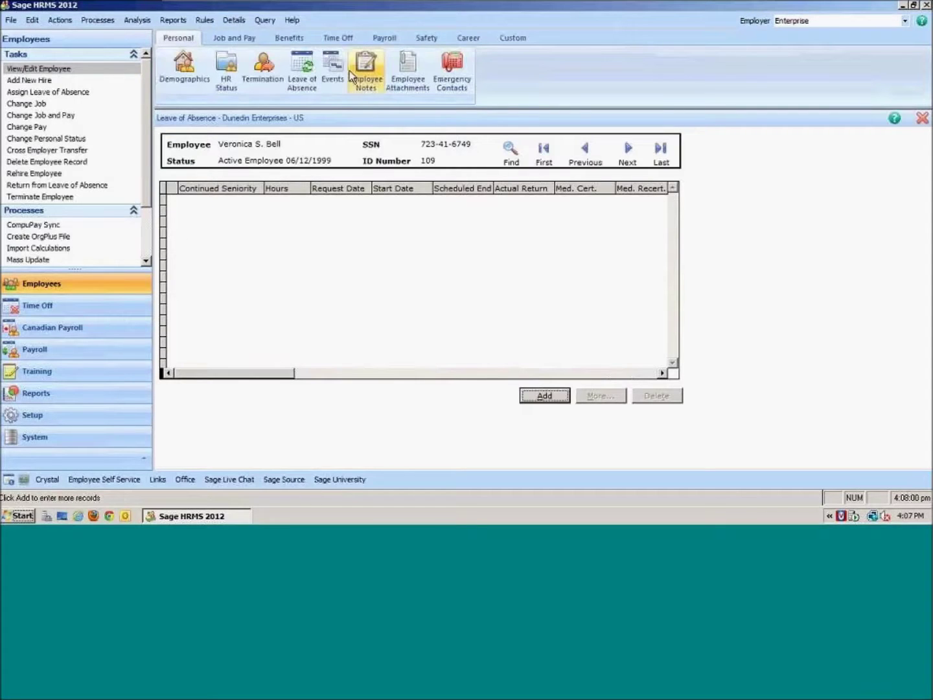
- In Events, select the PHR certification's 05/01/2007 Next Due date, then go to Employee Notes
left_click(341, 69)
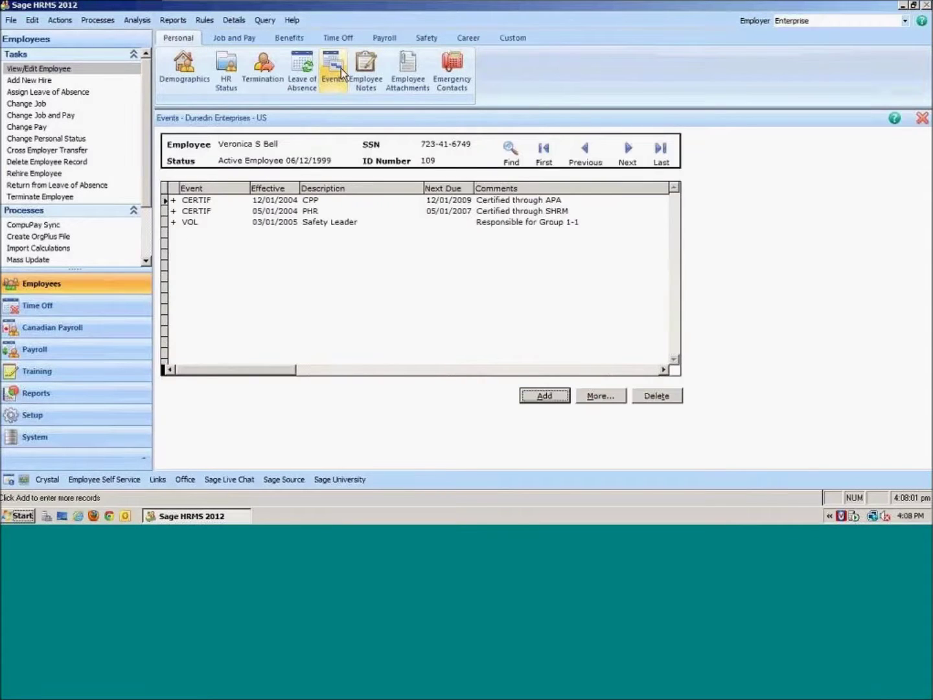
left_click(430, 211)
double_click(471, 212)
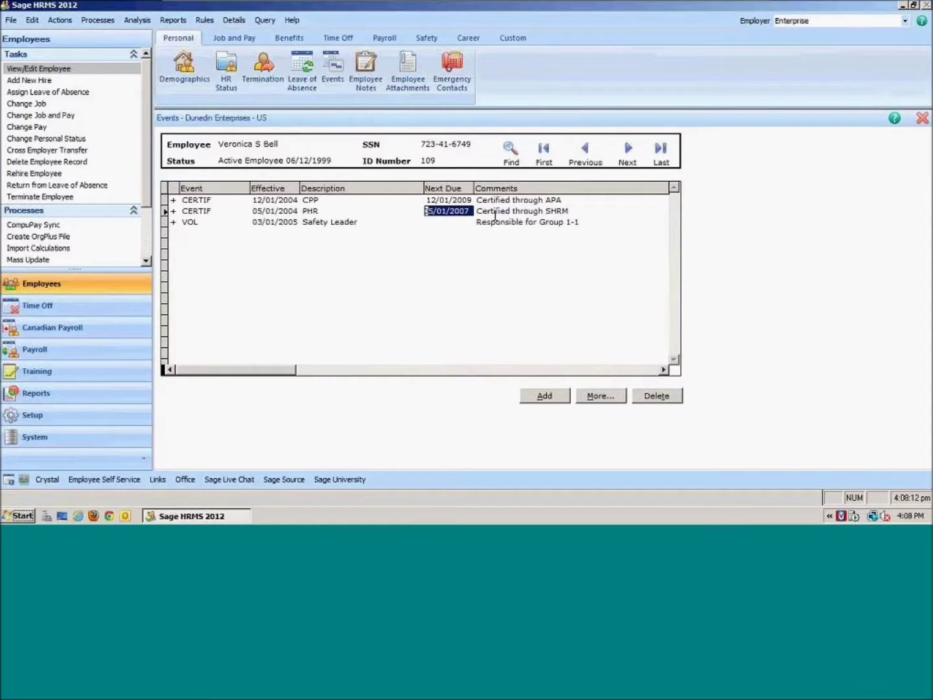
left_click(379, 61)
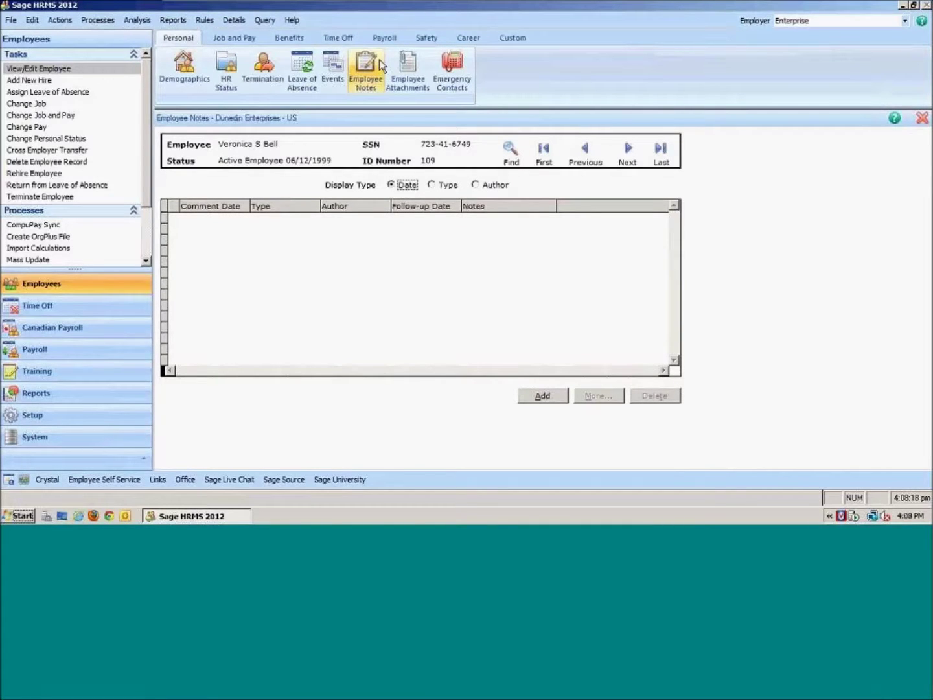
- Add a note to browse the Note Type list, cancel it, then go to Employee Attachments
left_click(542, 395)
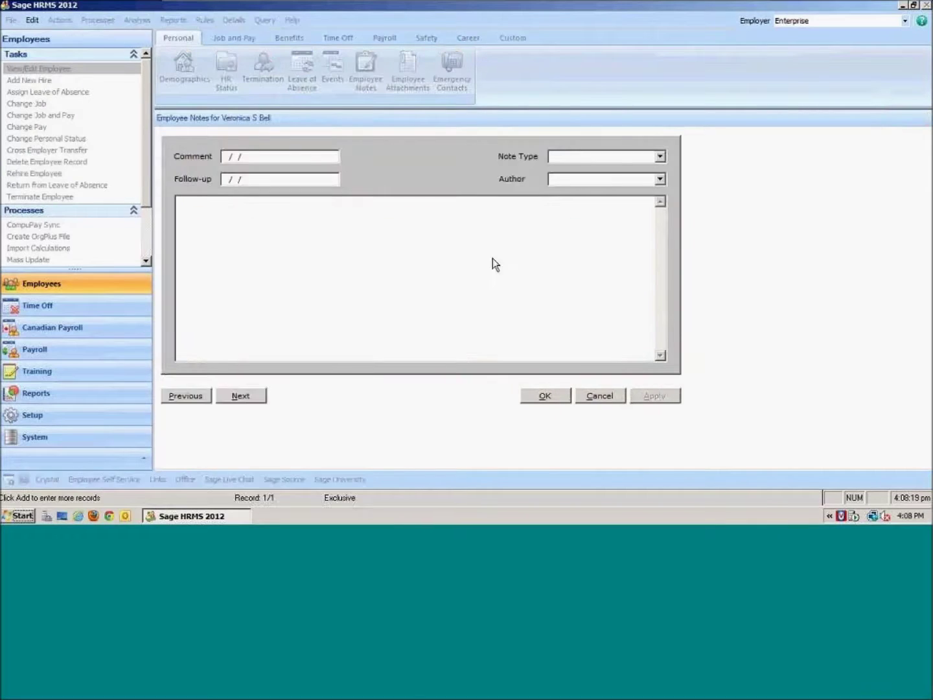
left_click(638, 161)
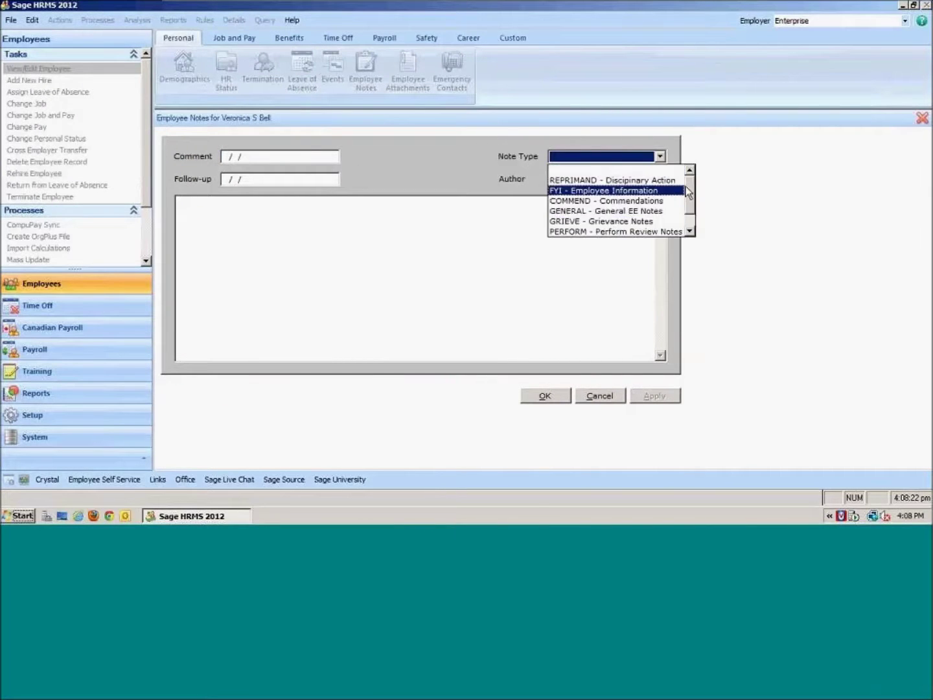
scroll(691, 196, "down", 1)
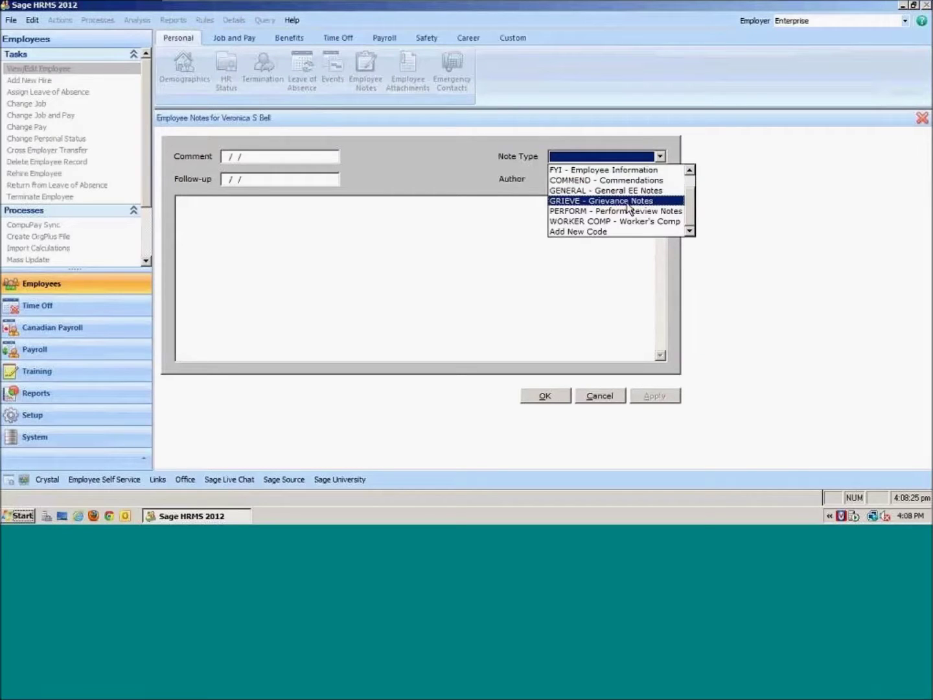
left_click(604, 397)
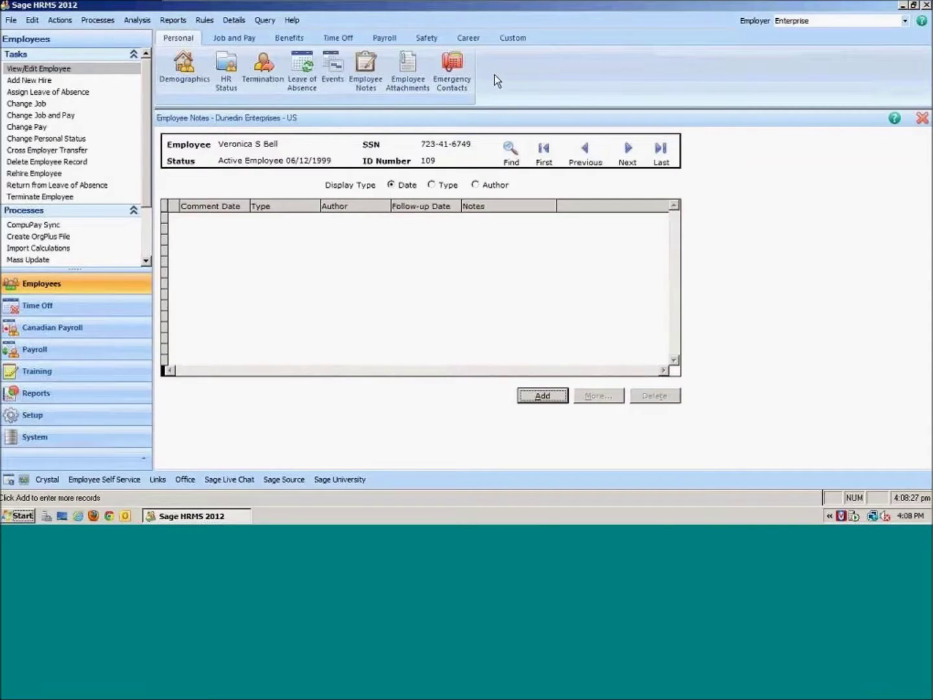
left_click(427, 64)
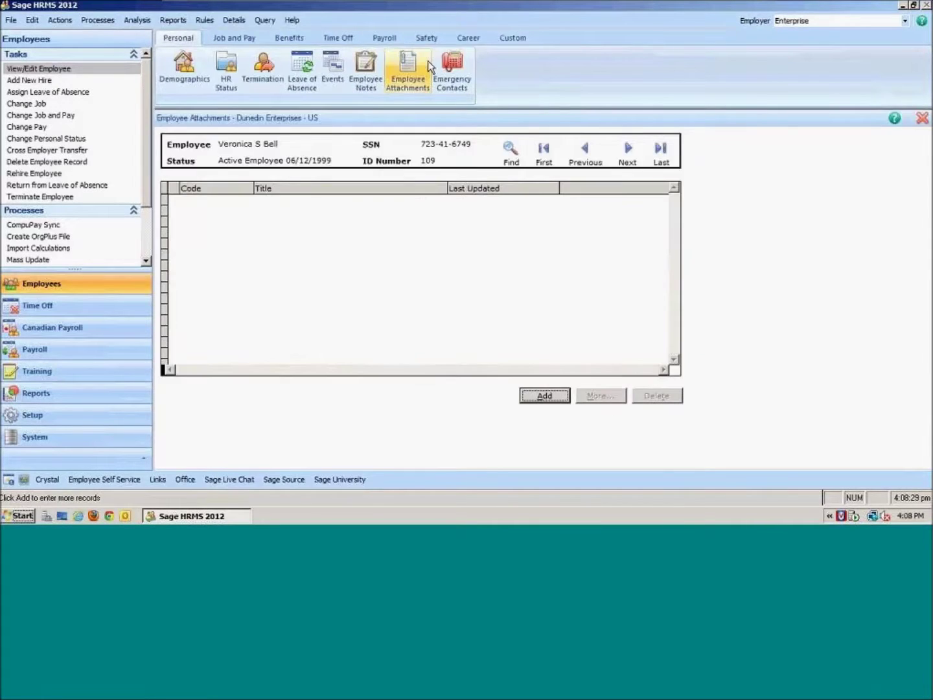
- Start an attachment coded RESUME, cancel the Insert Object dialog, then discard the draft unsaved
left_click(565, 399)
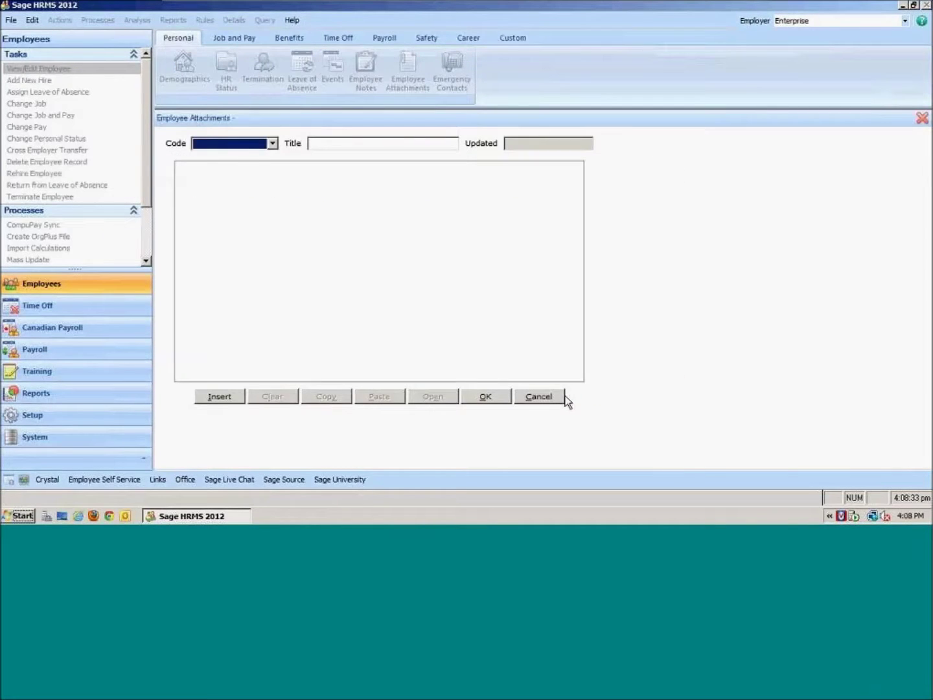
left_click(228, 143)
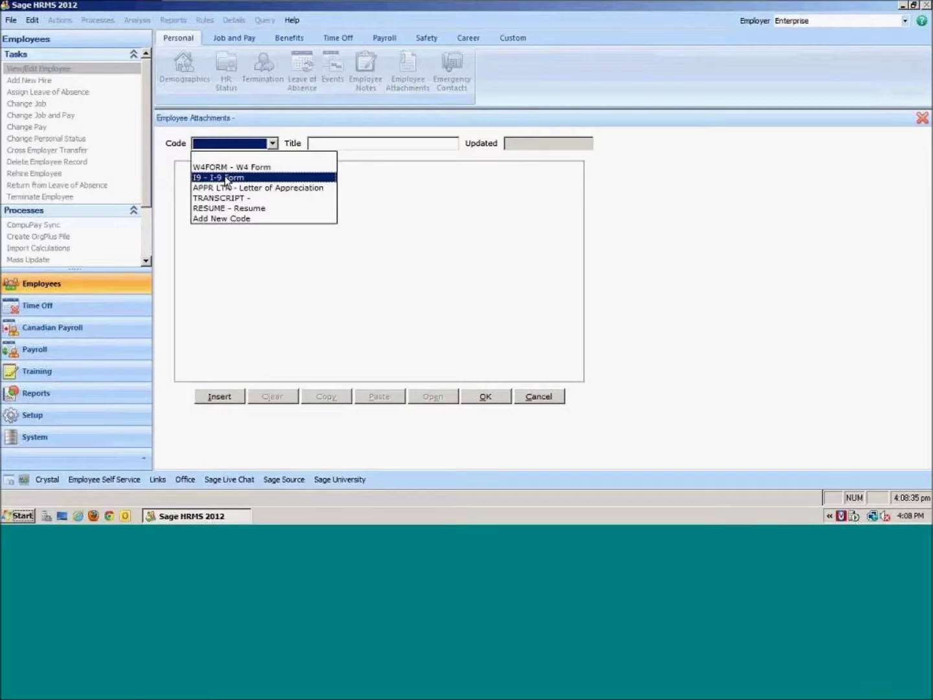
left_click(227, 208)
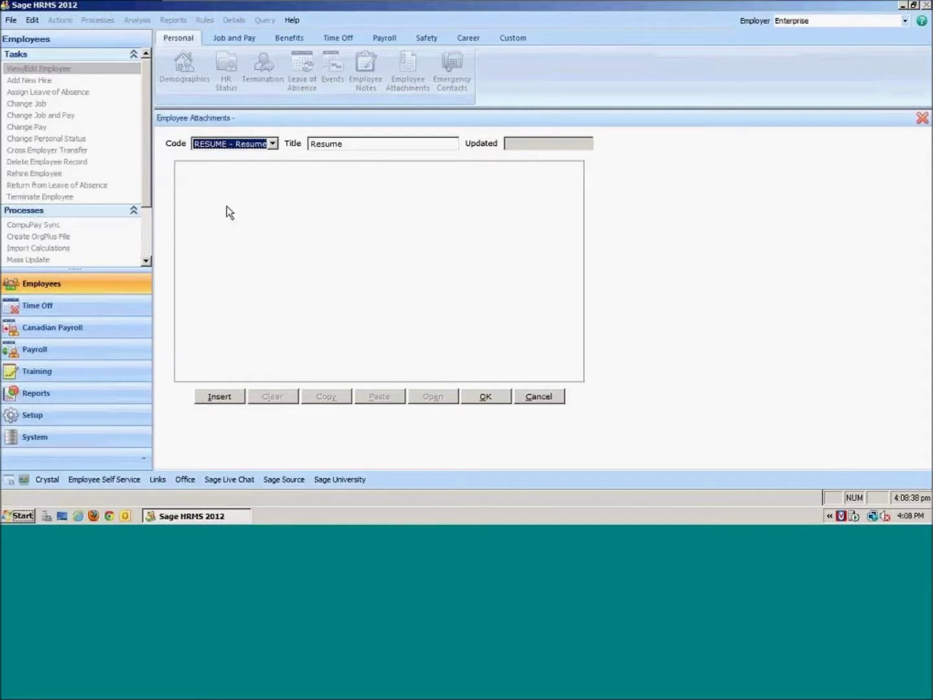
left_click(232, 398)
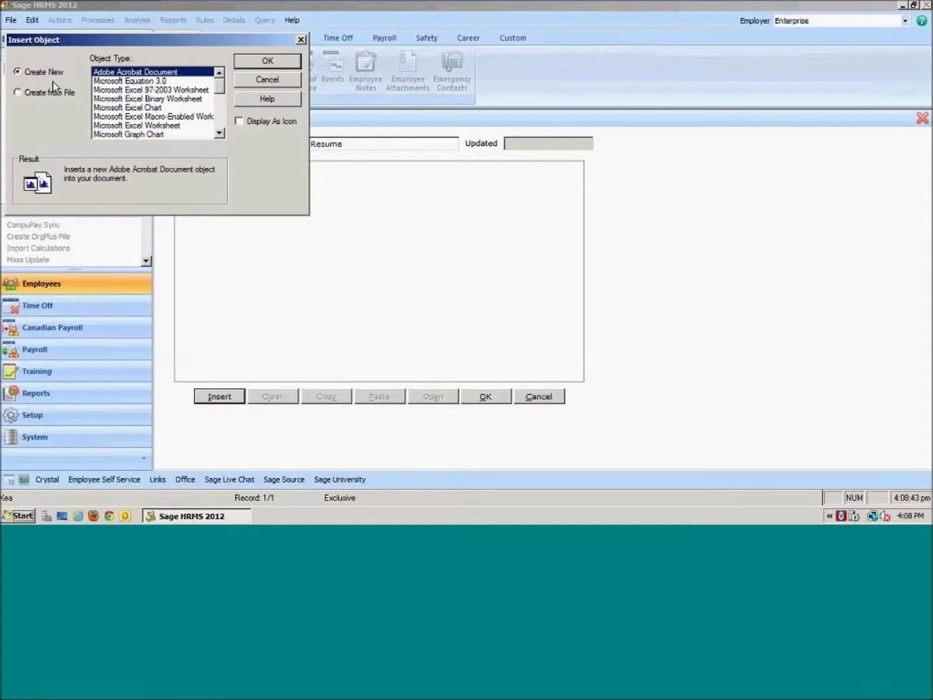
left_click(293, 79)
left_click(548, 397)
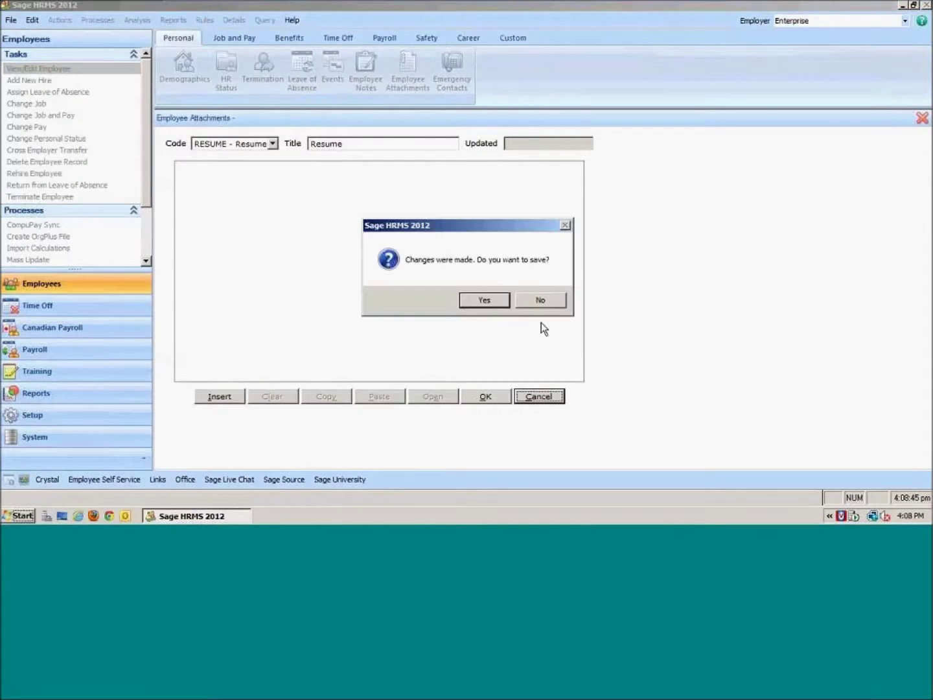
left_click(542, 300)
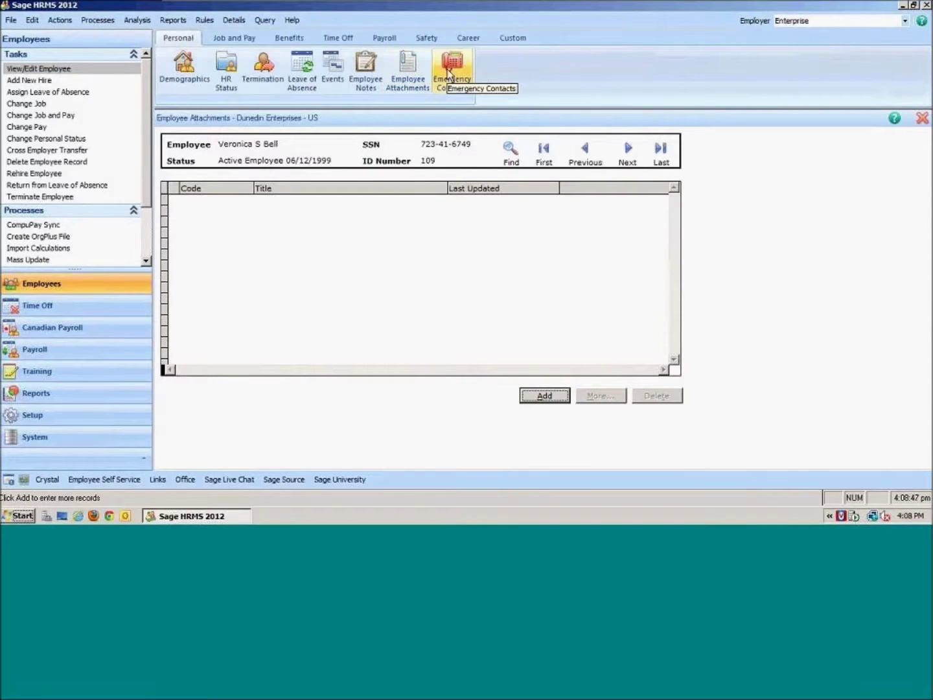
- View the Emergency Contacts page, then open Current Pay under the Job and Pay tab
left_click(469, 85)
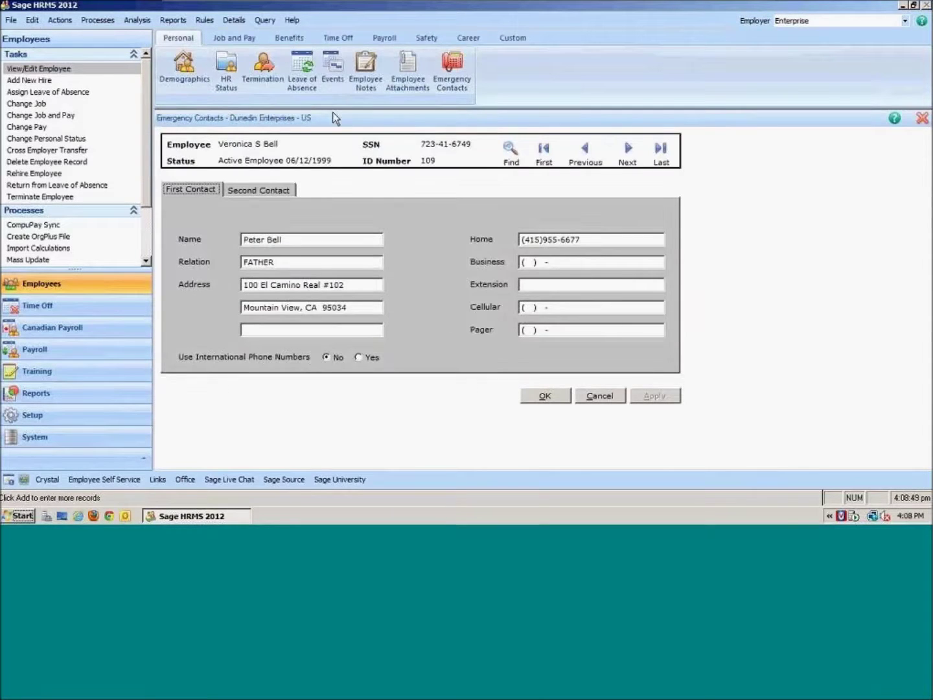
left_click(228, 38)
left_click(172, 70)
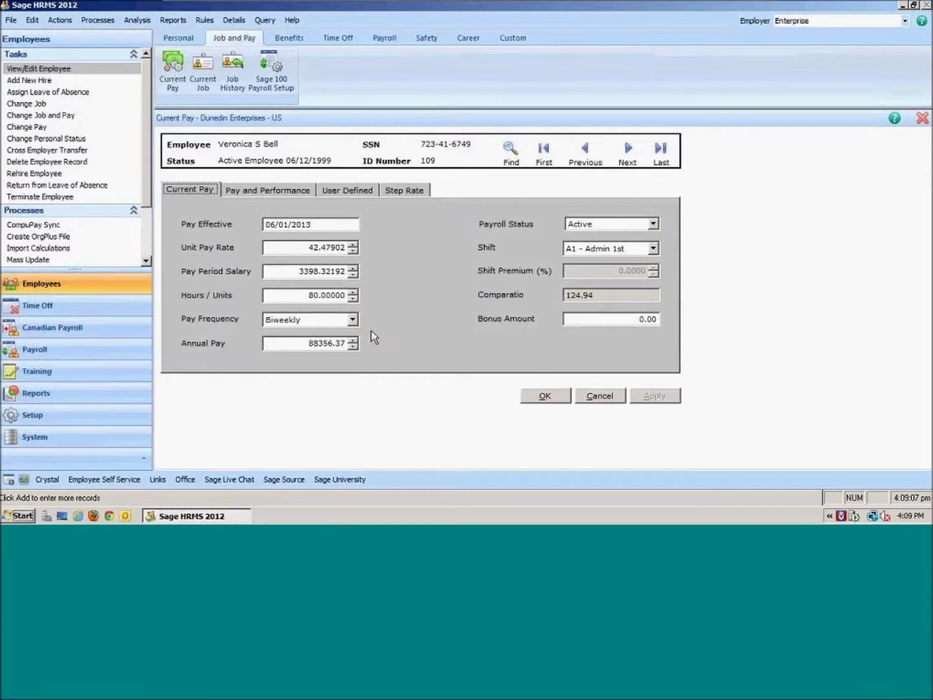
- Raise annual pay from 88356.37 to 88370.37, accept the salary grade warning, and save with job history
left_click(357, 341)
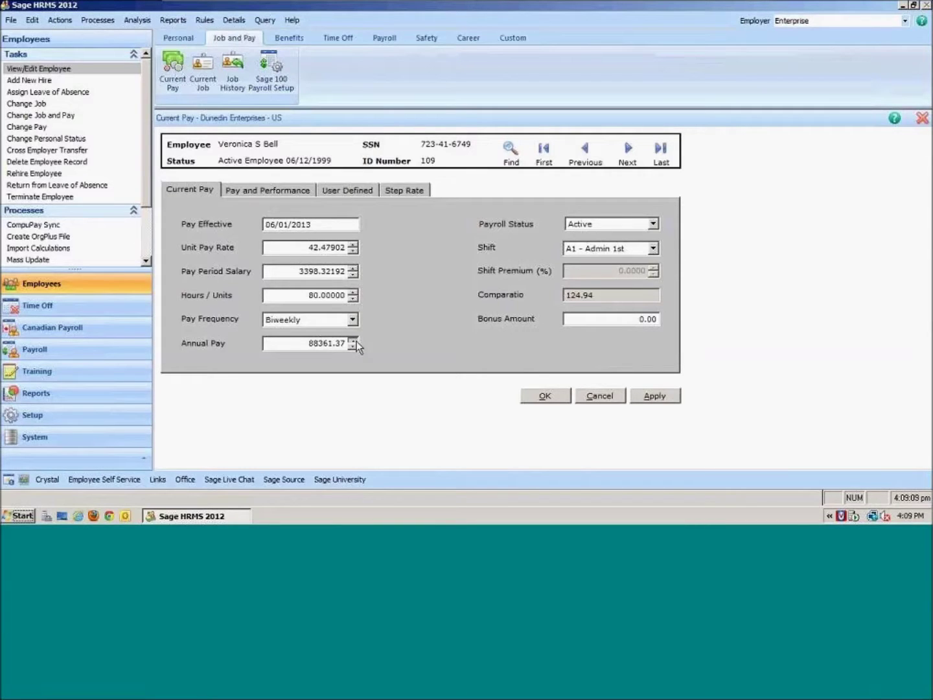
left_click(356, 341)
left_click(650, 397)
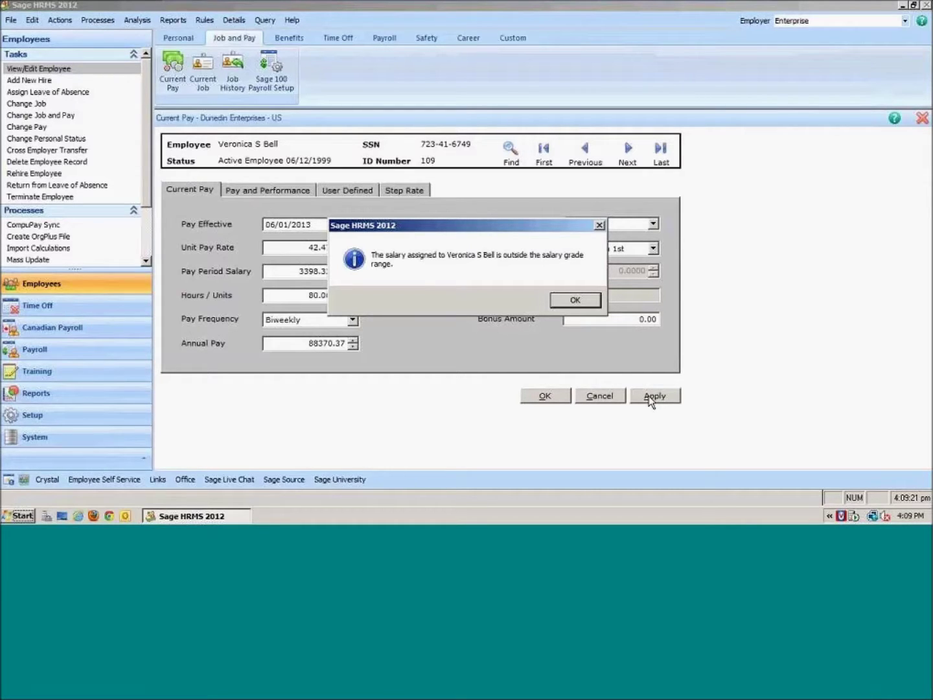
left_click(581, 302)
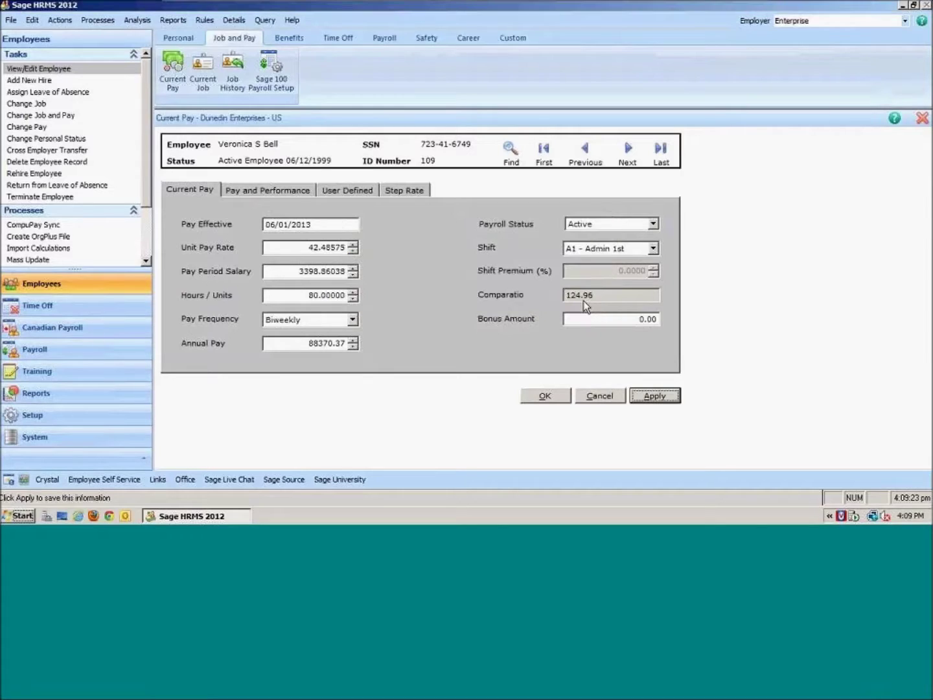
left_click(656, 397)
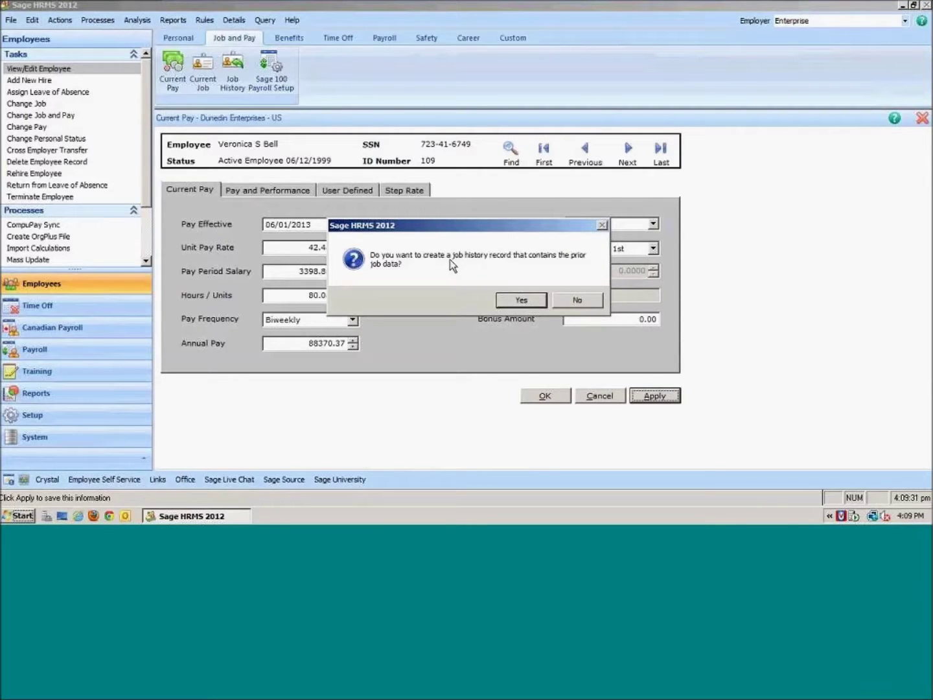
left_click(519, 304)
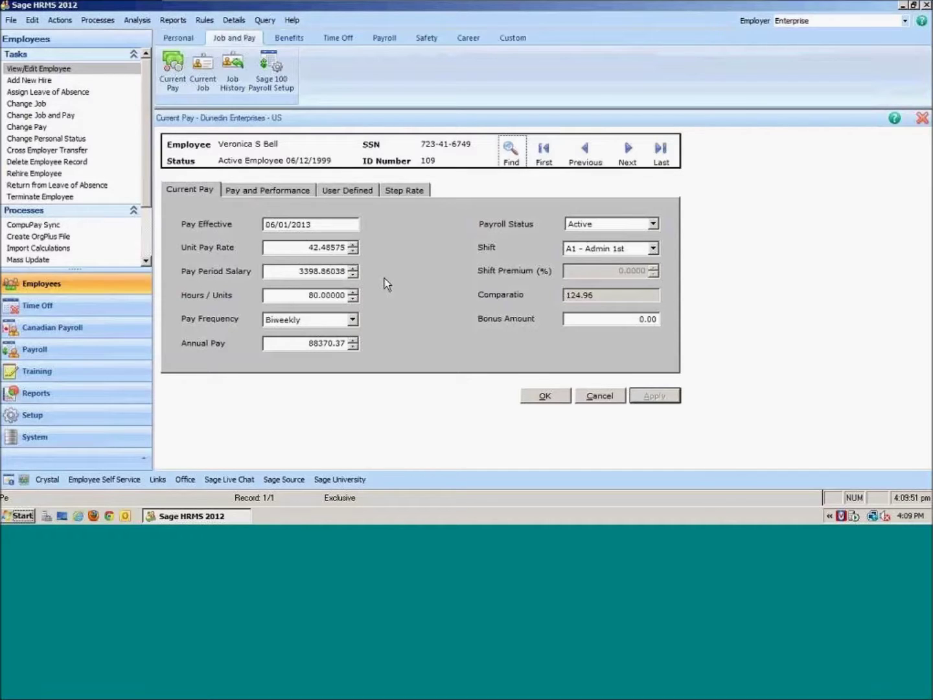
- View Current Job and its Organization tab's division, department and supervisor, then return to Job History
left_click(240, 67)
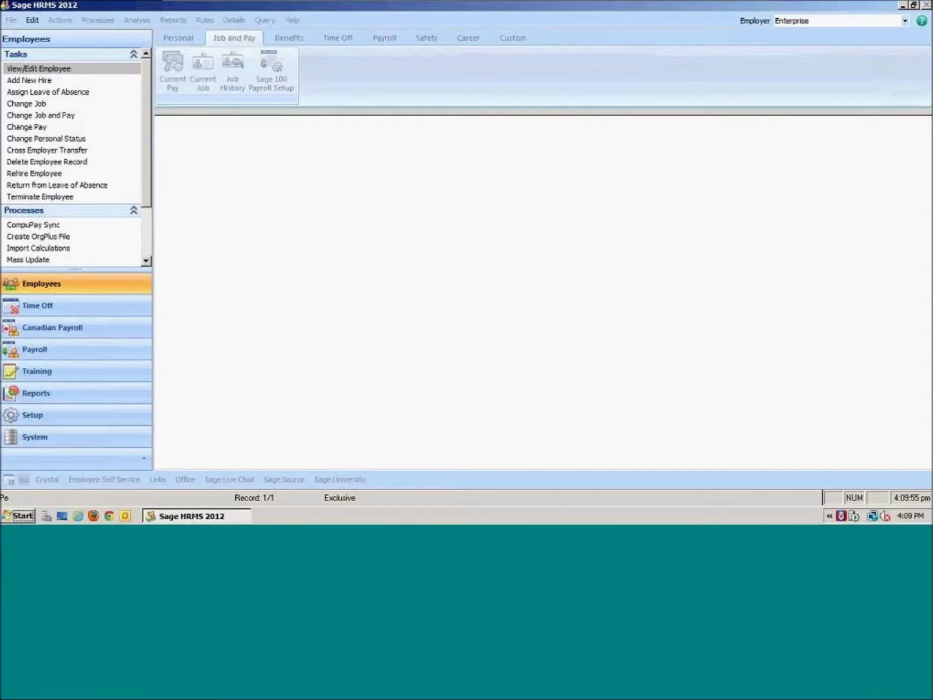
left_click(203, 68)
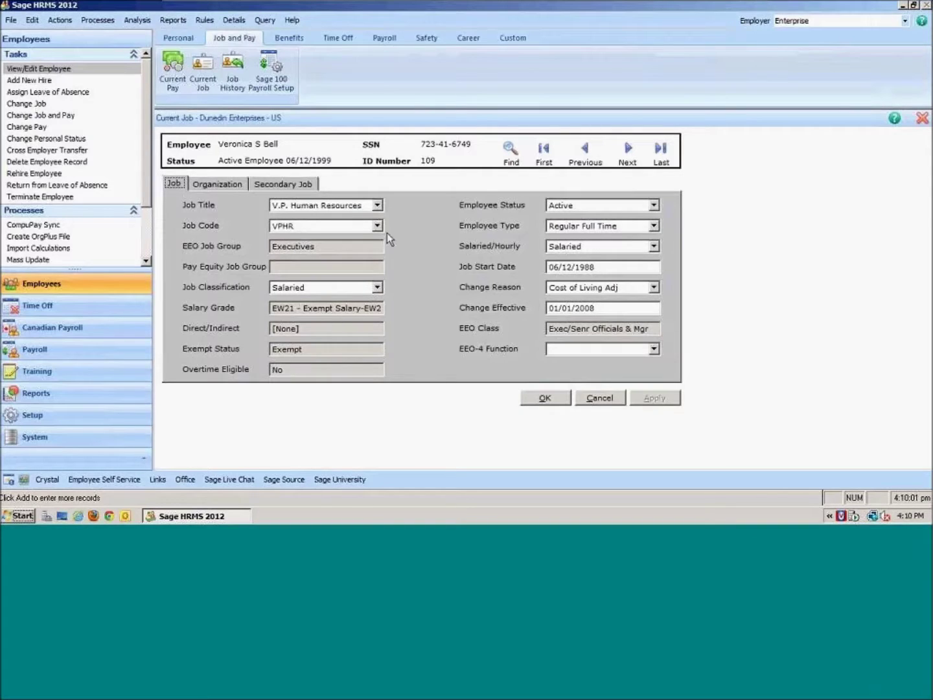
left_click(237, 183)
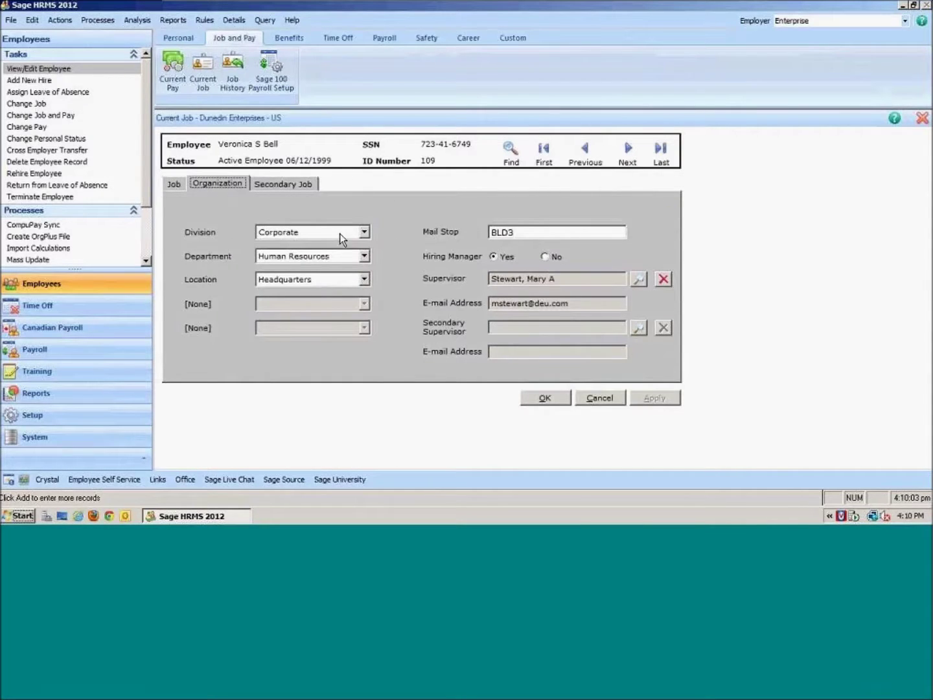
left_click(235, 73)
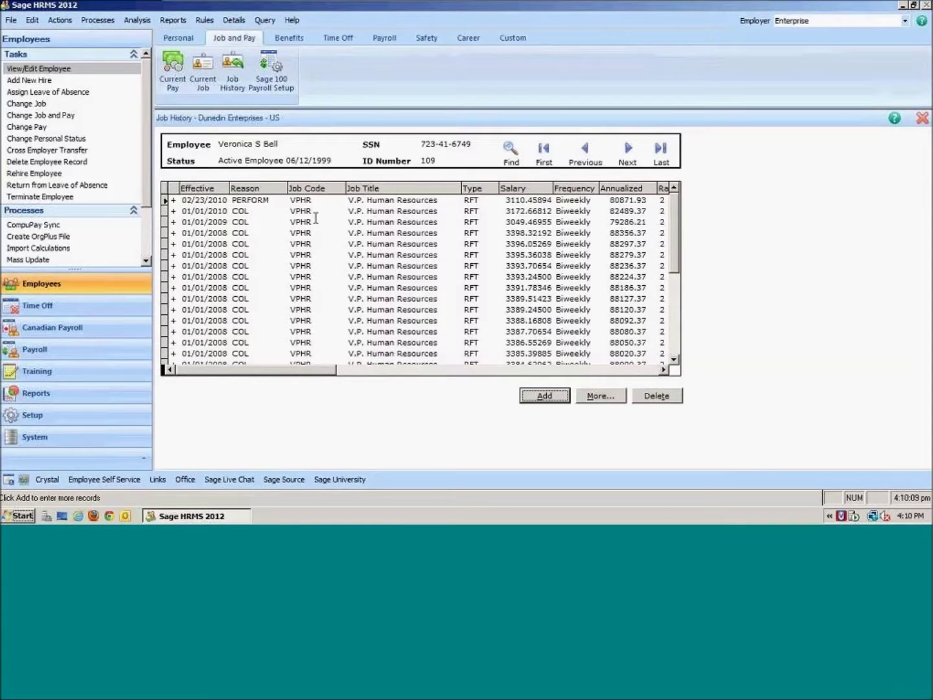
- Open the 02/23/2010 PERFORM record, view its Organization and Pay and Performance tabs, cancel, then open Benefits
left_click_drag(678, 248, 678, 277)
scroll(529, 344, "down", 7)
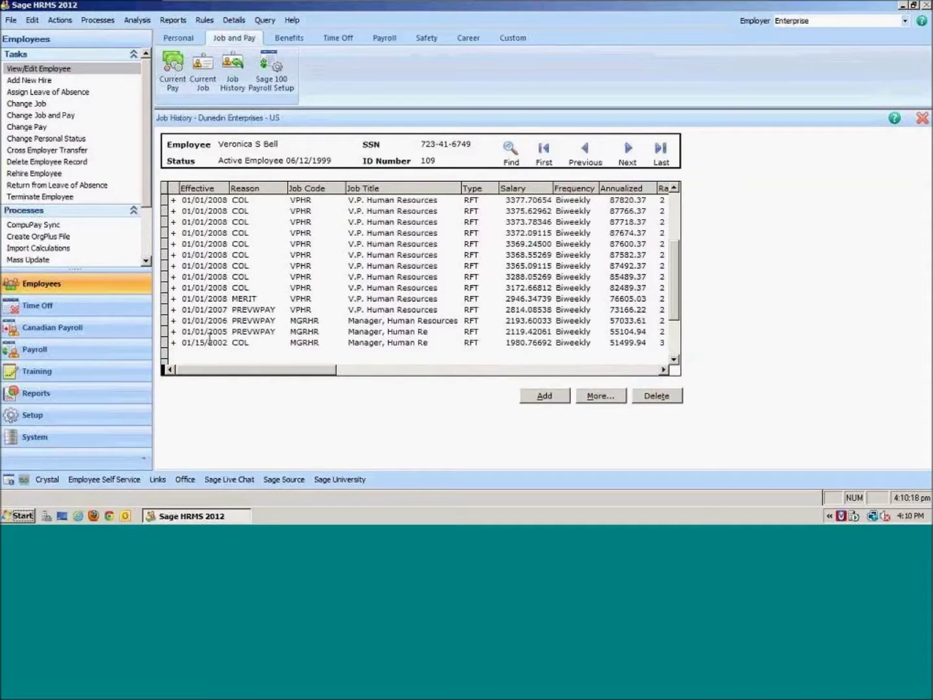
scroll(382, 350, "up", 6)
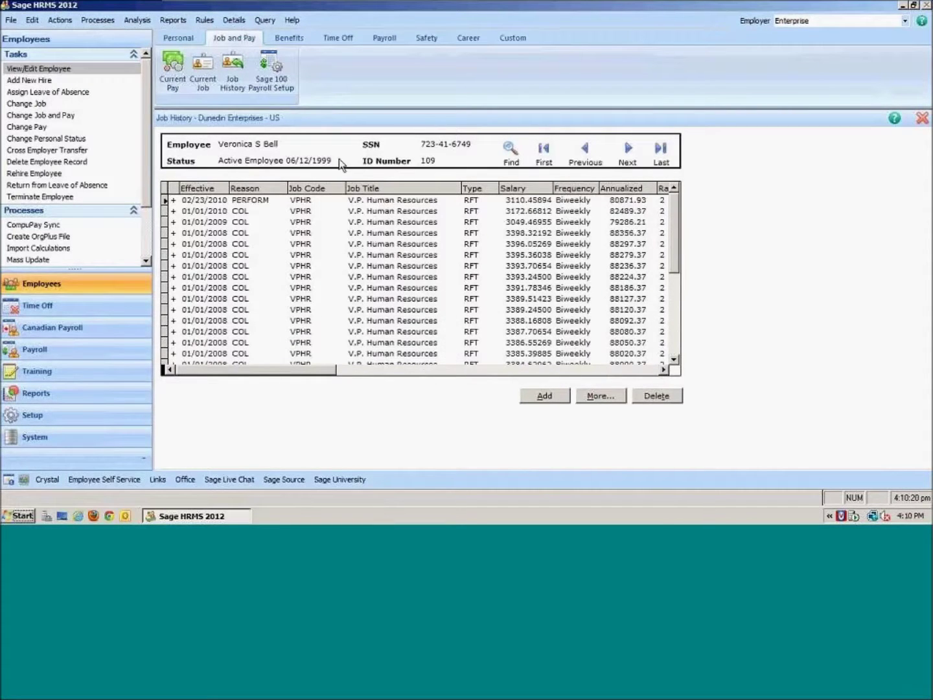
left_click(174, 203)
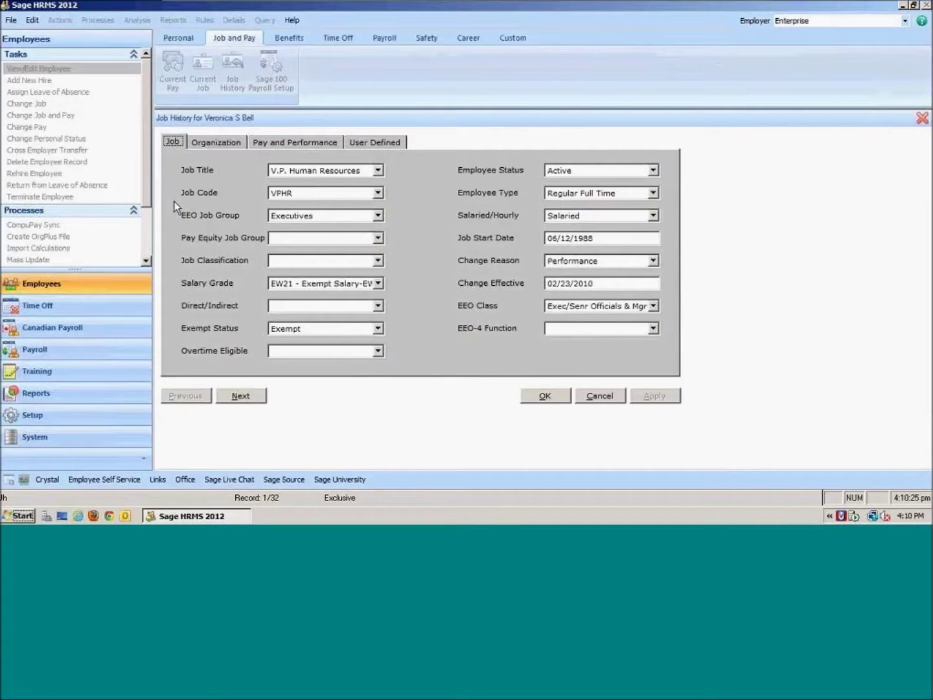
left_click(216, 142)
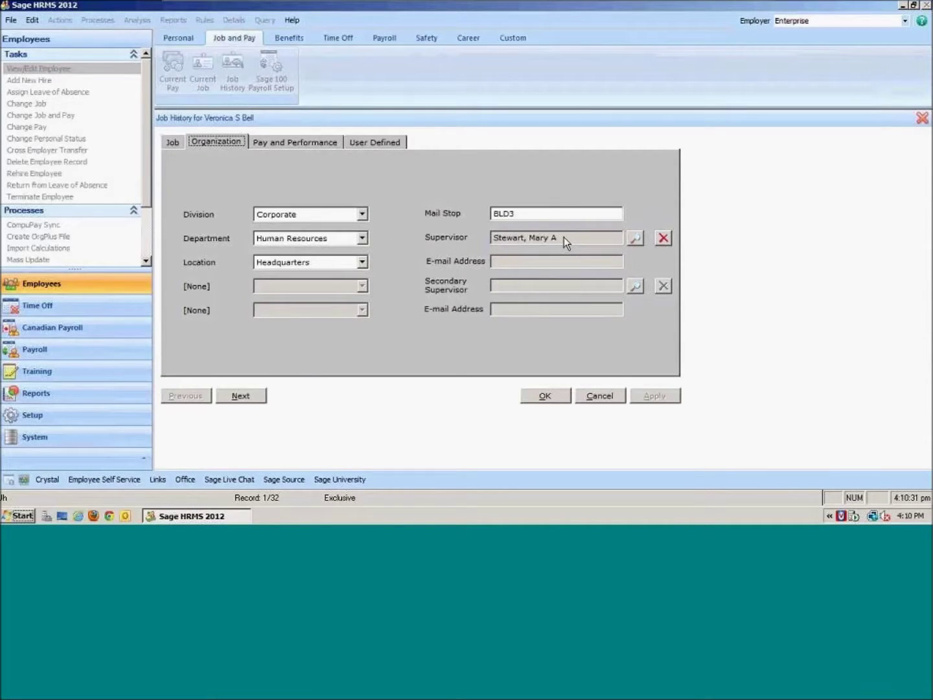
left_click(300, 137)
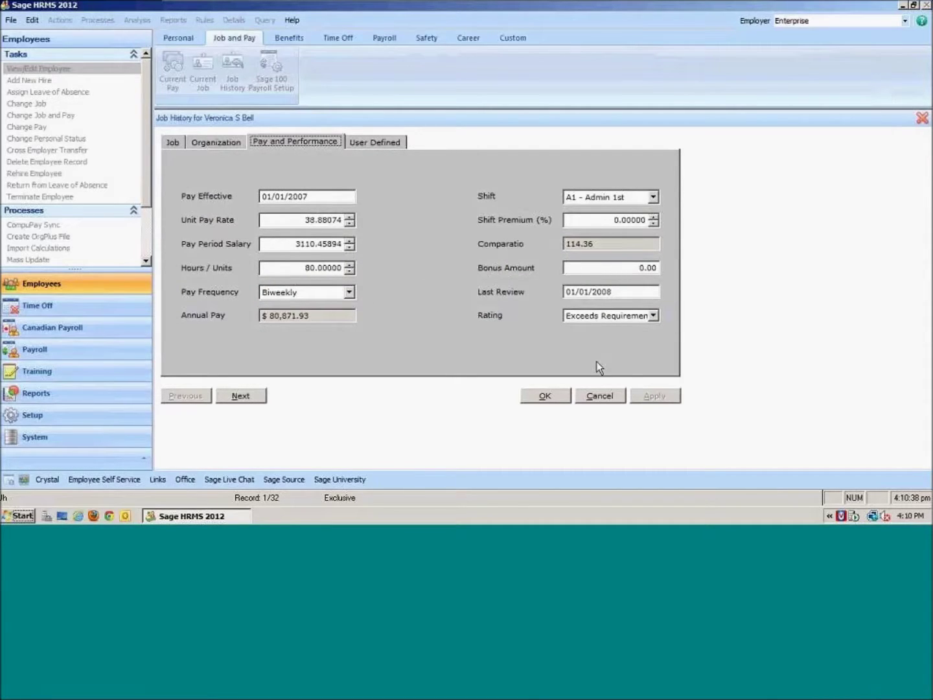
left_click(595, 395)
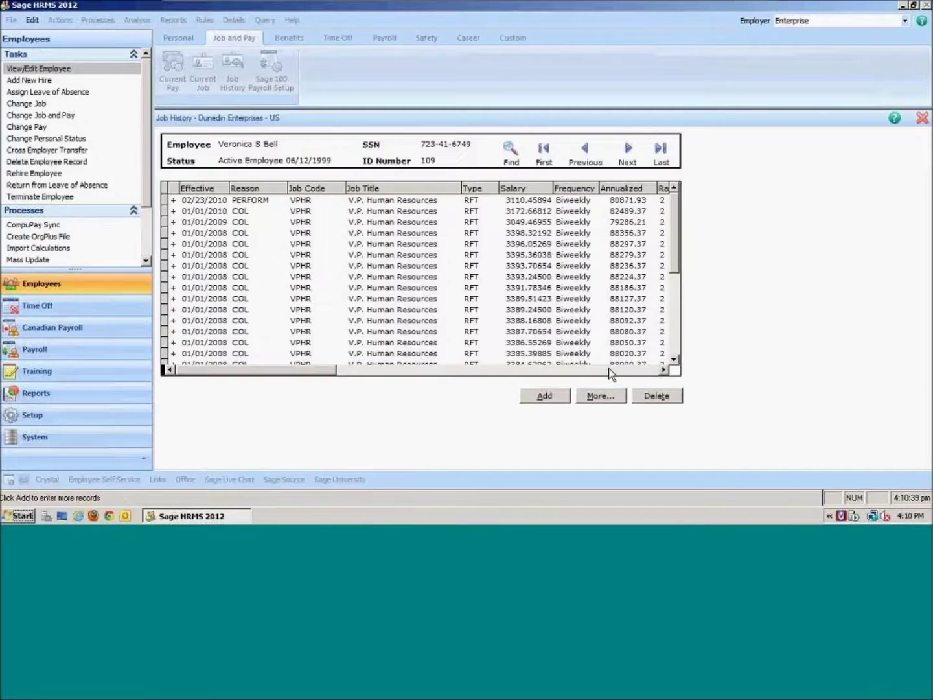
left_click(289, 37)
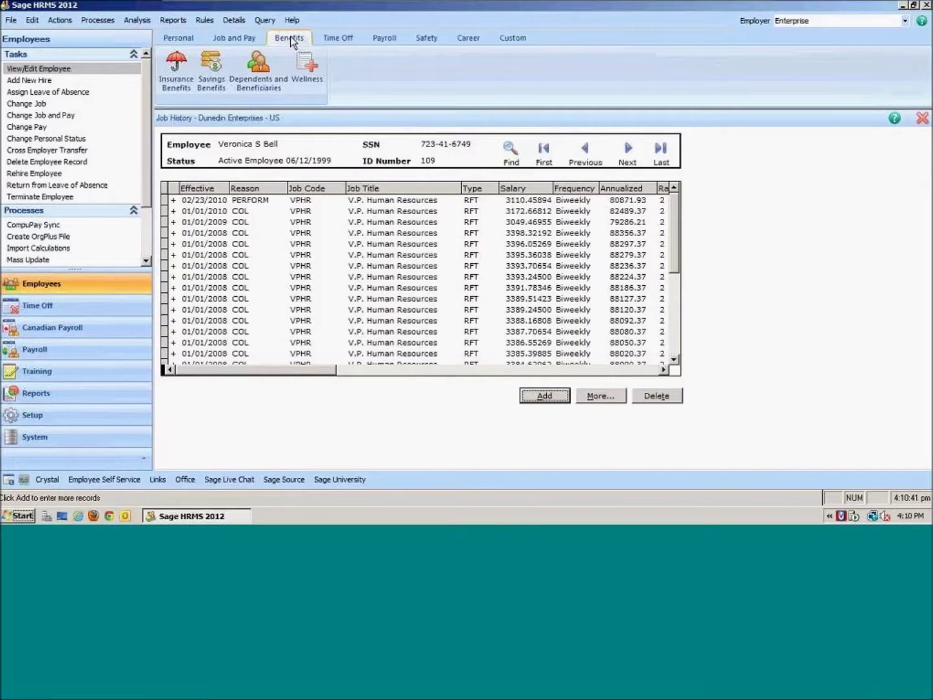
- Filter Insurance Benefits to current plans only, view Savings Benefits, then open Dependents and Beneficiaries
left_click(193, 65)
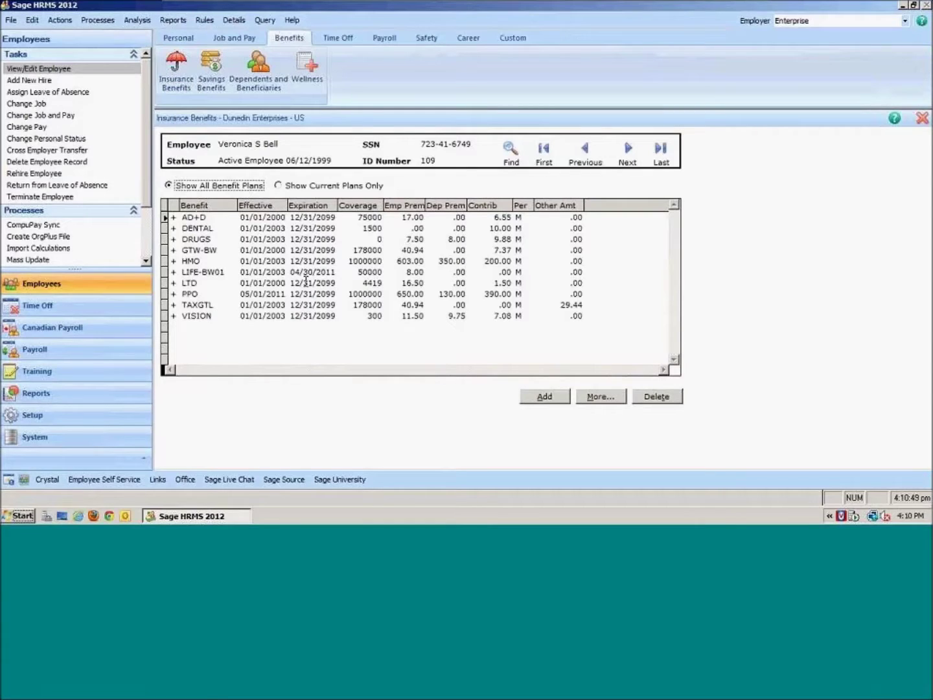
left_click(331, 272)
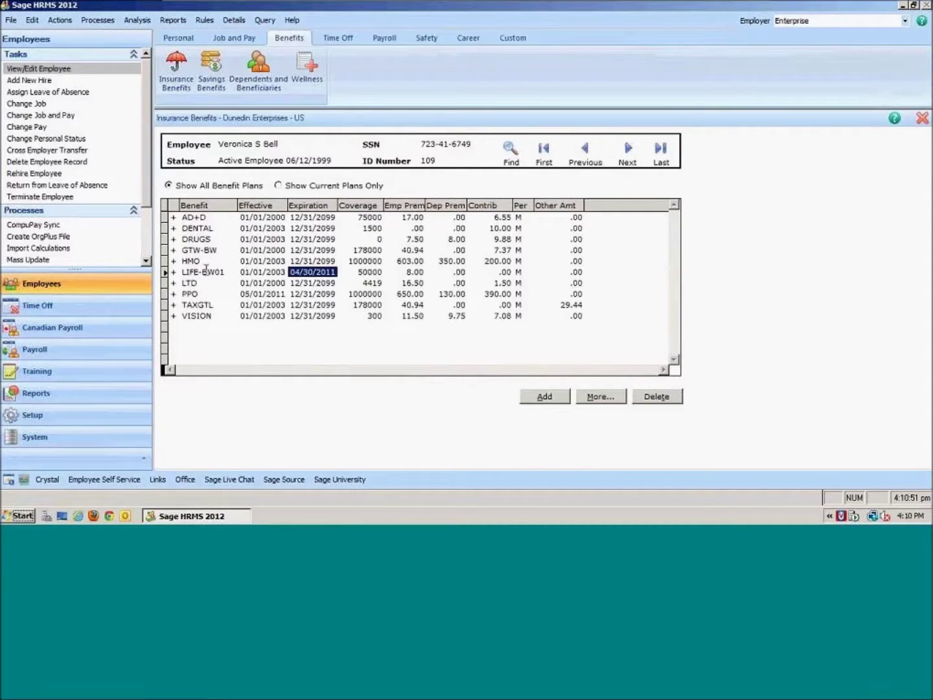
left_click(285, 187)
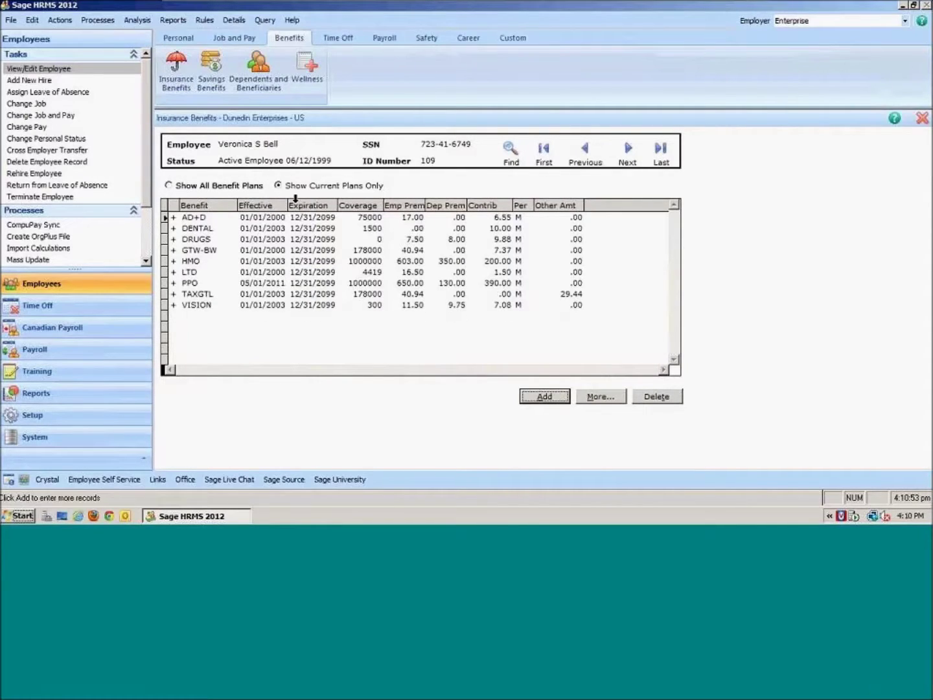
left_click(214, 85)
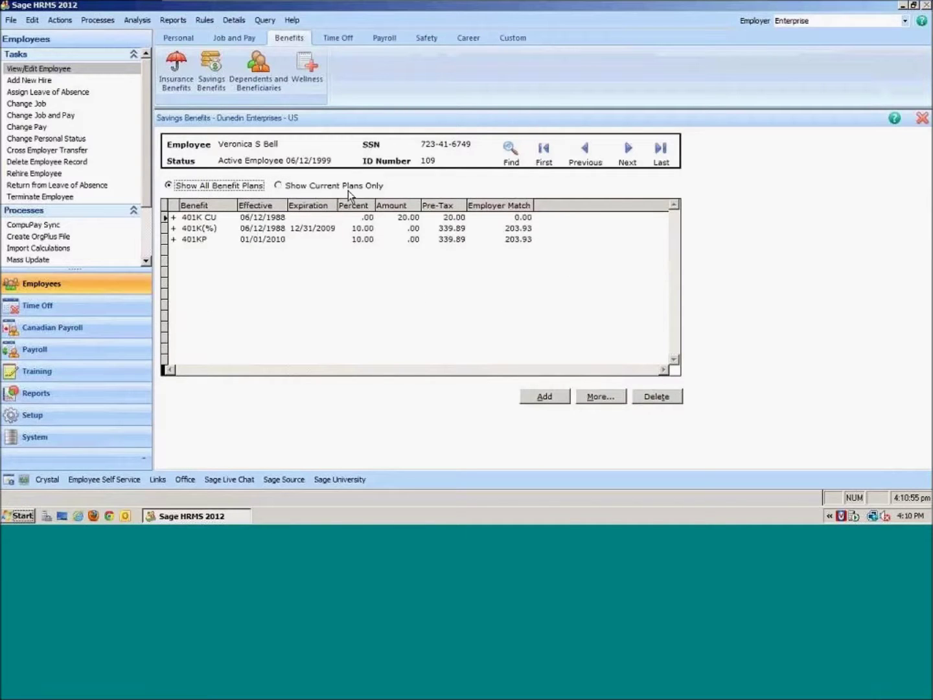
left_click(242, 68)
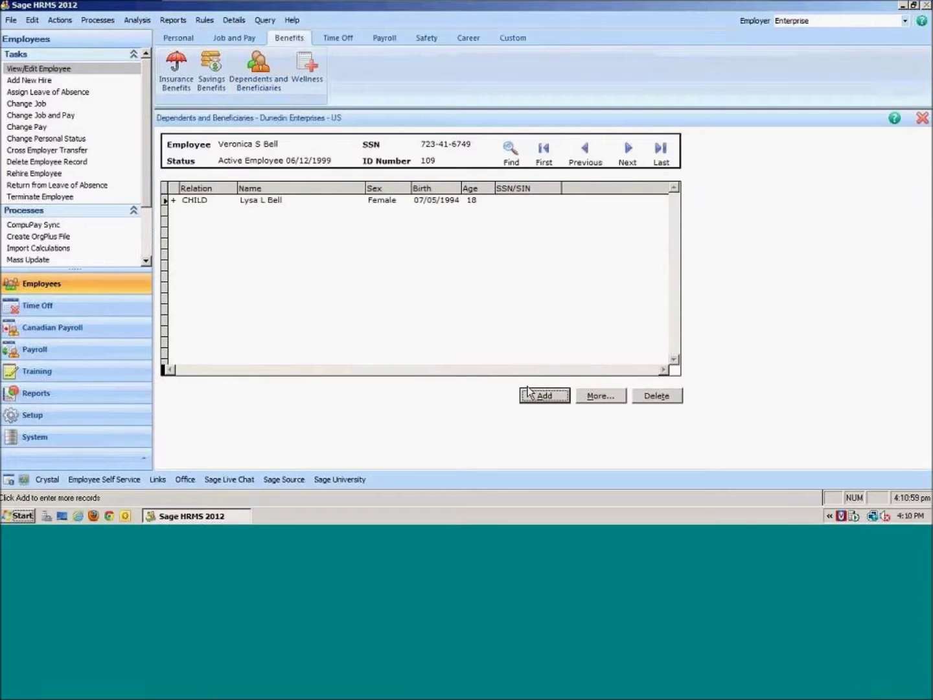
- Check which benefit enrollments cover the CHILD dependent, then close the dependent details without changes
double_click(171, 200)
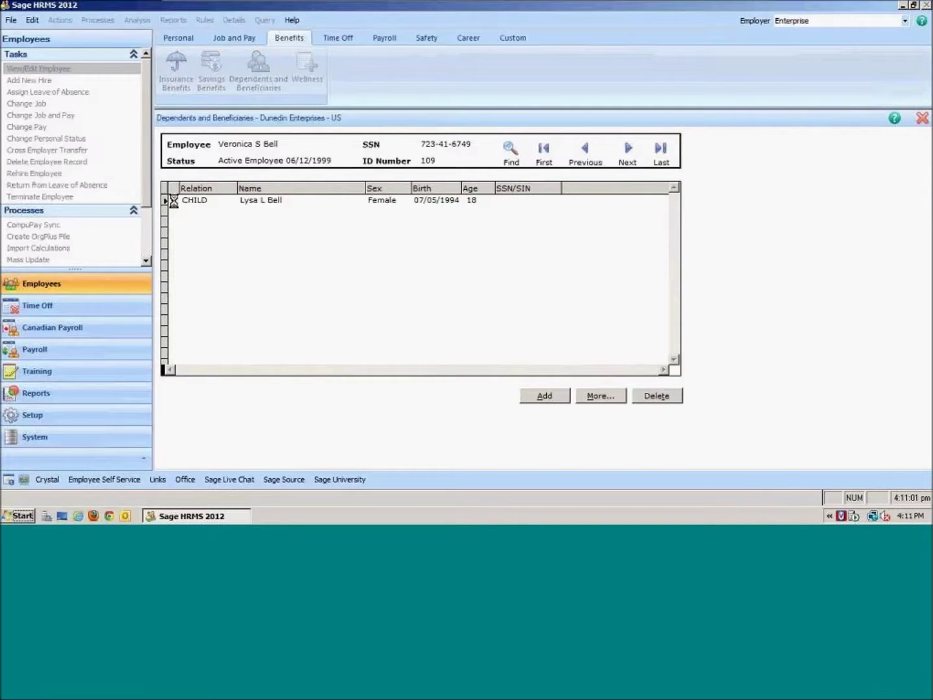
left_click(338, 150)
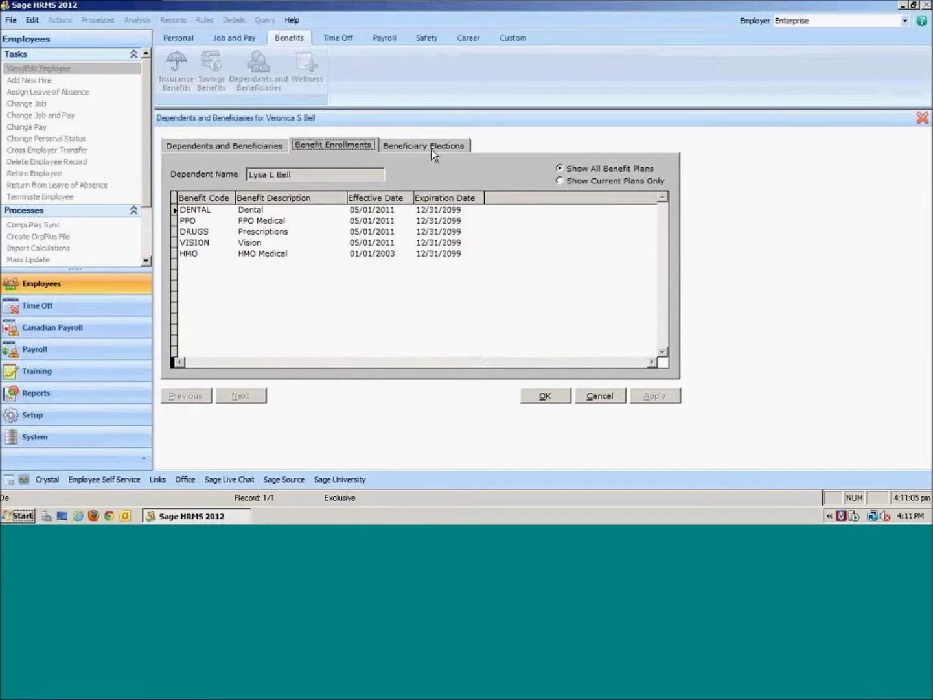
left_click(593, 395)
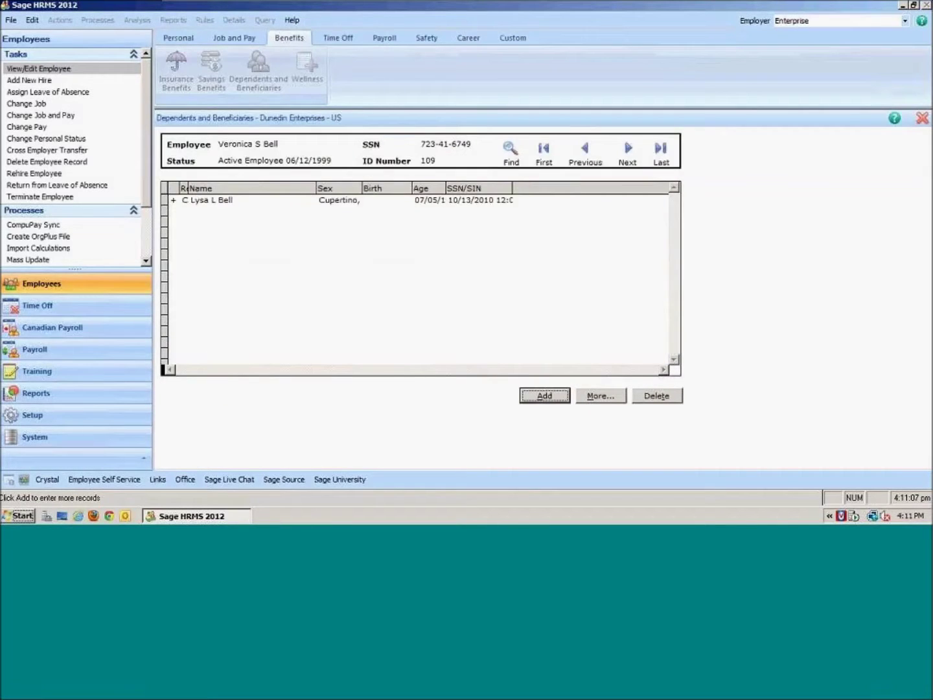
- Review the employee's Wellness drug test results, then open their Time Off Absence Transactions
left_click(313, 80)
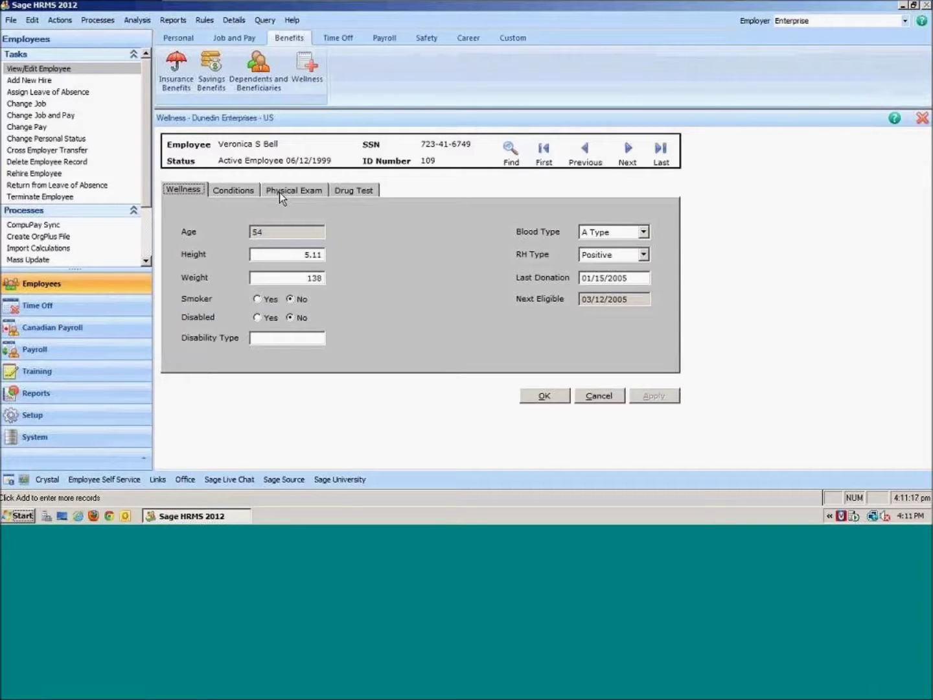
left_click(358, 193)
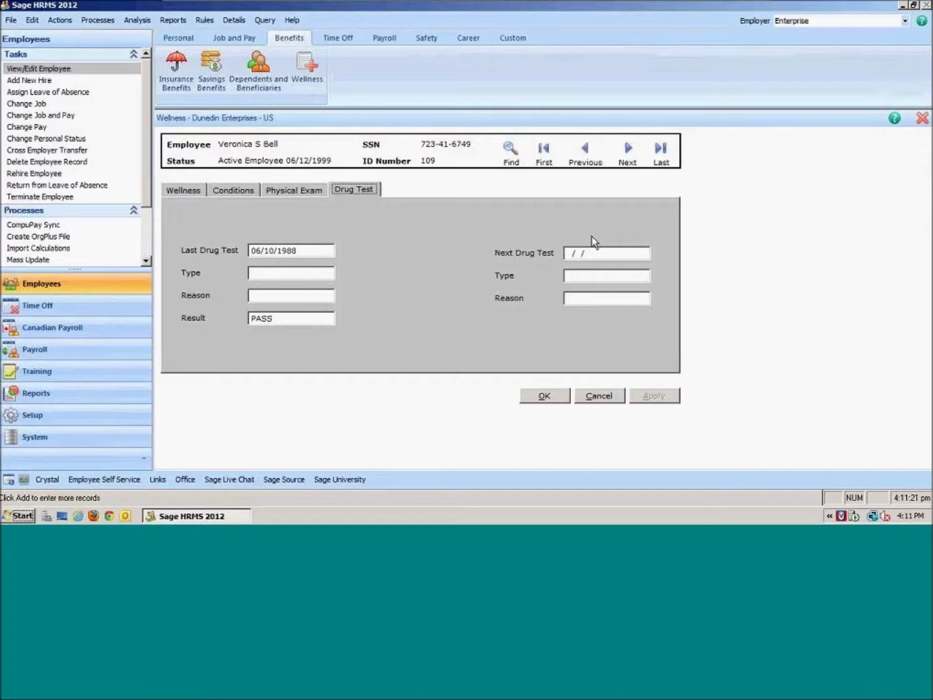
left_click(341, 41)
left_click(182, 74)
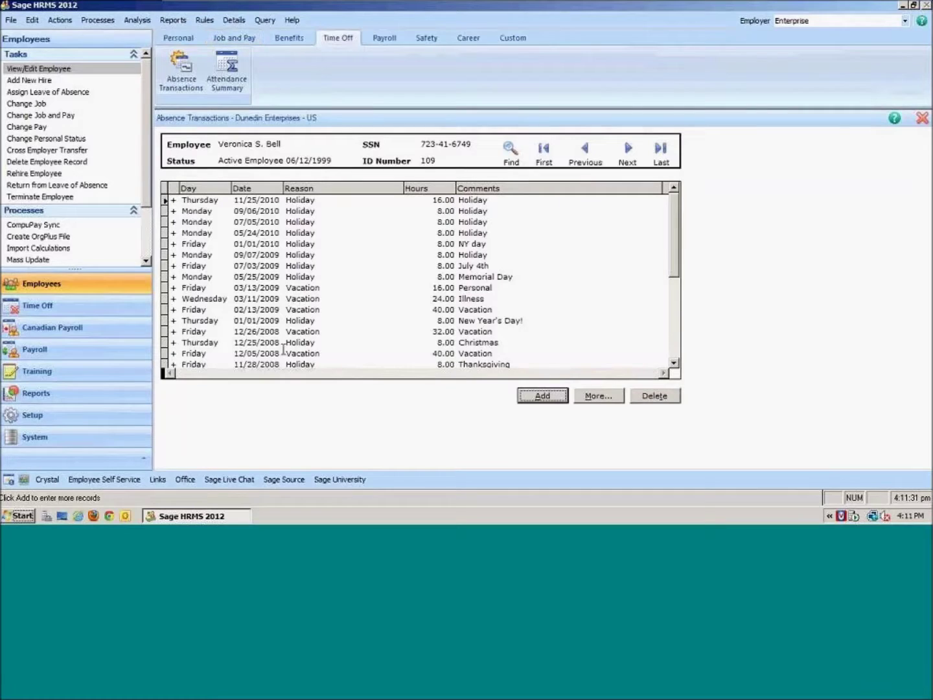
- Show the Attendance Summary (Holiday 72.00, Vacation 70.00, Illness 160.00 hours) and bring up Payroll options
left_click(246, 97)
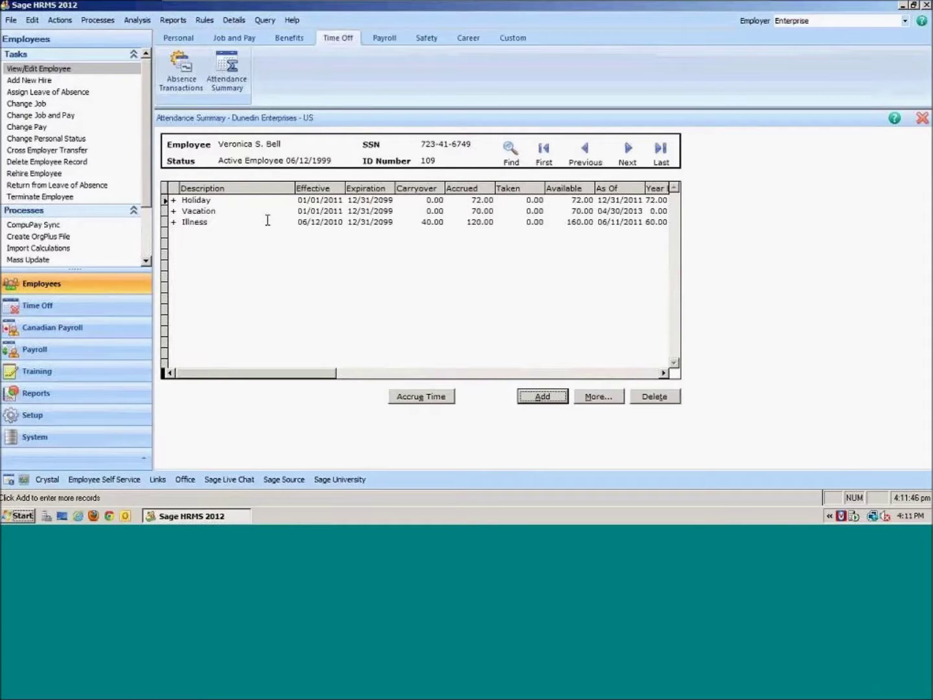
left_click(385, 40)
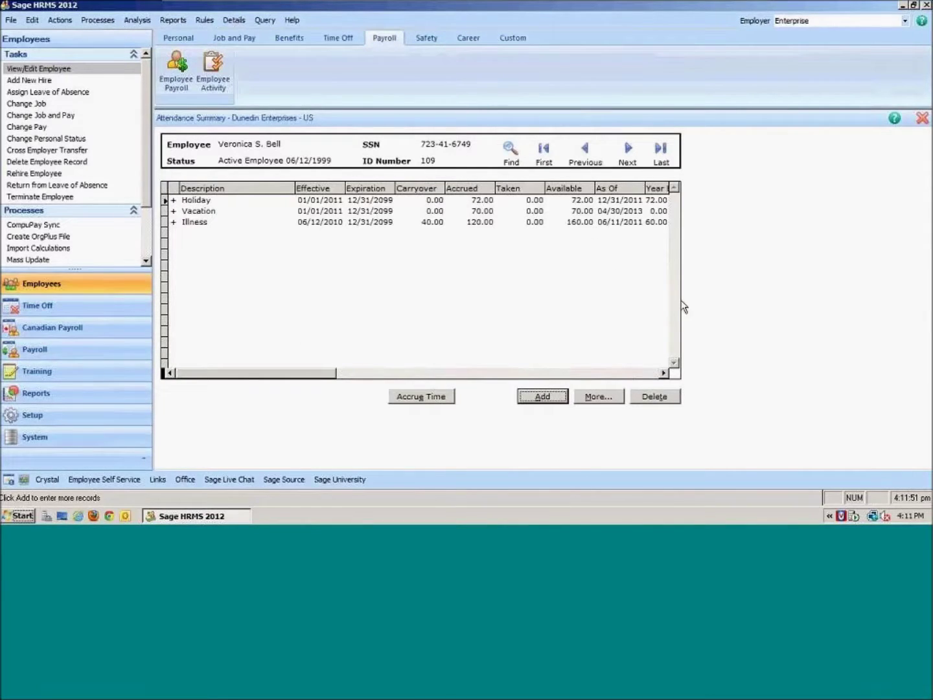
- From the Safety tab's OSHA view, add a new OSHA incident, case 20, for the employee
left_click(434, 43)
left_click(174, 67)
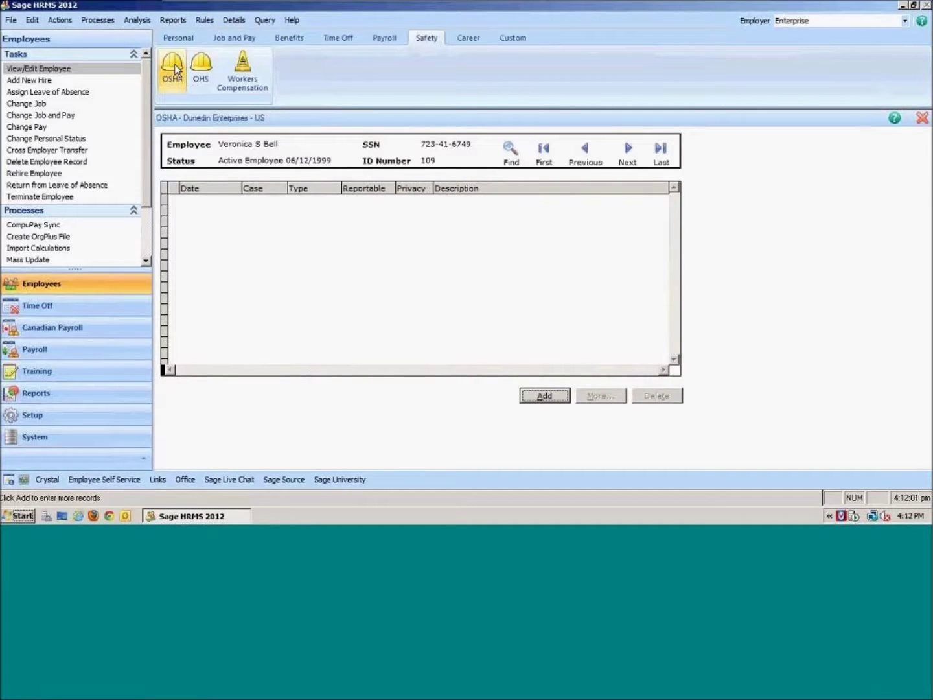
left_click(542, 397)
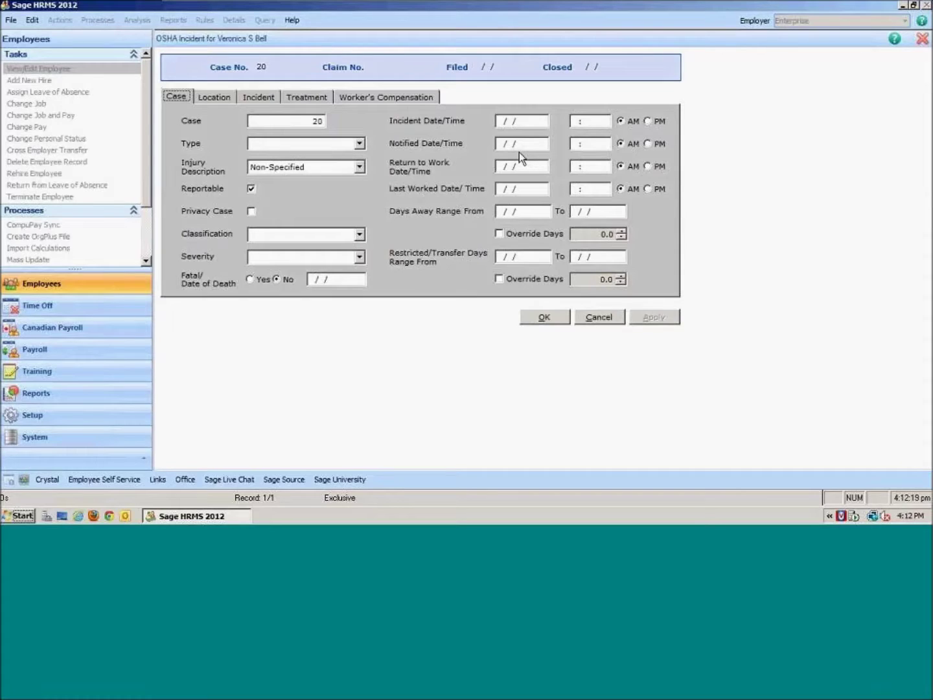
- Look through the incident's Location, Incident, Treatment and Worker's Compensation tabs, then cancel it unsaved
left_click(229, 97)
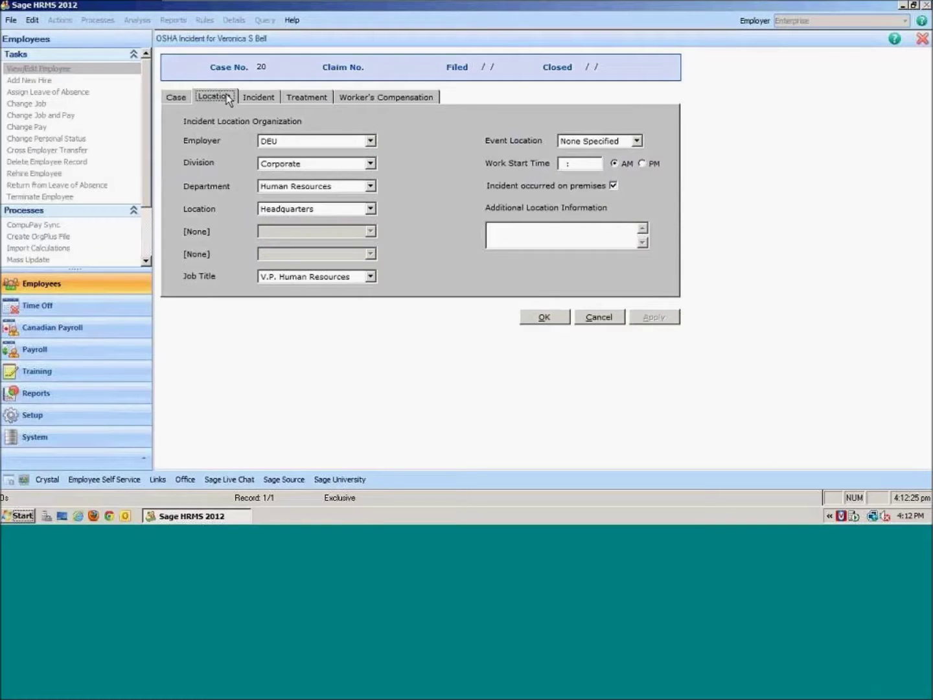
left_click(248, 98)
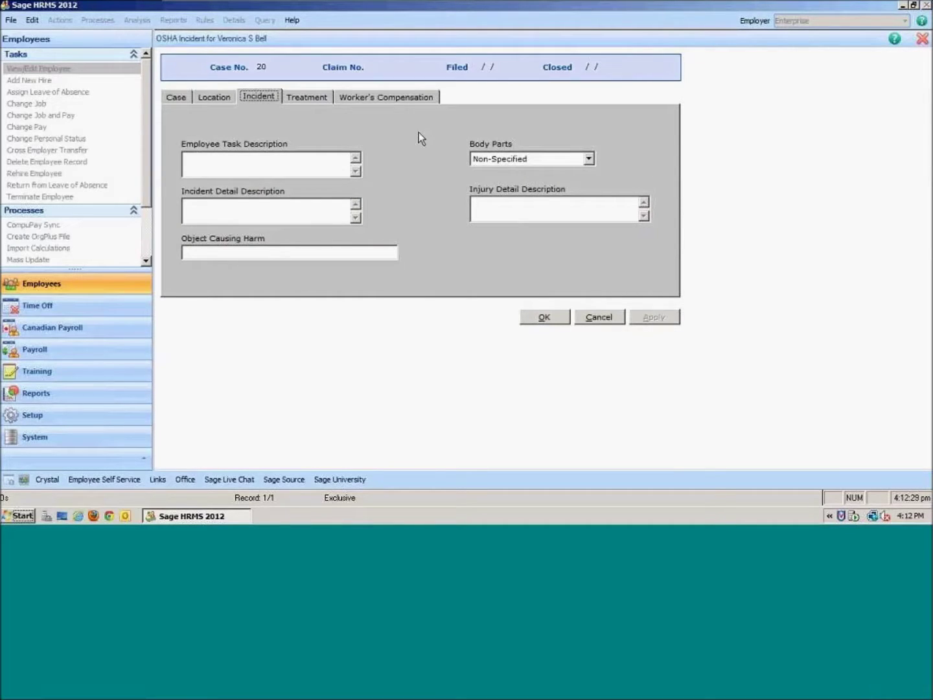
left_click(315, 94)
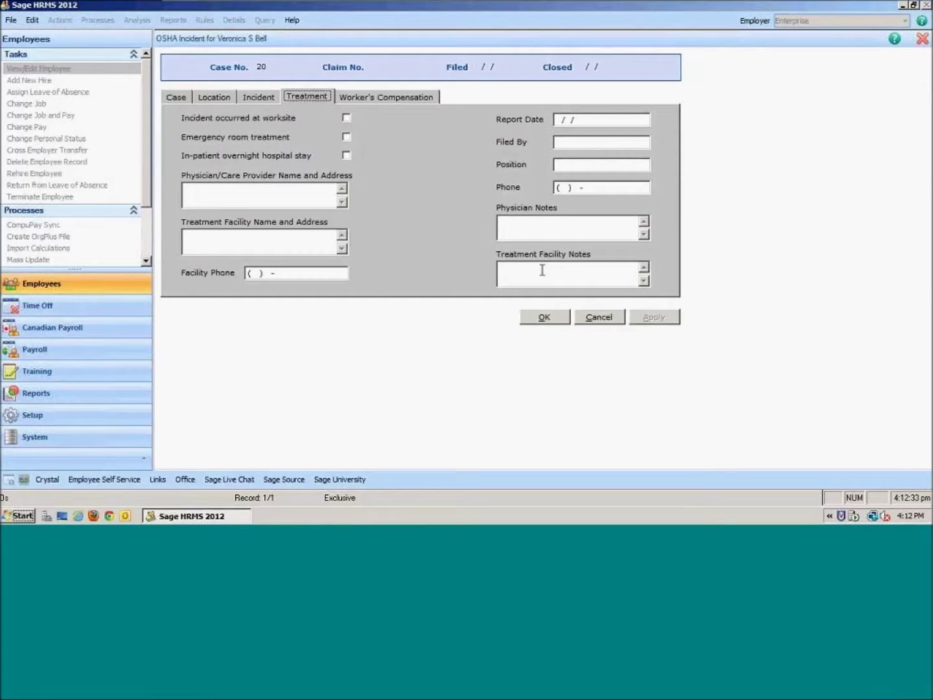
left_click(406, 96)
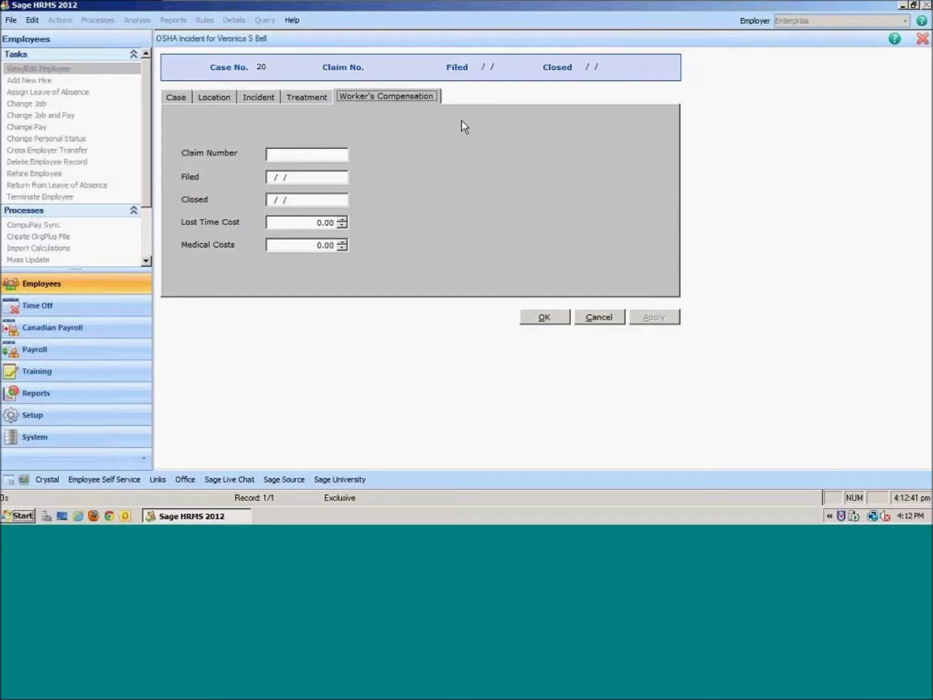
left_click(596, 318)
- View the employee's FRENCH, IBM PC and MANAGER skills, then open the Custom Details picker
left_click(471, 40)
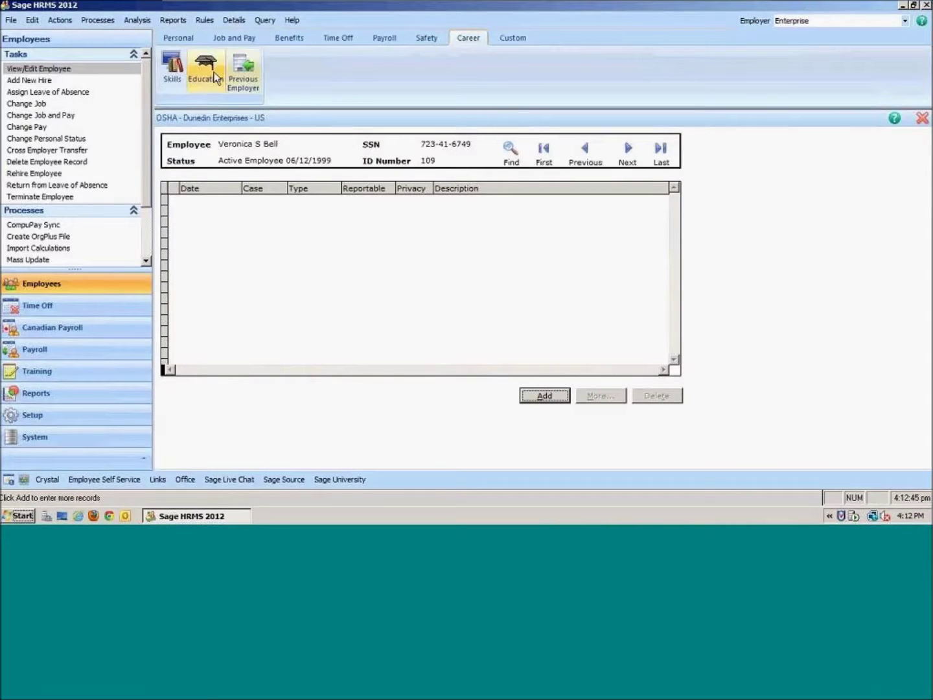
left_click(170, 76)
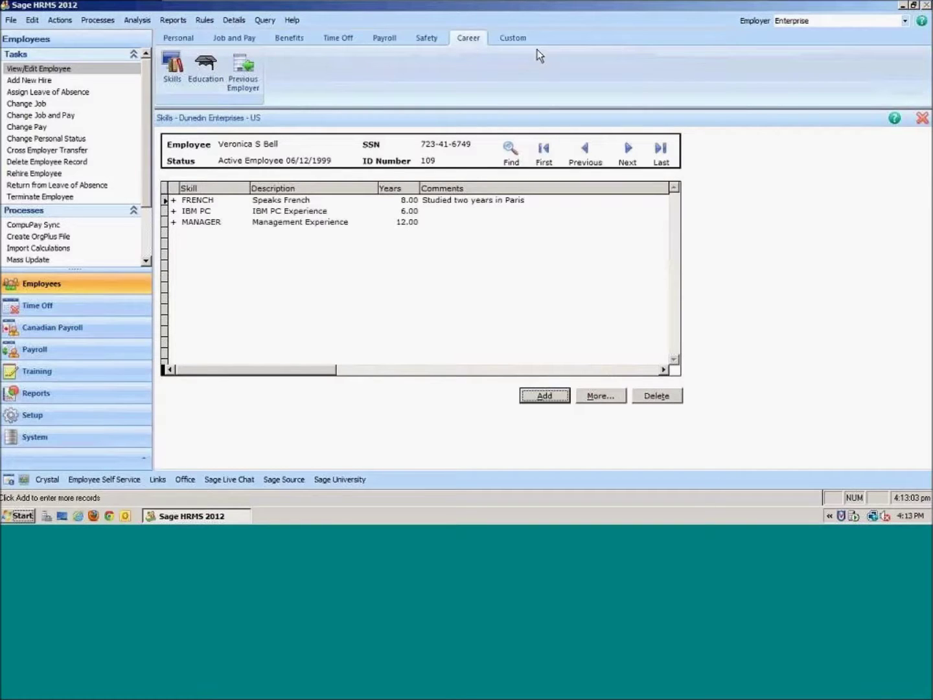
left_click(516, 38)
left_click(178, 78)
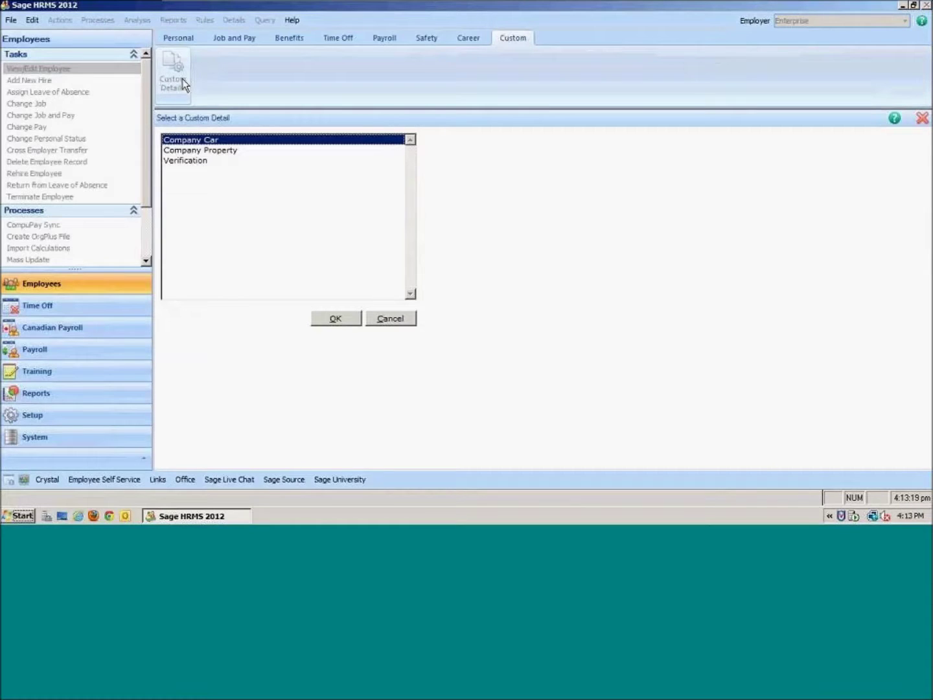
left_click(236, 160)
left_click(243, 150)
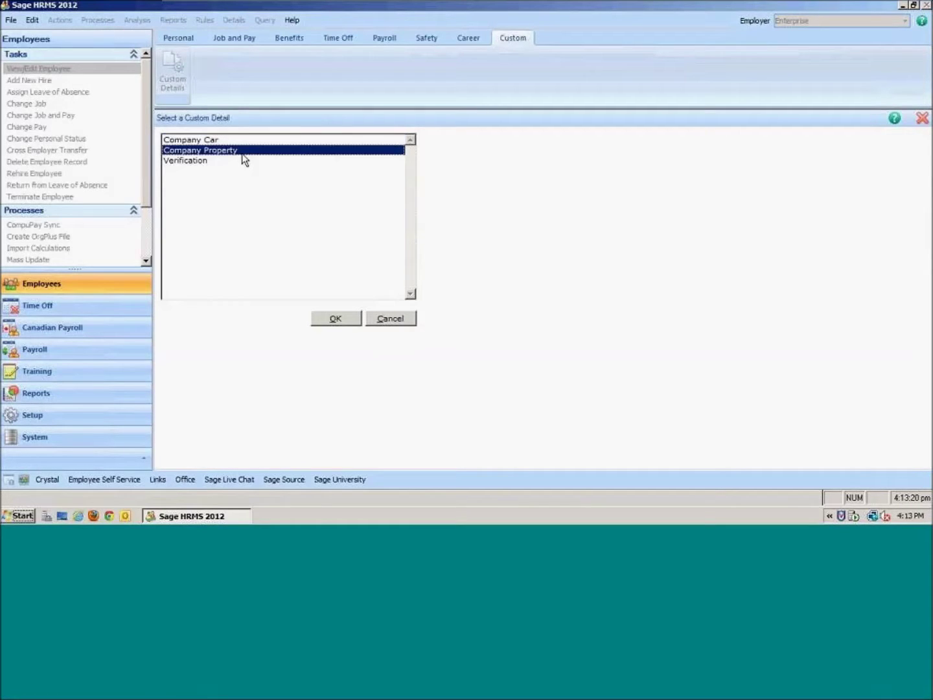
left_click(333, 317)
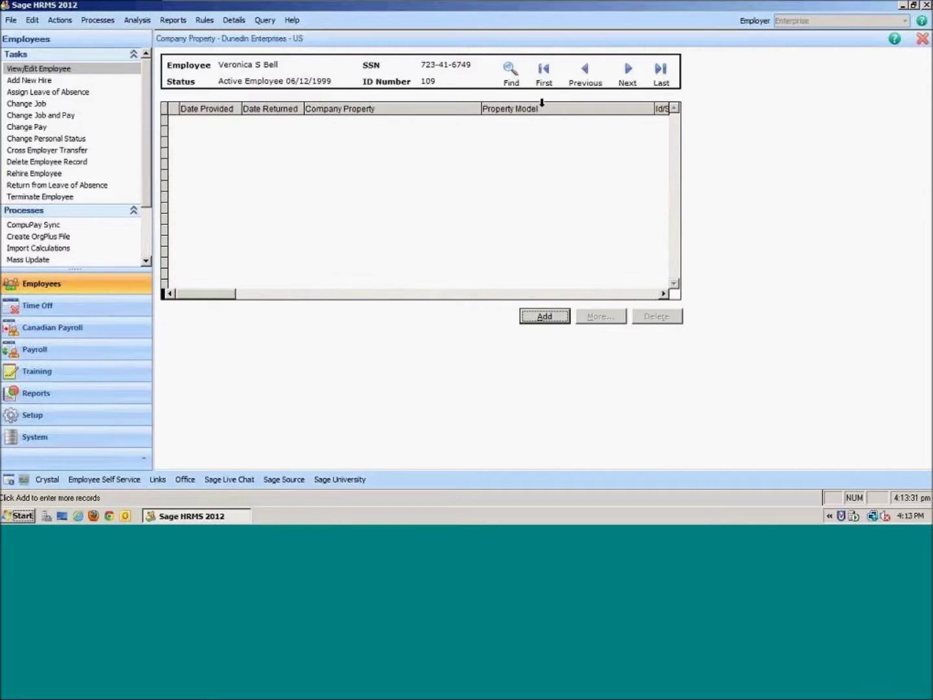
left_click(556, 319)
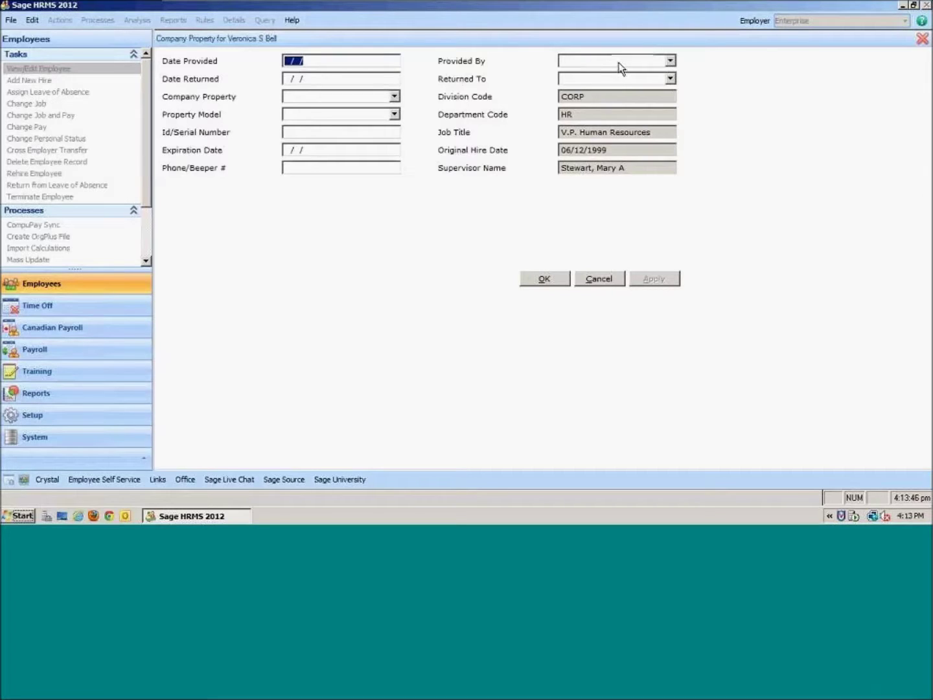
left_click(596, 280)
left_click(923, 38)
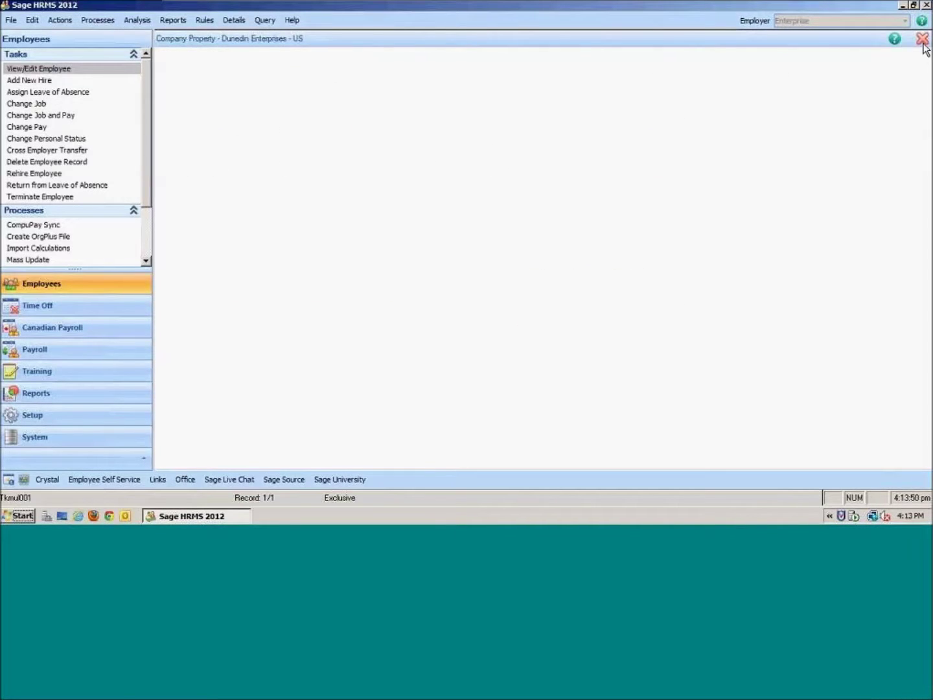
left_click(283, 162)
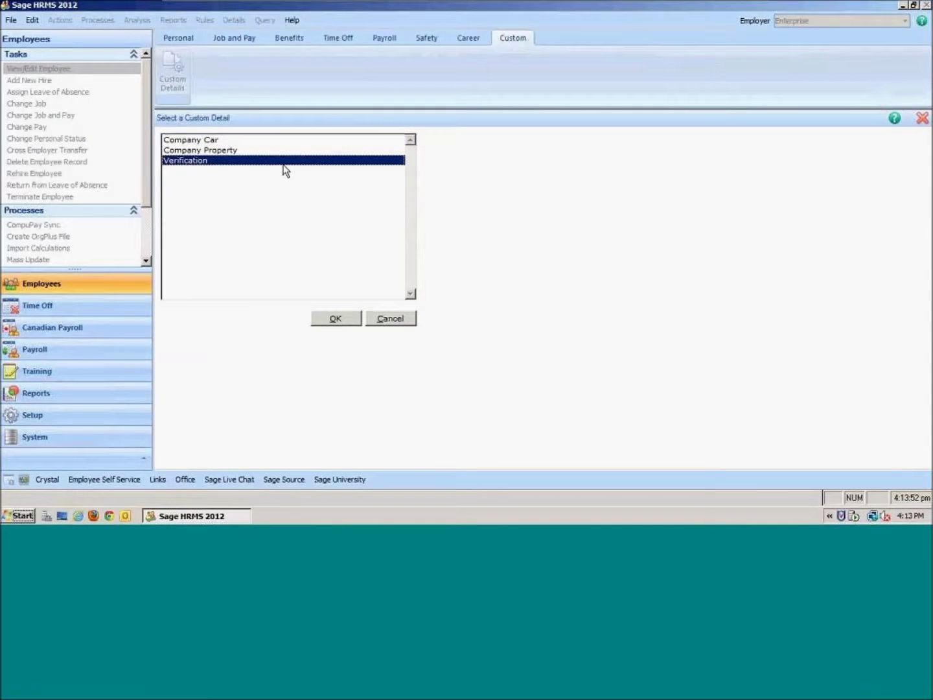
- Open the Verification custom detail (Active, 88370.37 annual pay) and list the report categories
double_click(283, 162)
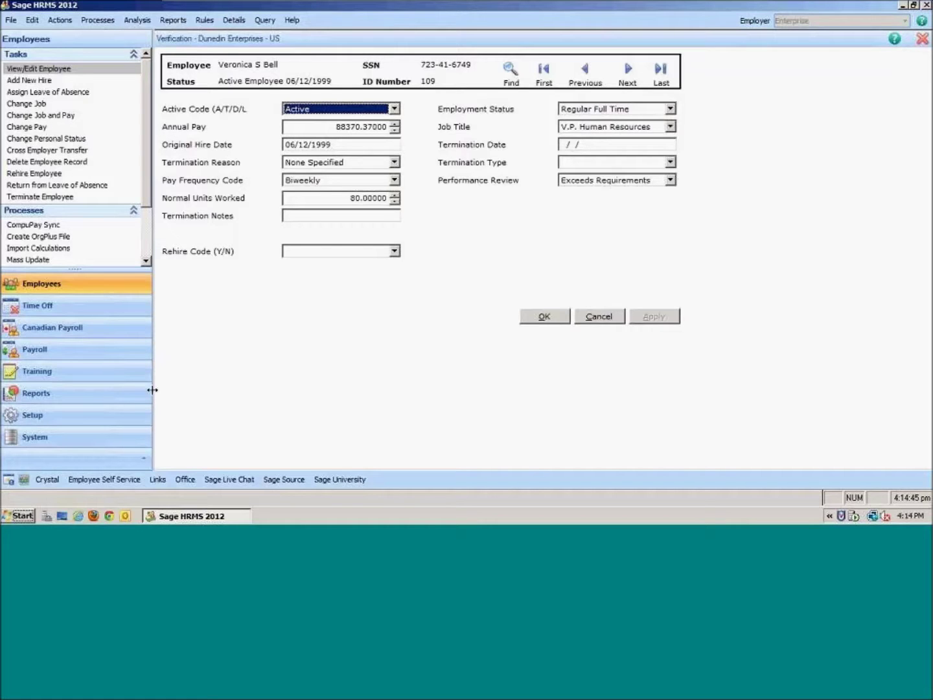
left_click(94, 394)
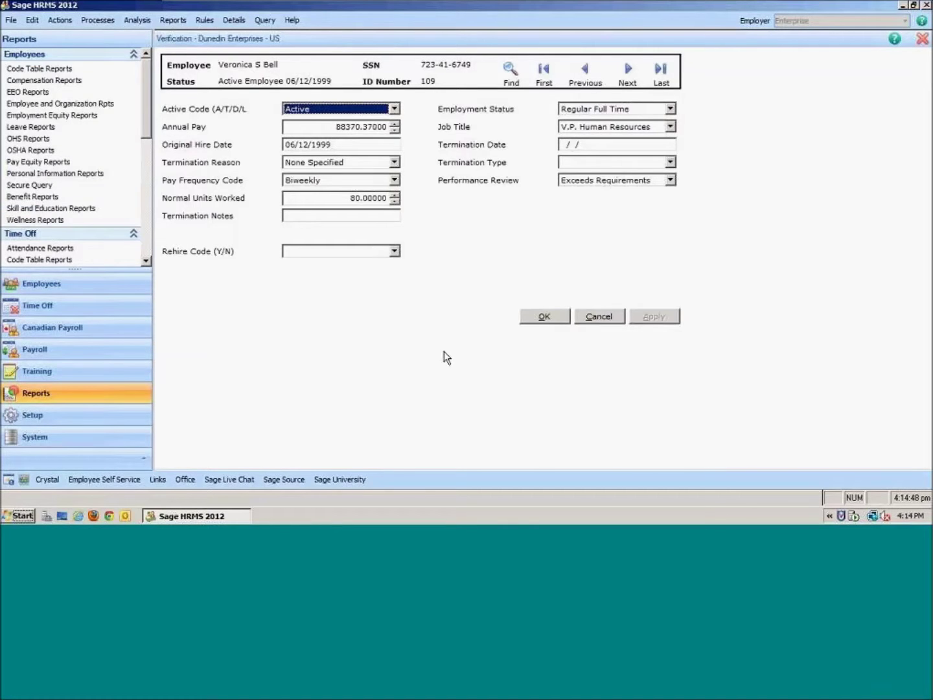
- Close the Verification form and custom detail panel, then open Compensation Reports
left_click(924, 39)
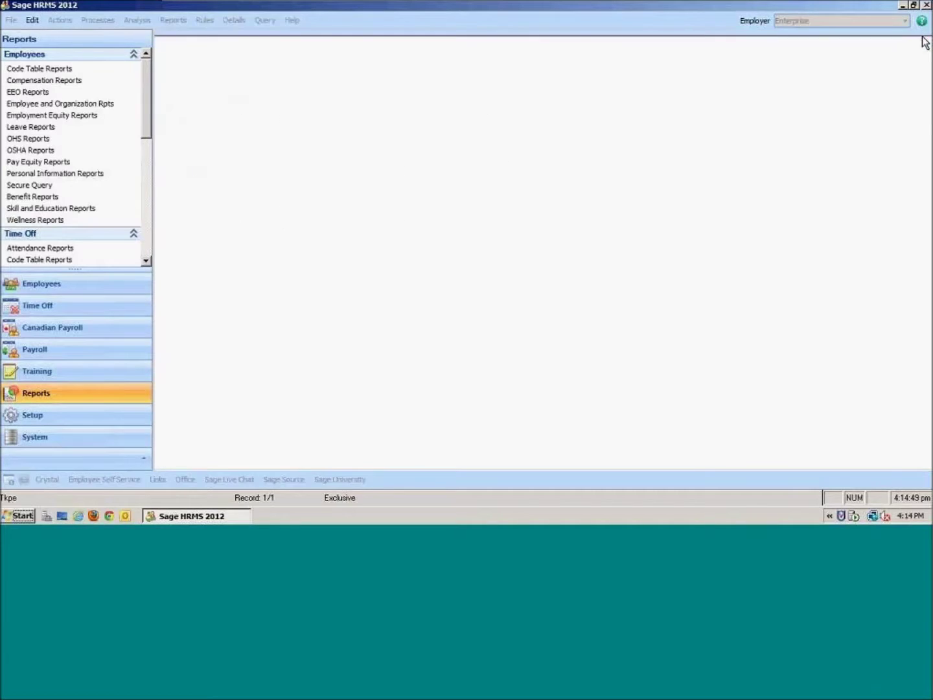
left_click(923, 118)
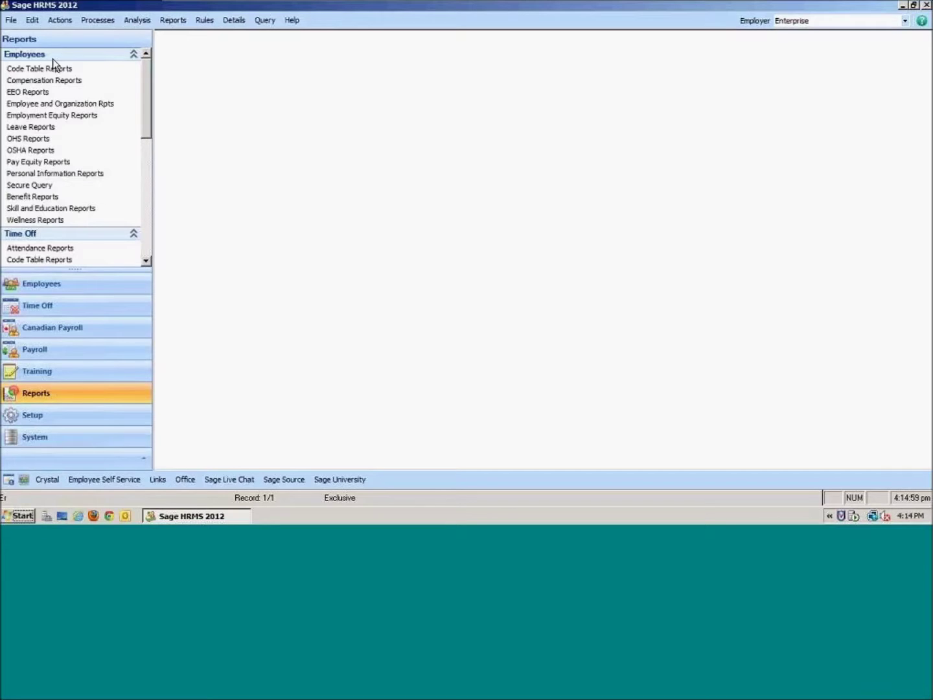
left_click_drag(144, 116, 145, 244)
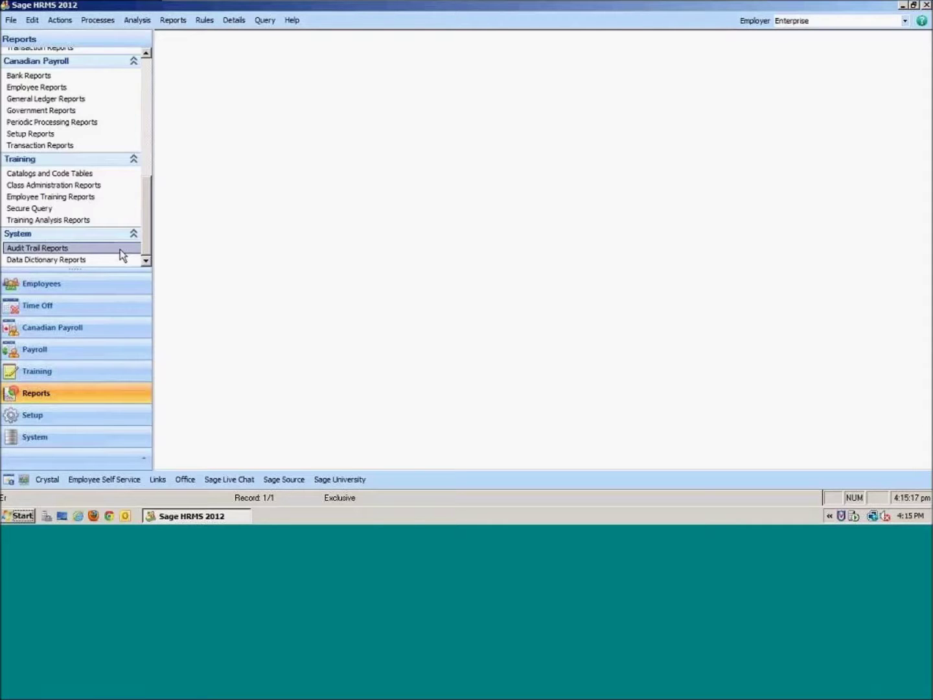
left_click_drag(149, 234, 132, 88)
left_click(100, 79)
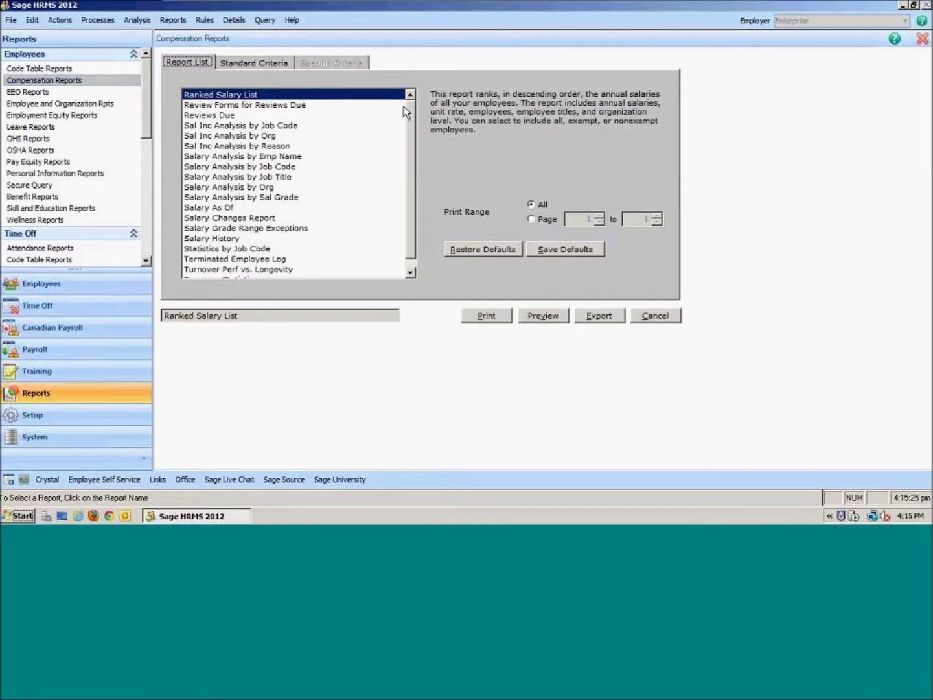
- Browse the Sal Inc Analysis reports by Job Code, Org and Reason, settling on Job Code
left_click_drag(409, 114, 408, 122)
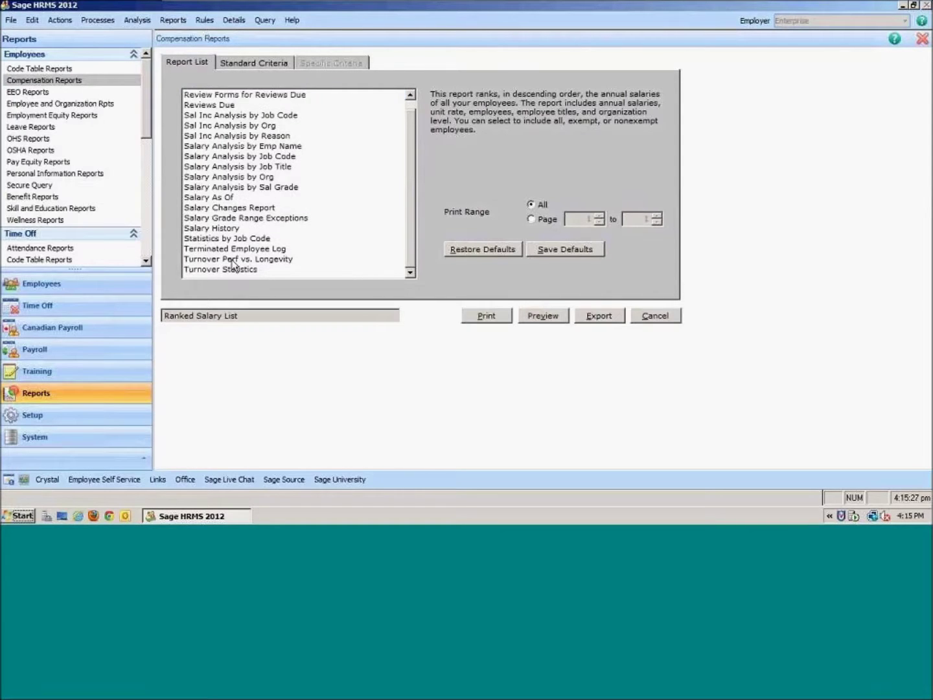
scroll(243, 239, "up", 1)
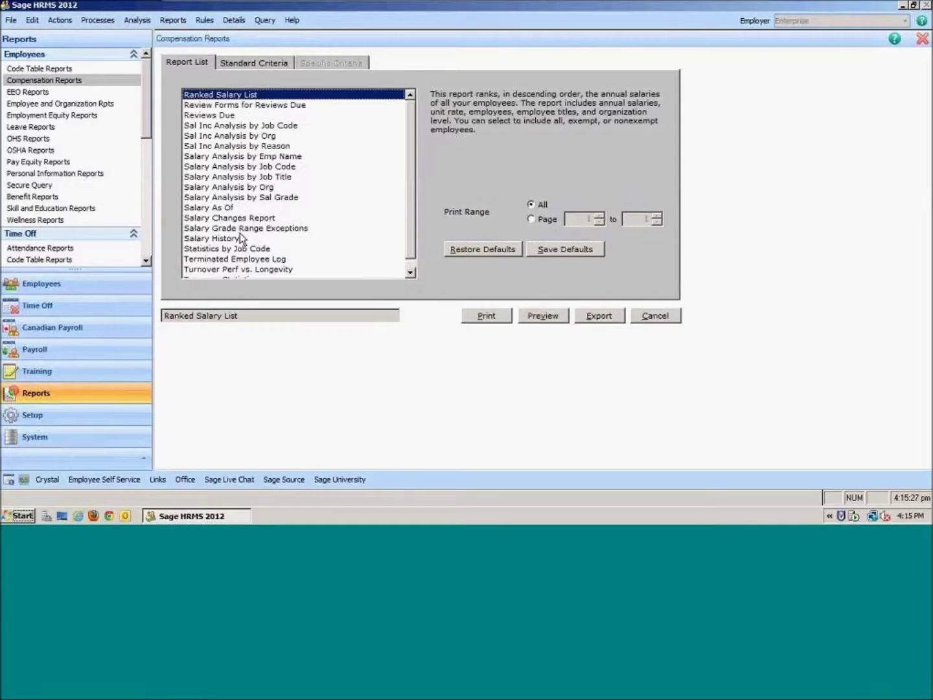
left_click(256, 125)
left_click(253, 136)
left_click(251, 145)
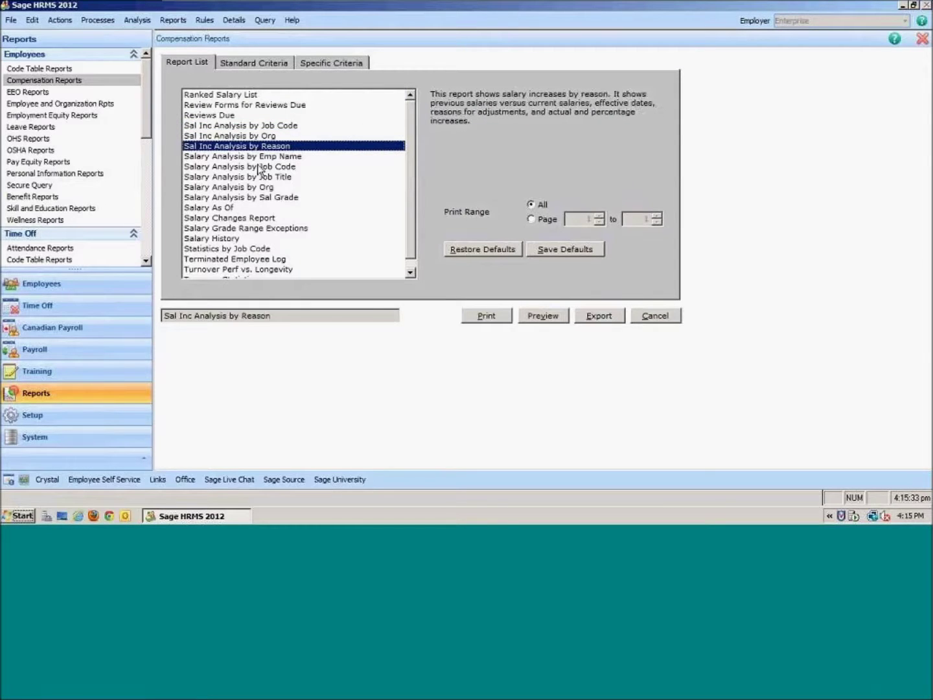
left_click(263, 125)
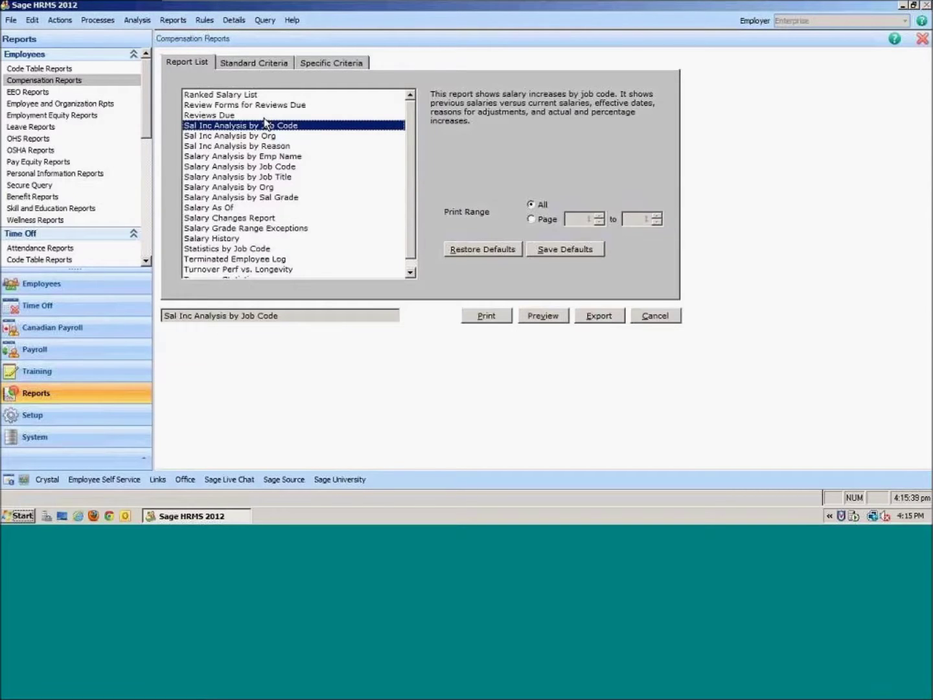
- Review its standard criteria with Enterprise as employer and its effective date criteria, then return to the list
left_click(261, 60)
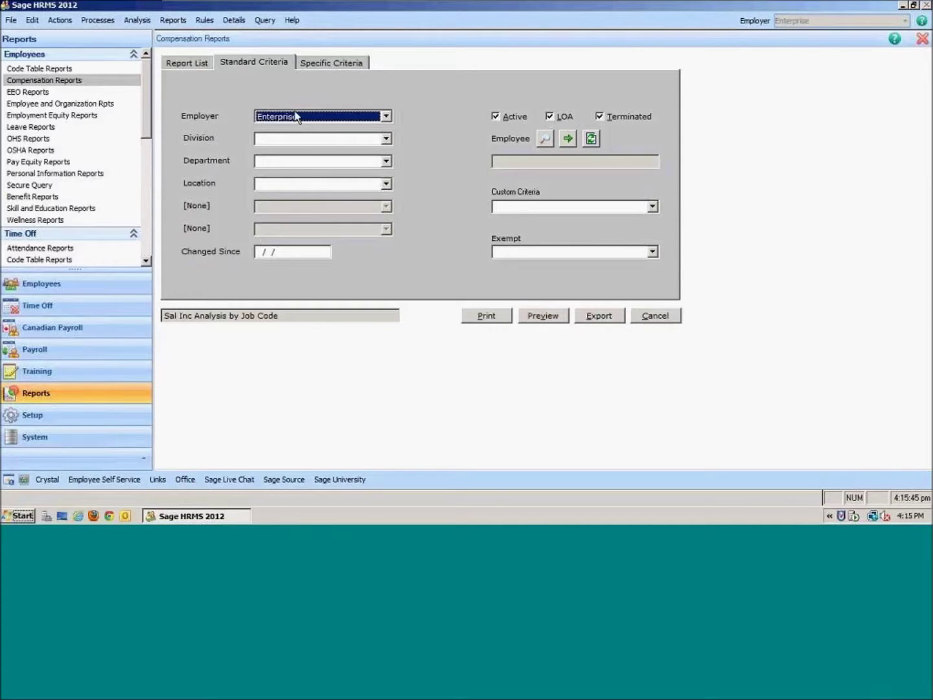
left_click(356, 116)
left_click(356, 137)
left_click(328, 63)
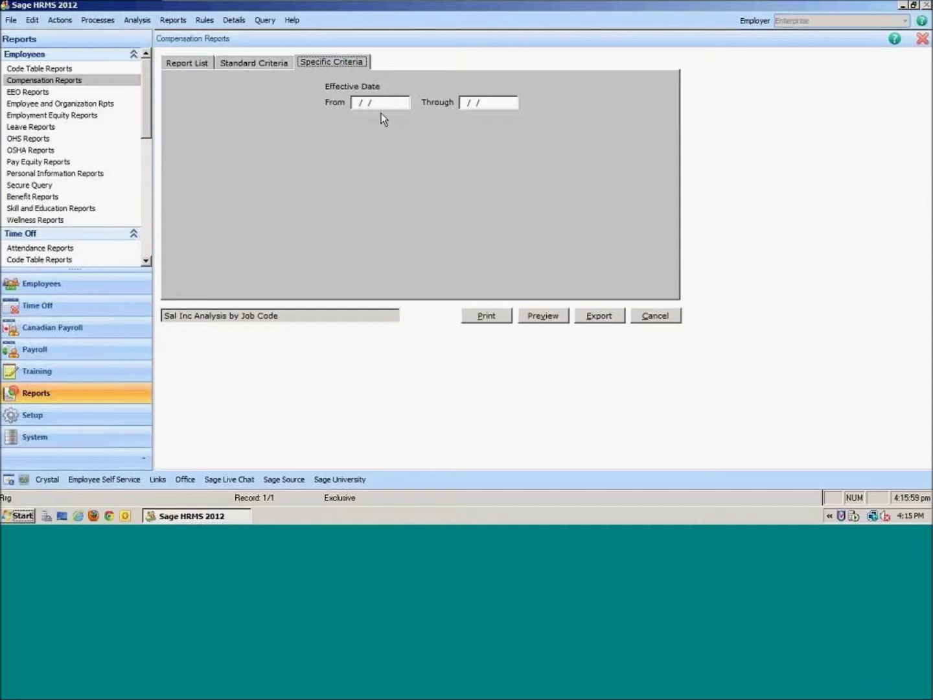
left_click(195, 62)
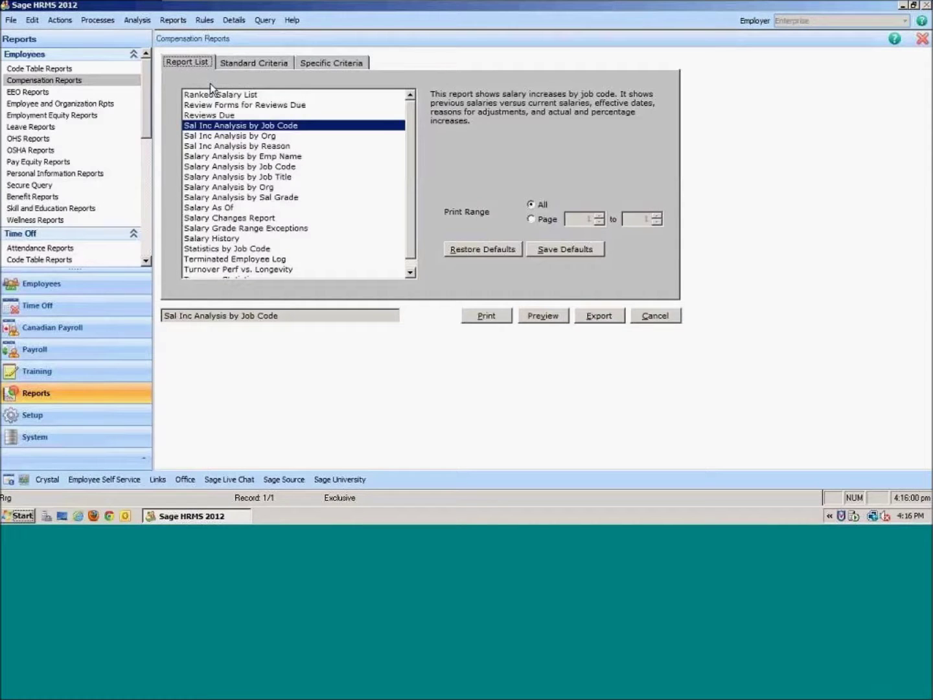
- Step through the Salary Analysis reports to Salary As Of, then show the EEO Reports list
left_click(257, 188)
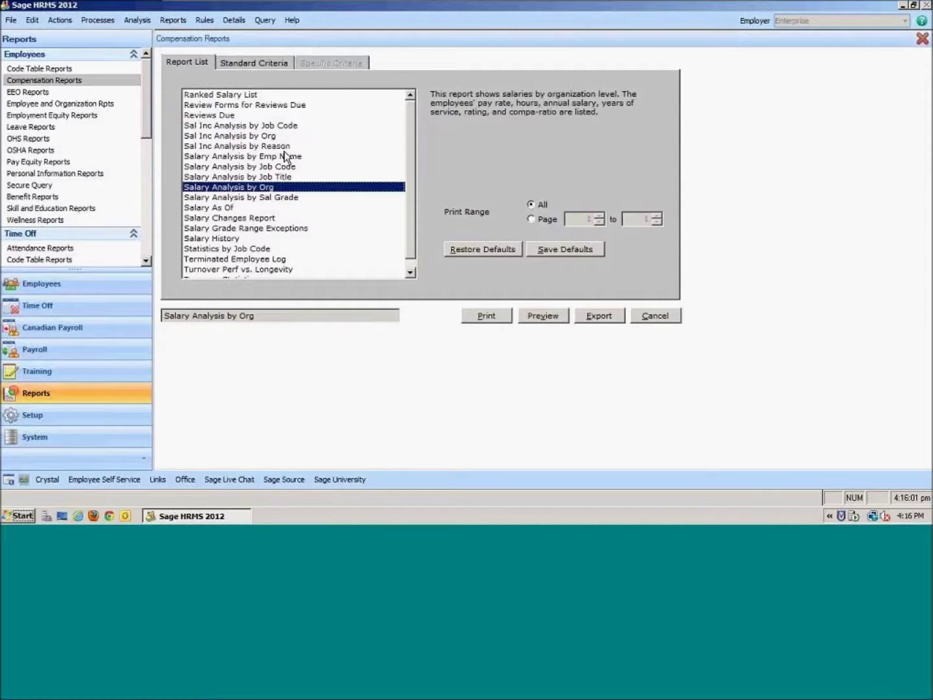
left_click(266, 197)
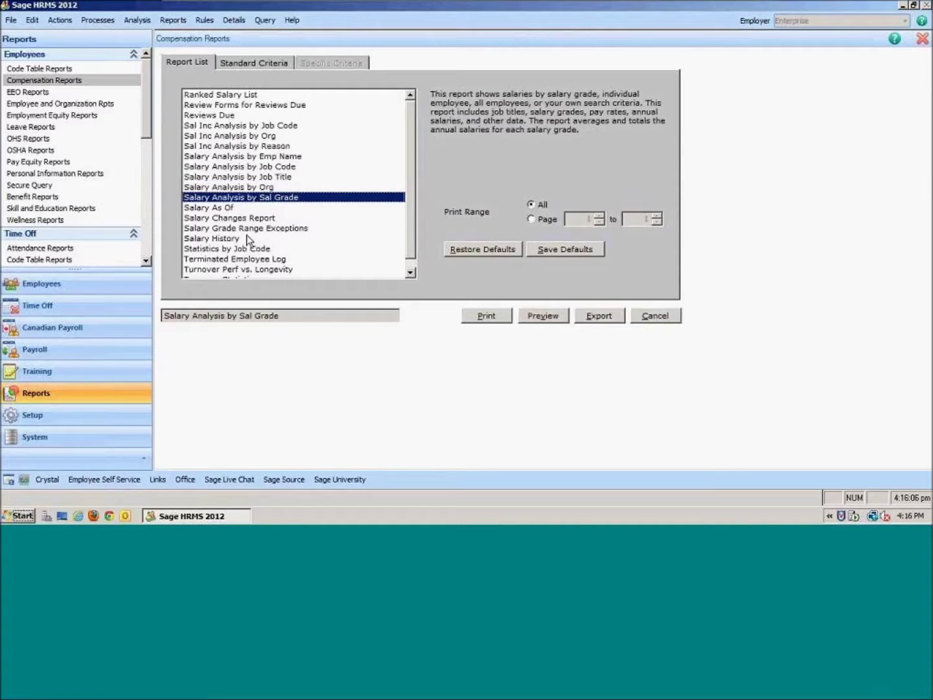
left_click(254, 208)
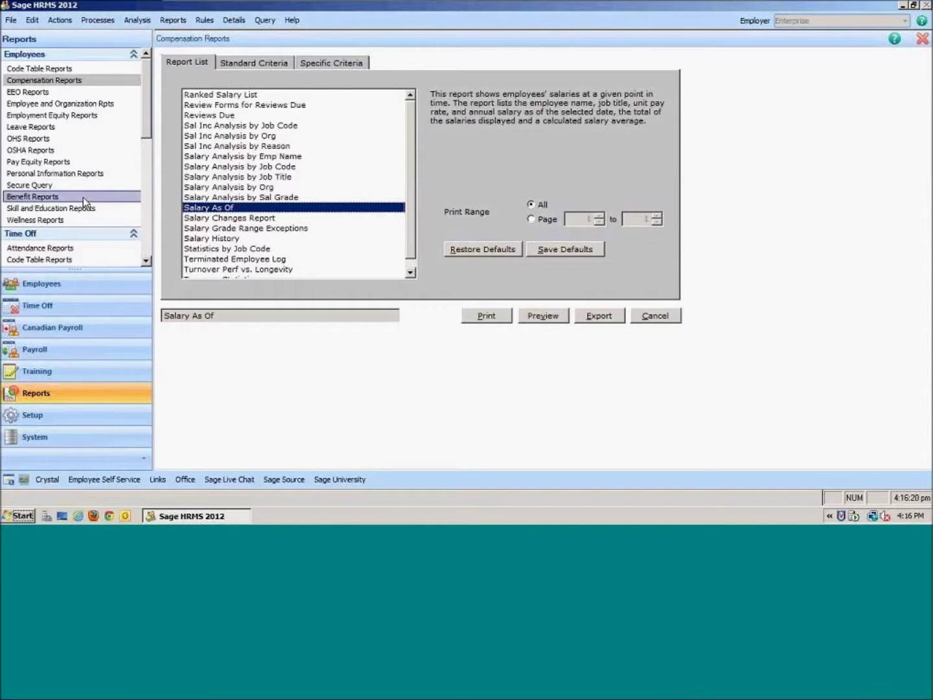
left_click(45, 93)
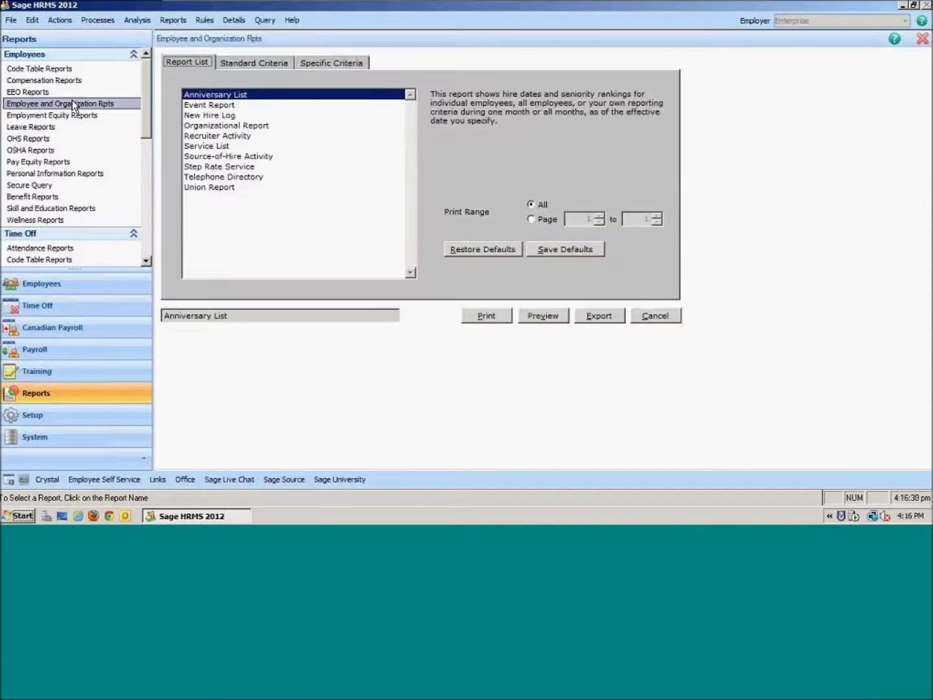
- Read the Event Report and New Hire Log descriptions, then view the Employment Equity and Leave reports
left_click(232, 107)
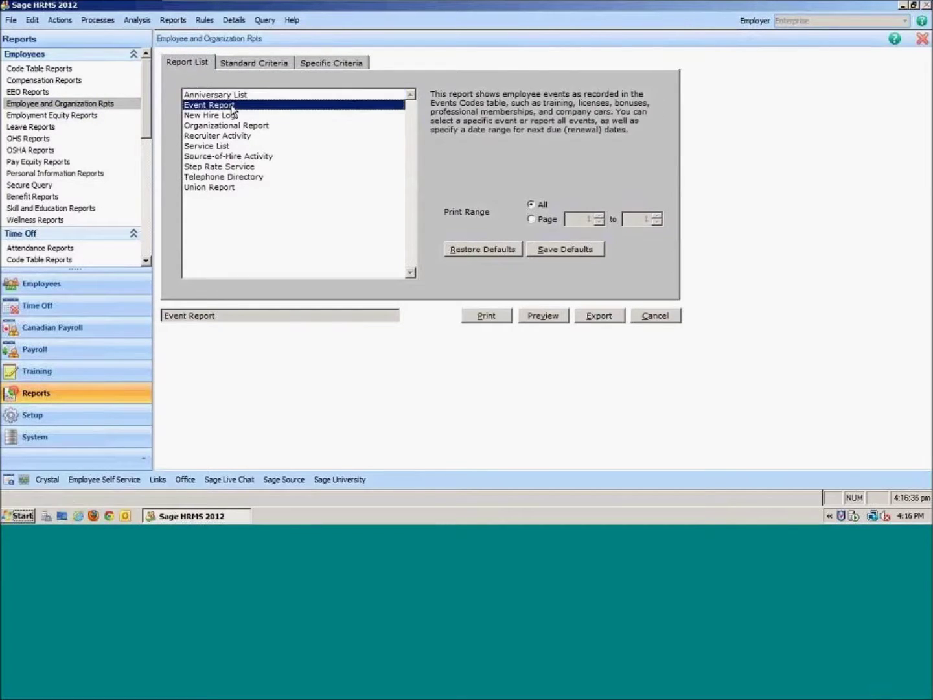
left_click(230, 116)
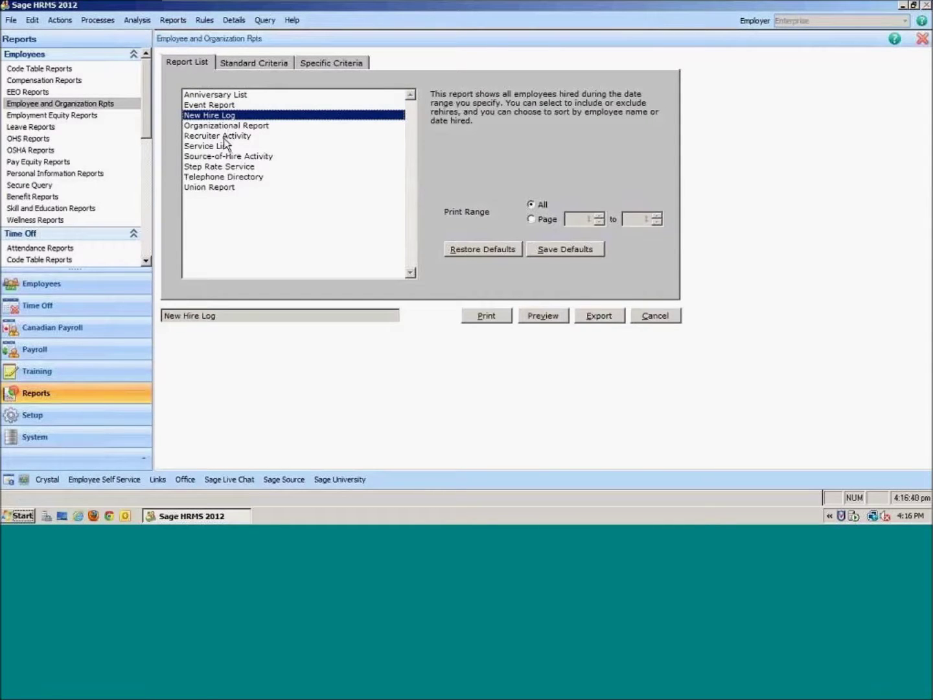
left_click(61, 114)
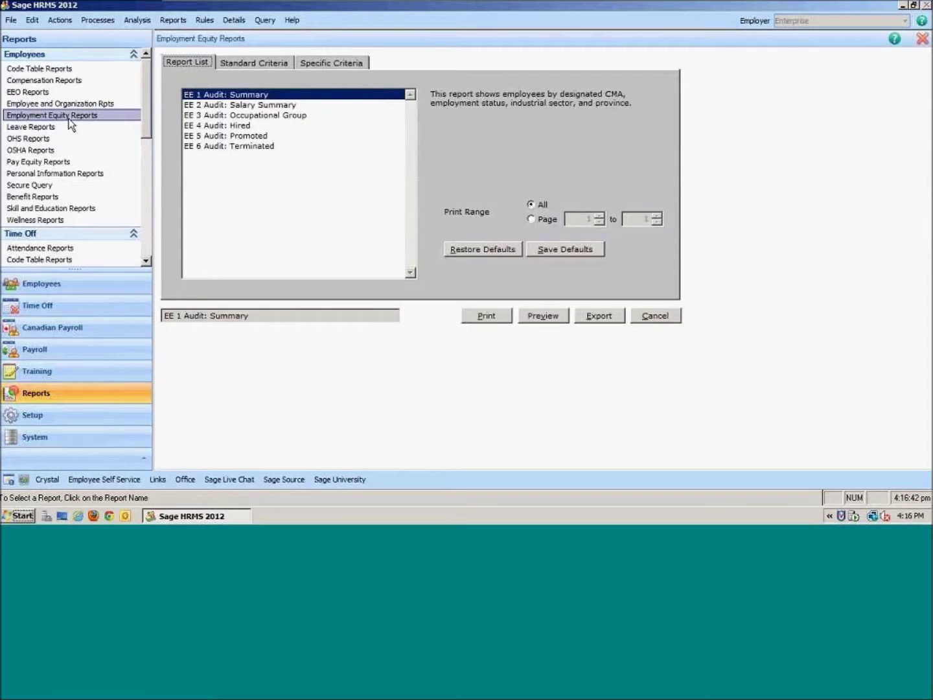
left_click(61, 127)
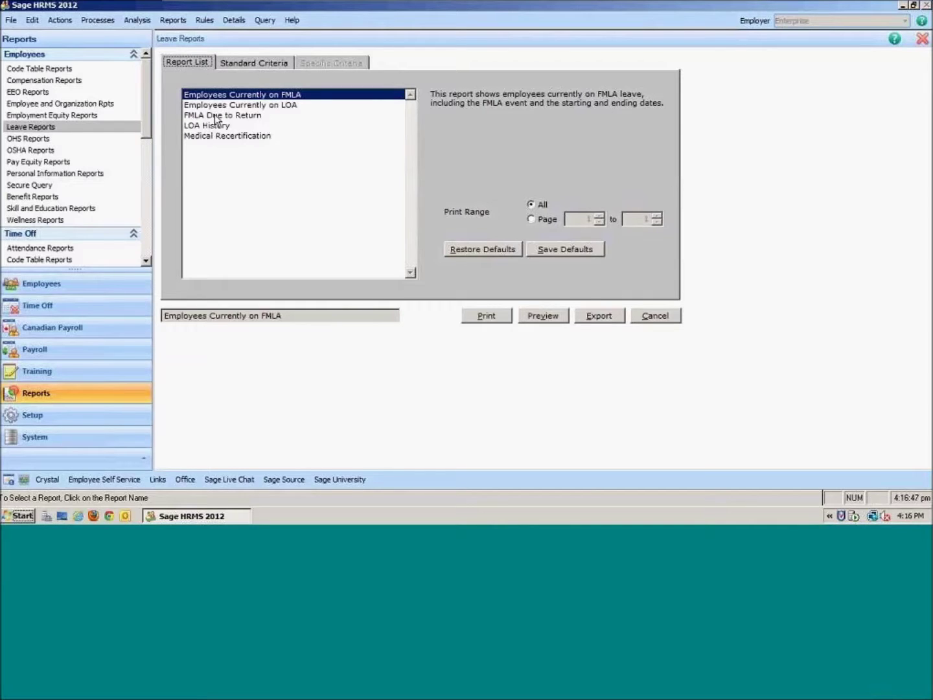
- Browse the OSHA reports, including the OSHA 300 Incident Log, then the Personal Information and Benefit Reports
left_click(120, 152)
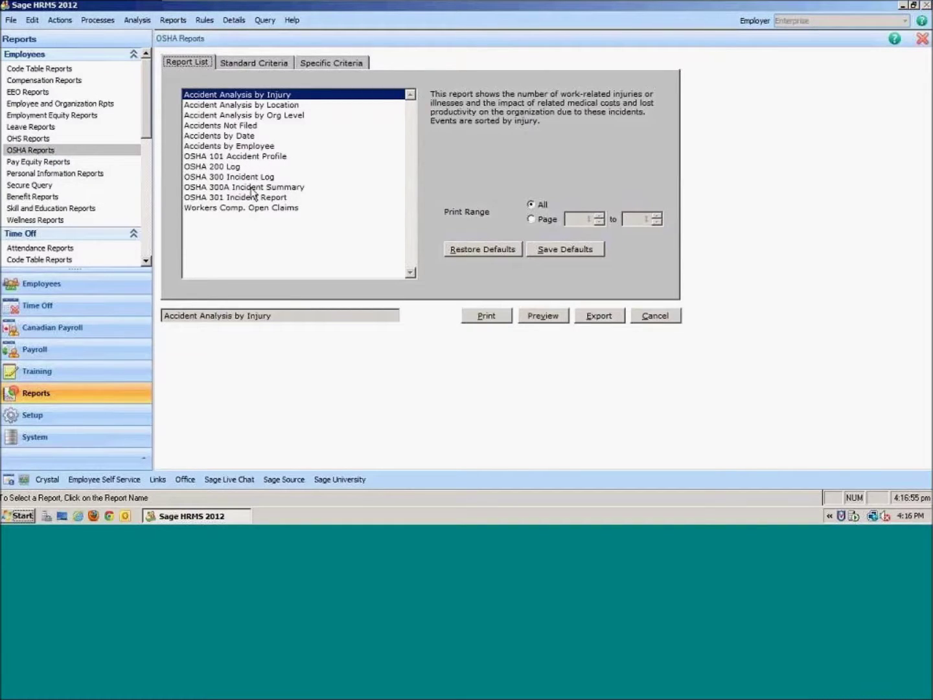
left_click(236, 177)
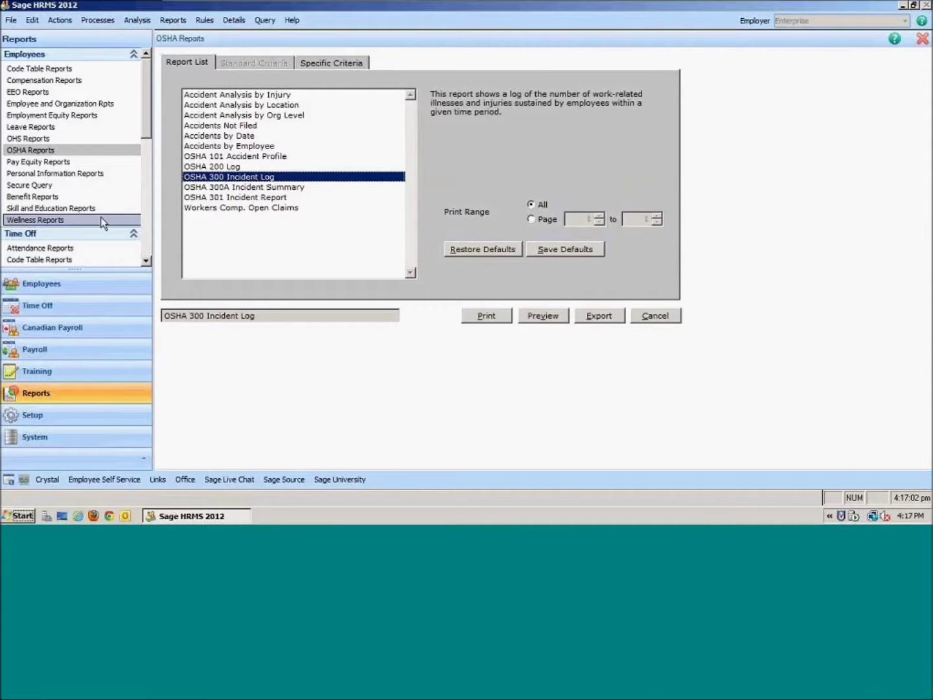
left_click(78, 173)
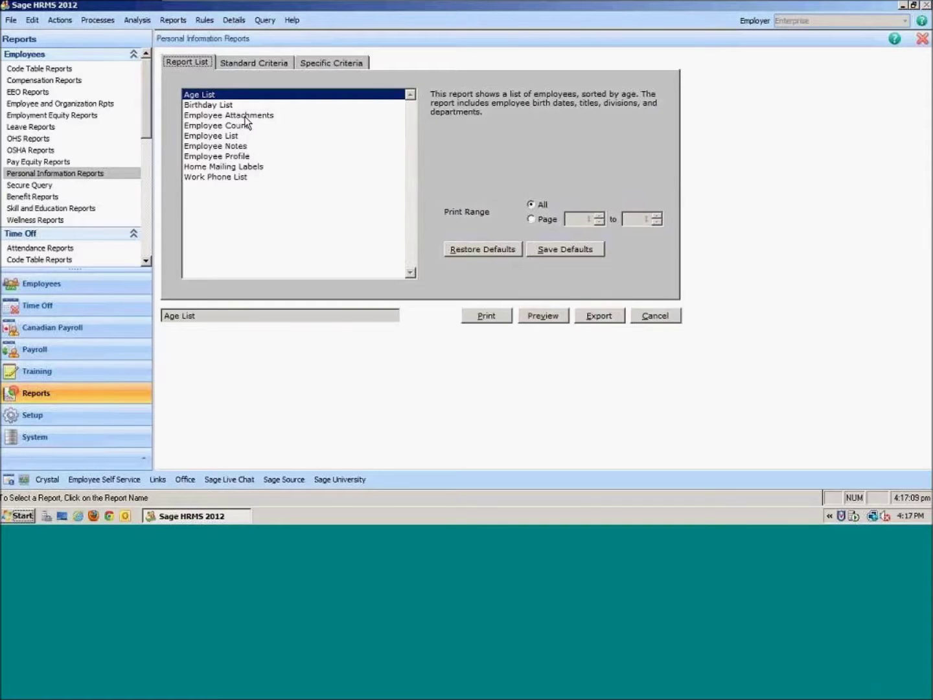
left_click(65, 195)
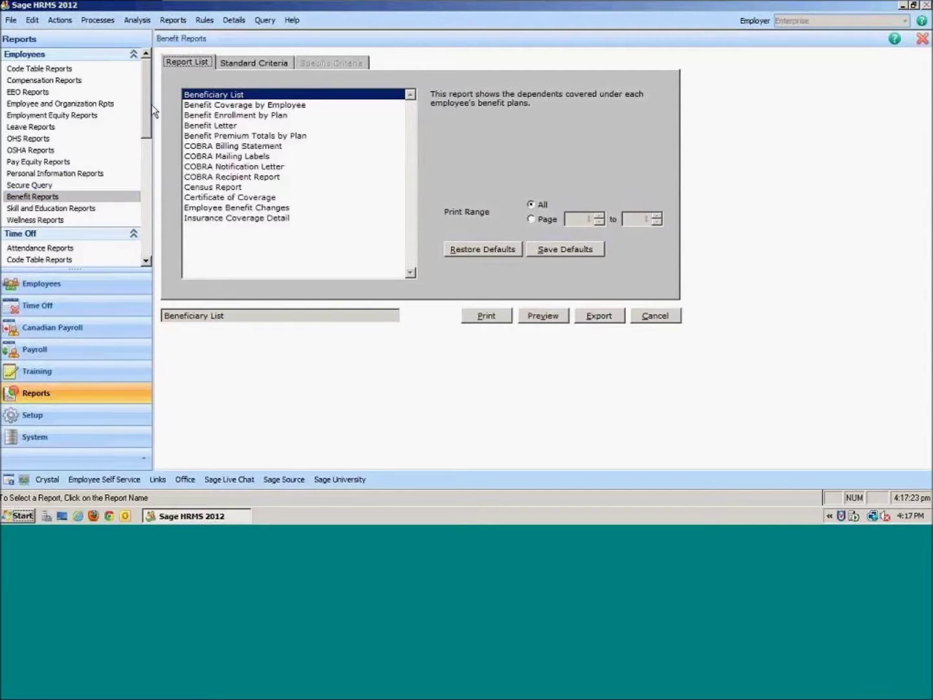
- Preview the Benefit Coverage by Employee report, close it, and select Benefit Enrollment by Plan
left_click(254, 105)
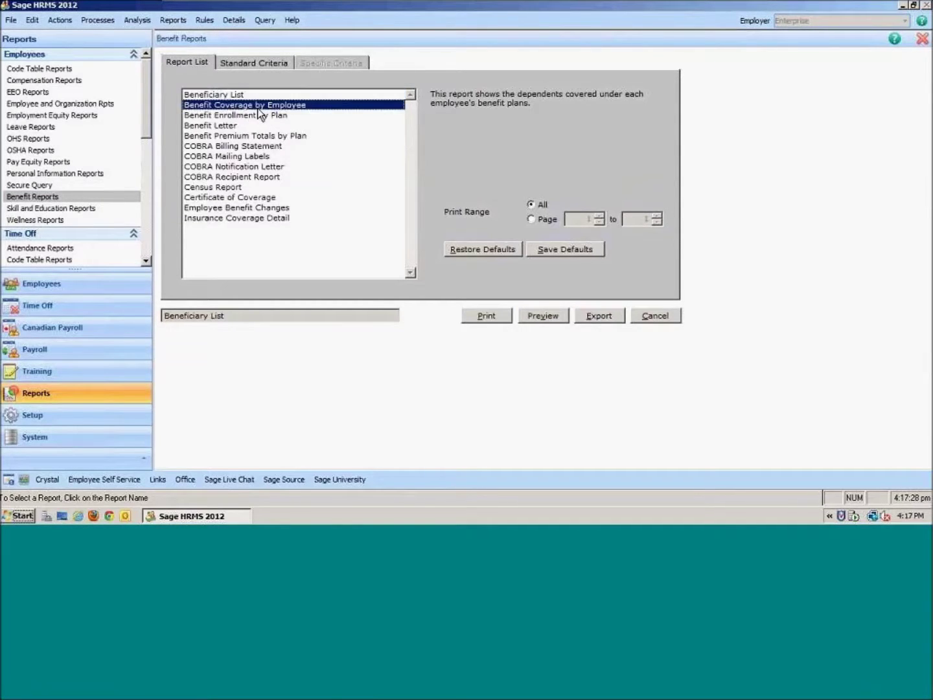
left_click(534, 315)
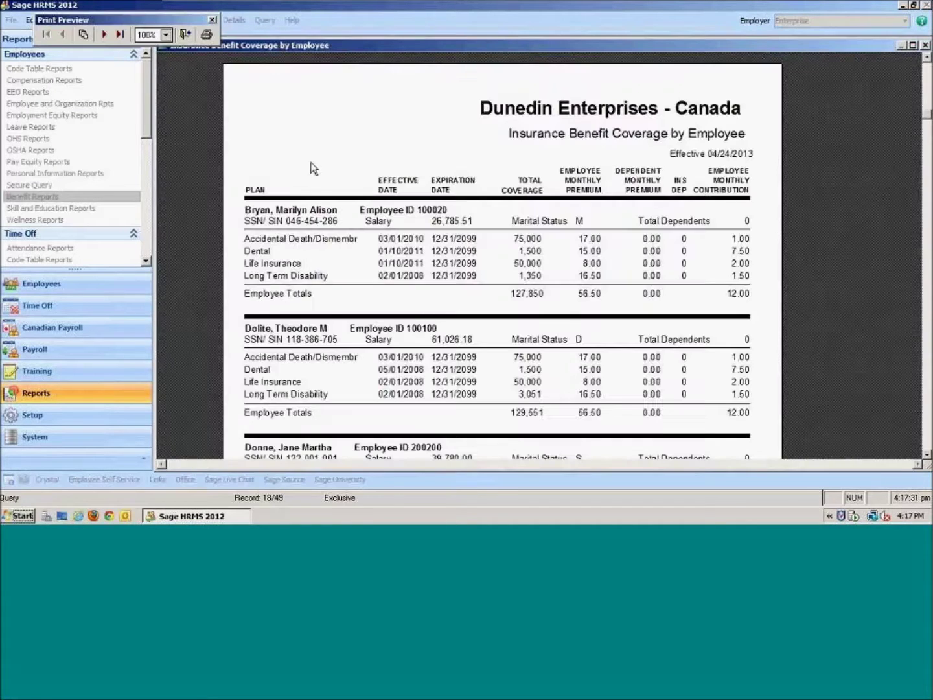
scroll(309, 166, "down", 1)
scroll(311, 188, "down", 1)
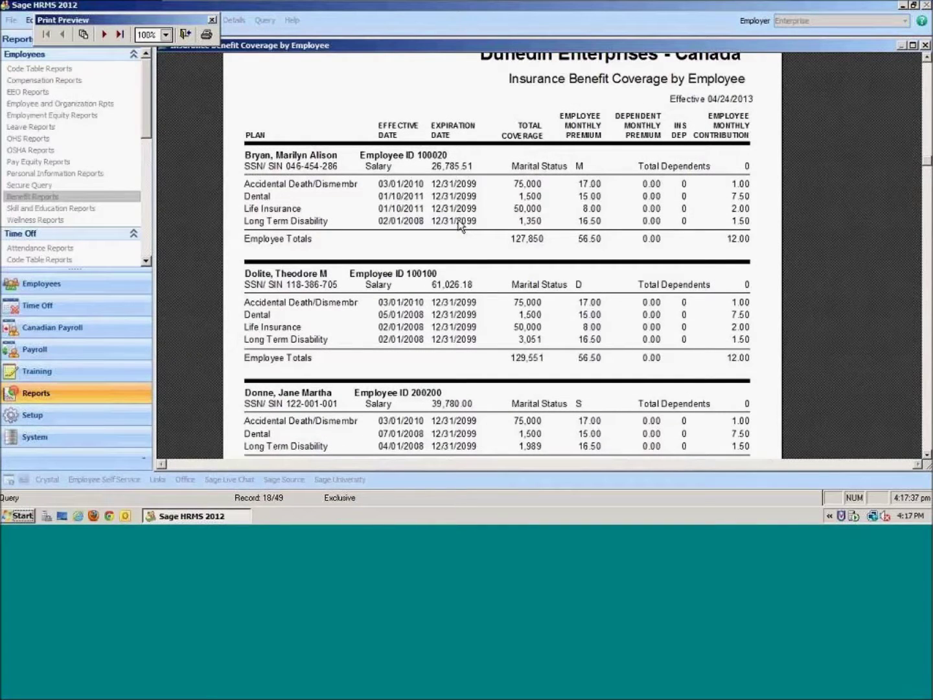
left_click(924, 47)
left_click(315, 115)
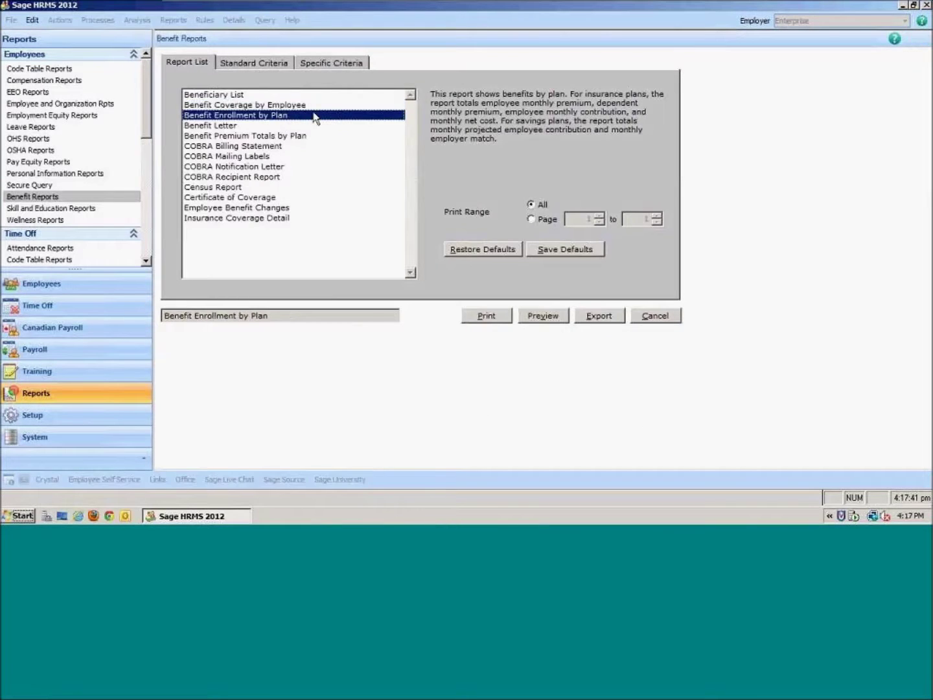
- Preview the Benefit Enrollment by Plan report through its Dental and Life Insurance pages, then close it
left_click(535, 319)
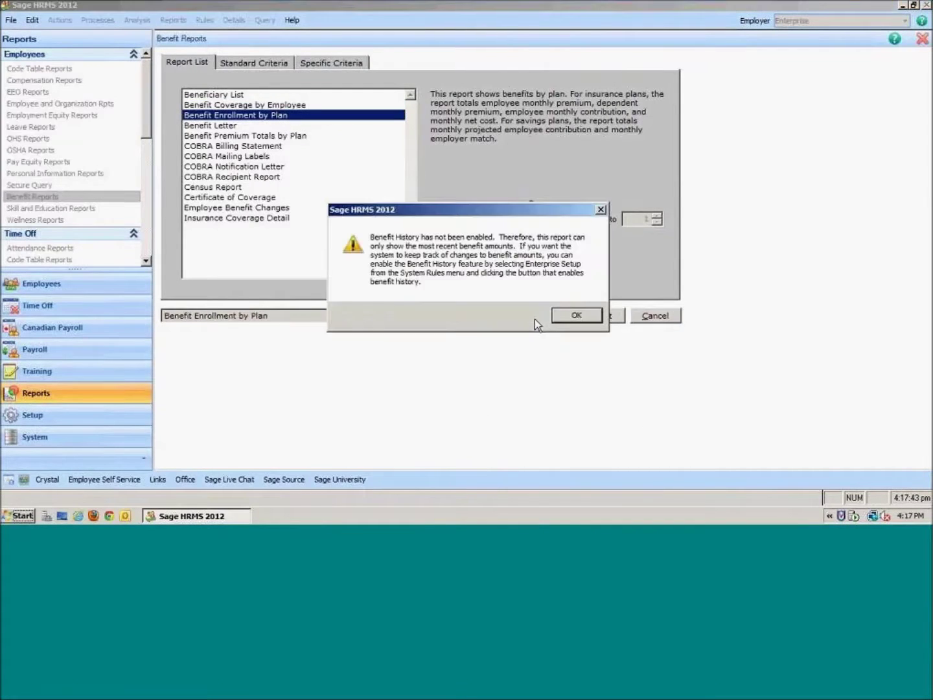
left_click(570, 316)
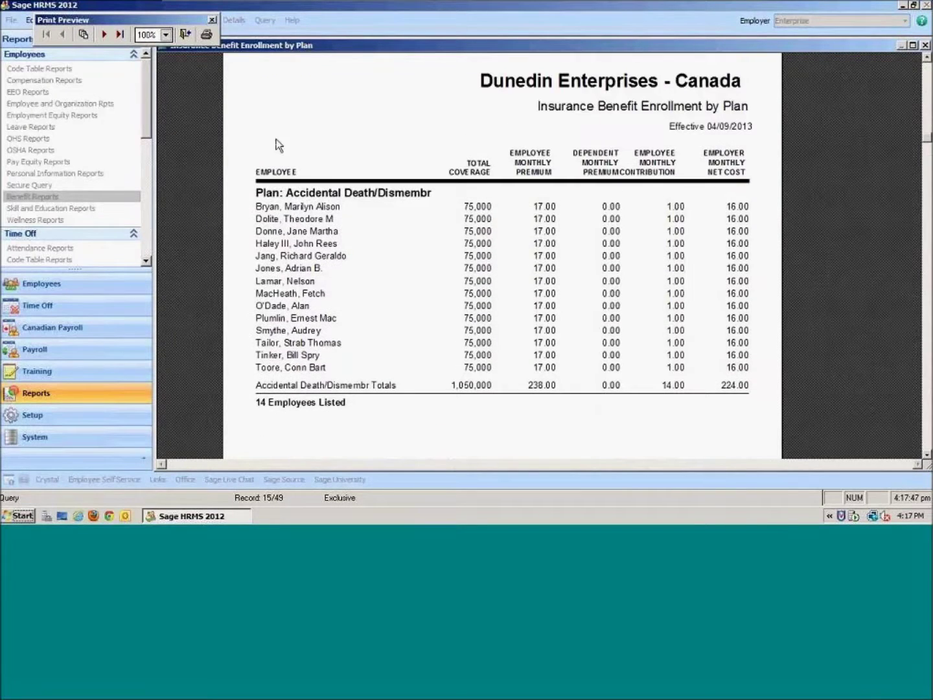
left_click(108, 35)
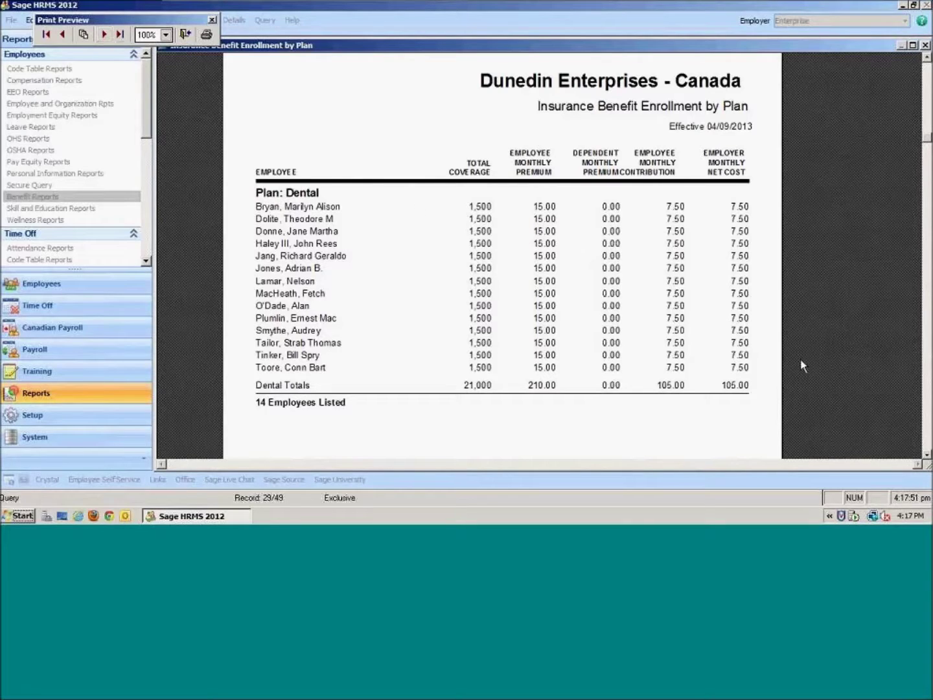
left_click(107, 35)
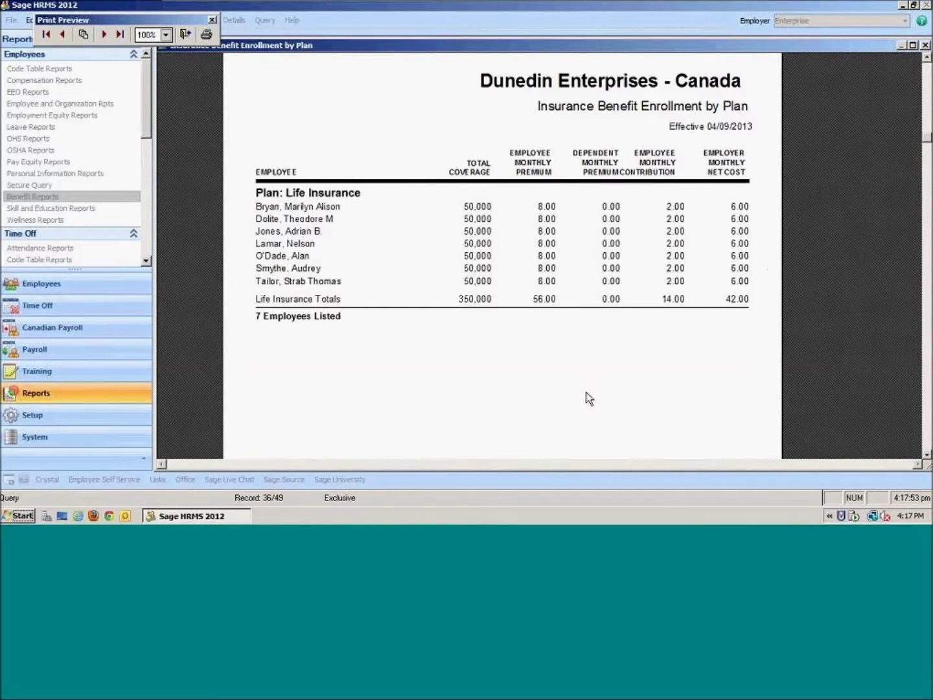
left_click(925, 44)
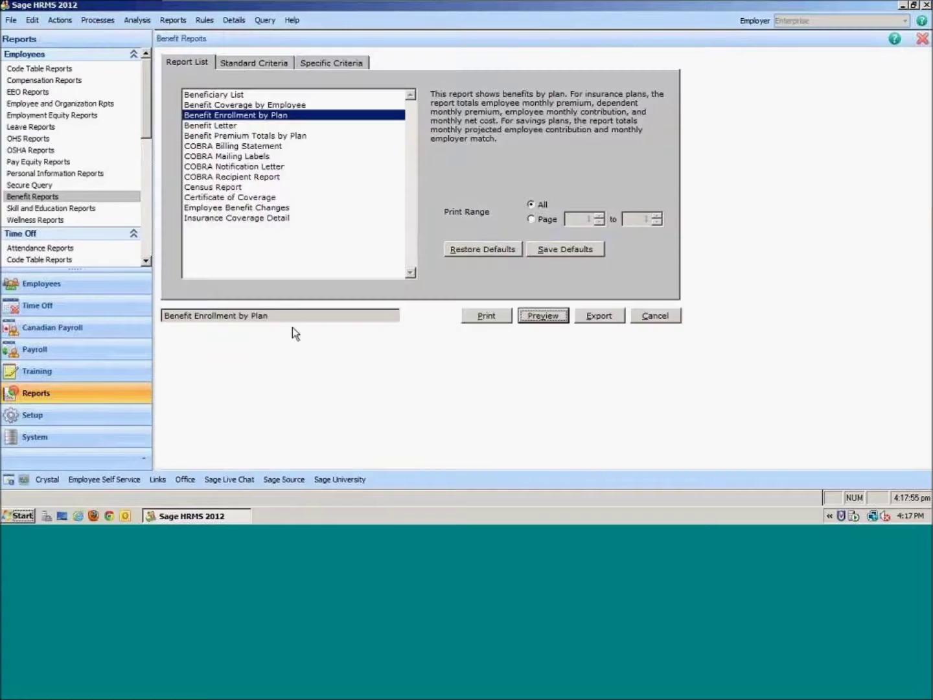
- Preview the Benefit Premium Totals by Plan report, past the benefit history warning, then close it
left_click(233, 136)
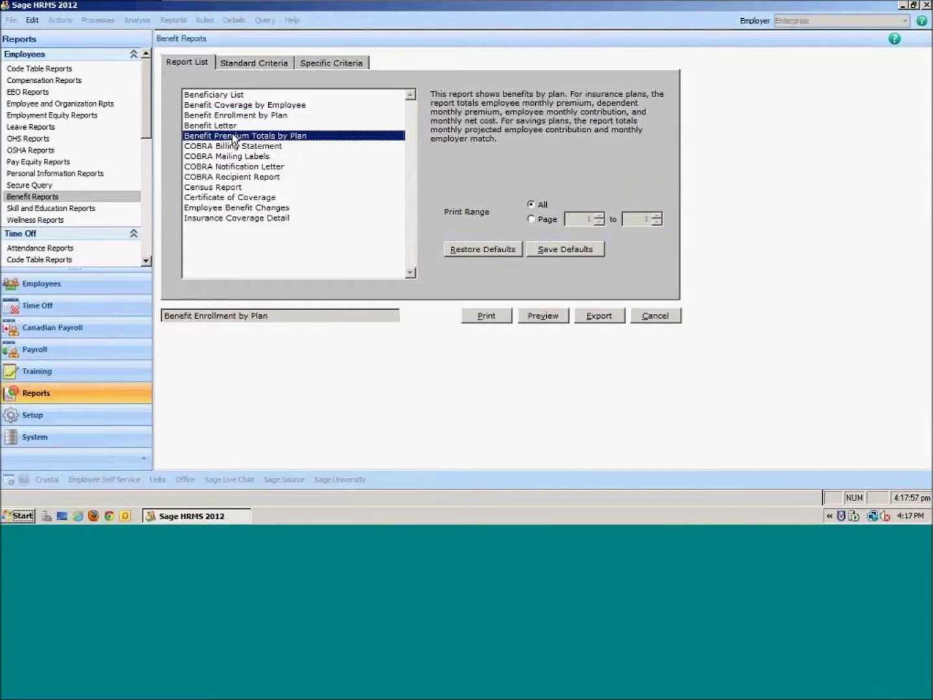
left_click(543, 316)
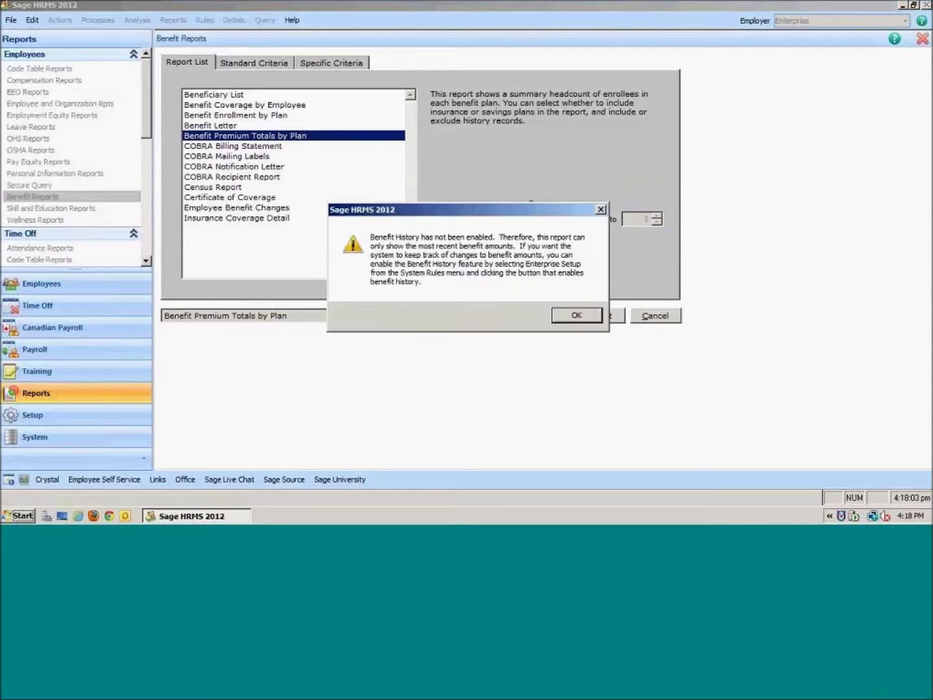
left_click(569, 321)
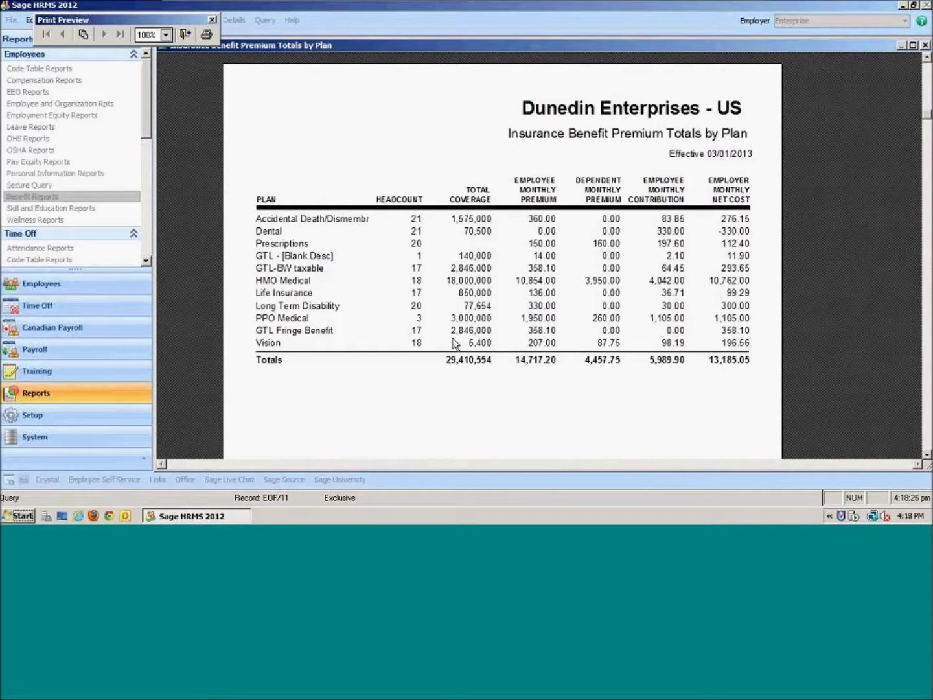
left_click(927, 46)
- Review the report's Standard and Specific Criteria settings, then return to the Report List
left_click(252, 66)
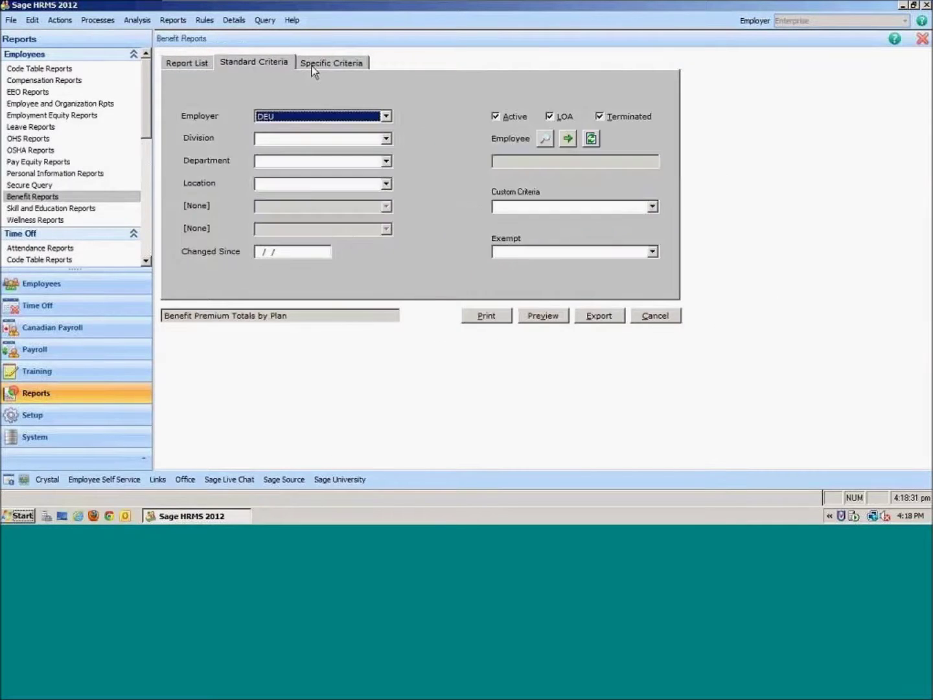
left_click(318, 63)
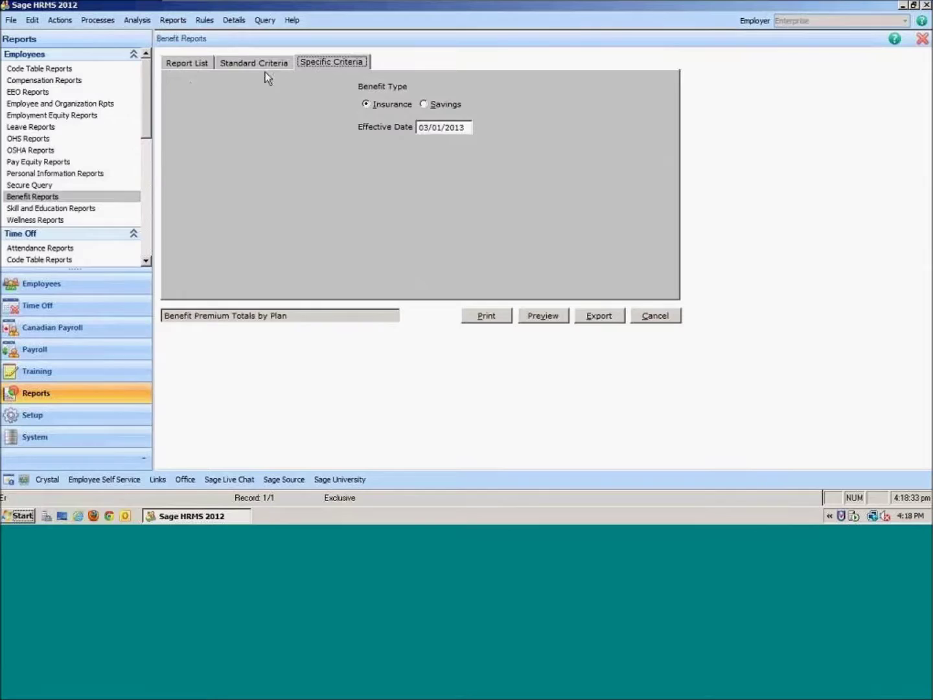
left_click(201, 69)
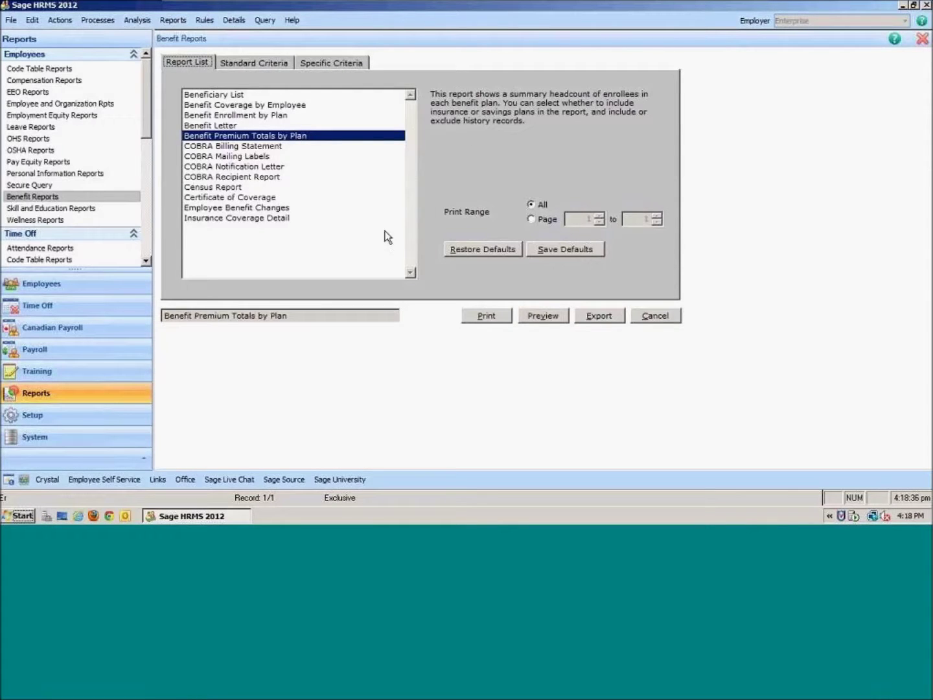
- Preview the Benefit Letter report, dismissing the benefit history warning
left_click(247, 126)
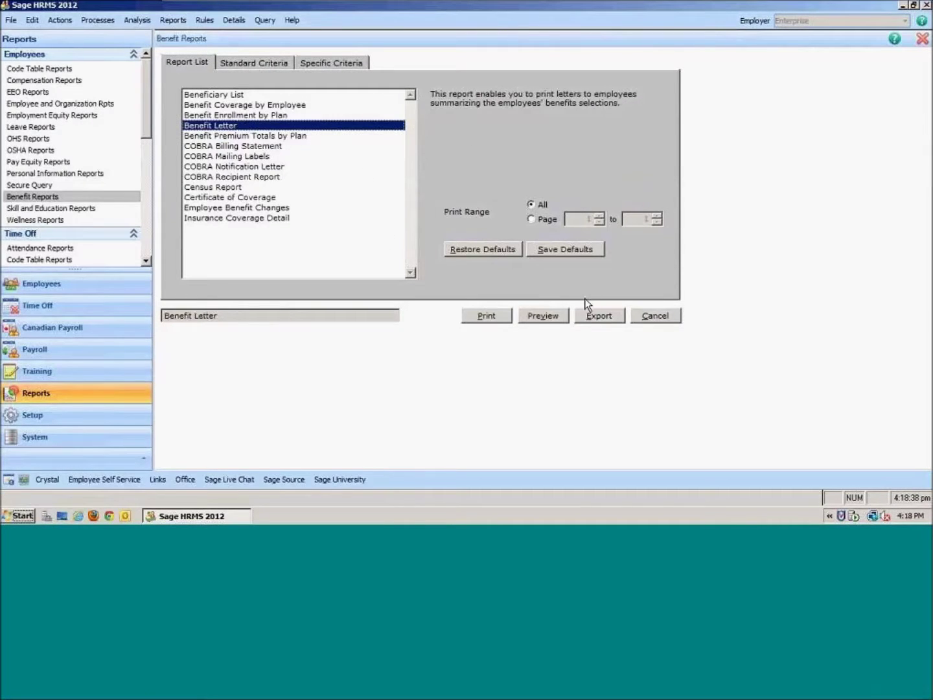
left_click(562, 318)
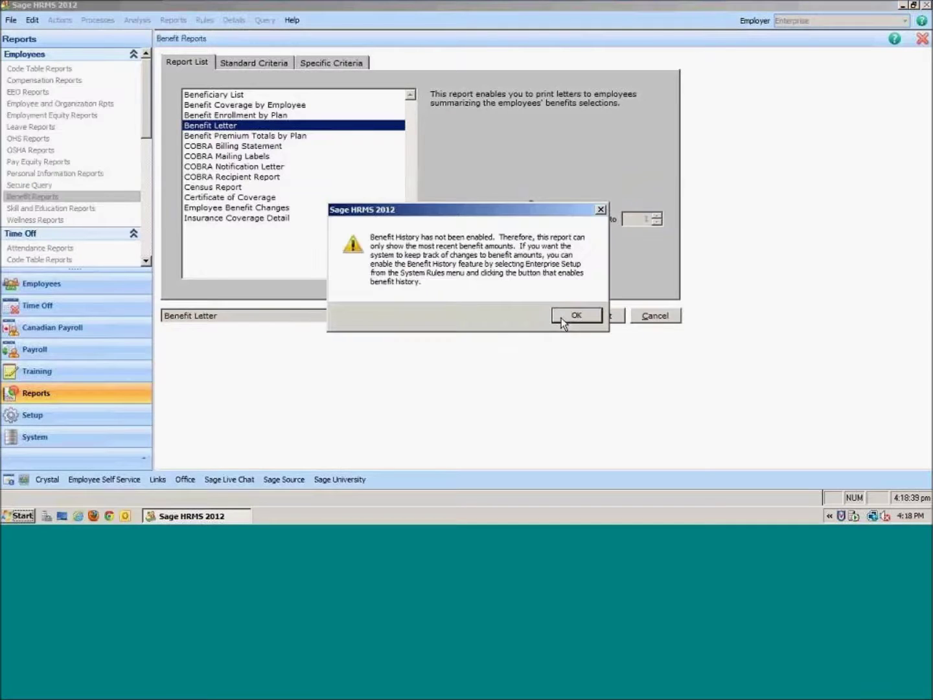
key("Return")
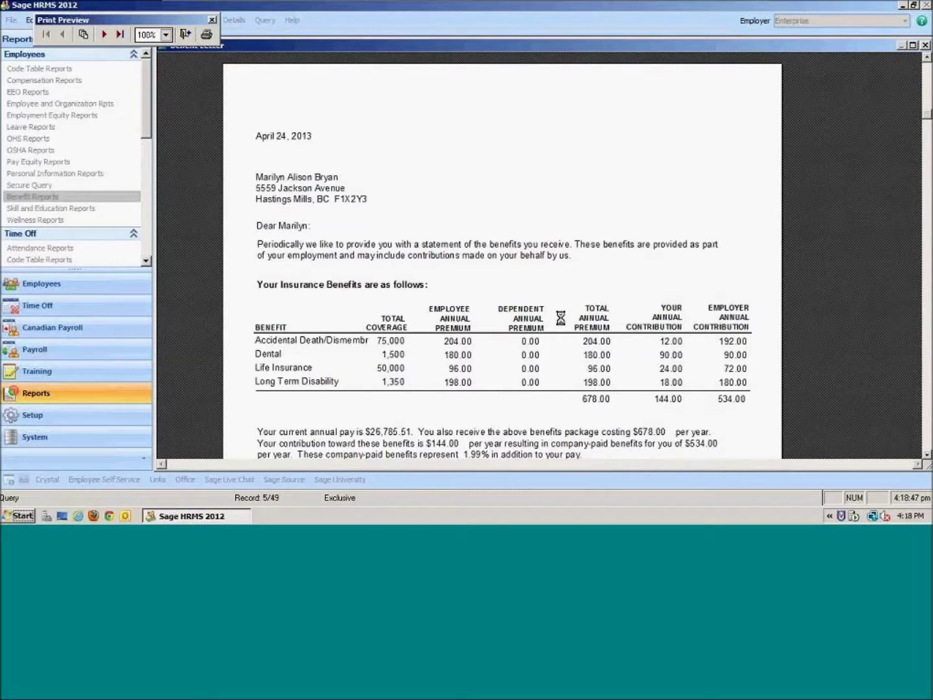
scroll(469, 252, "down", 1)
scroll(455, 241, "up", 1)
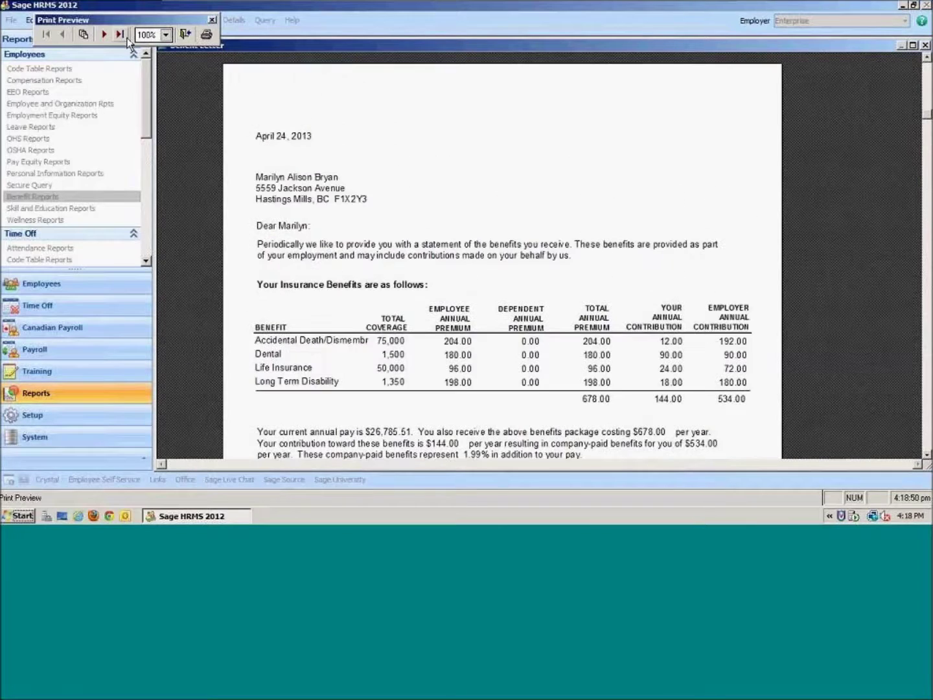
- Page through seven more employees' benefit letters, close the preview, and bring up Crystal Reports
left_click(103, 32)
left_click(104, 33)
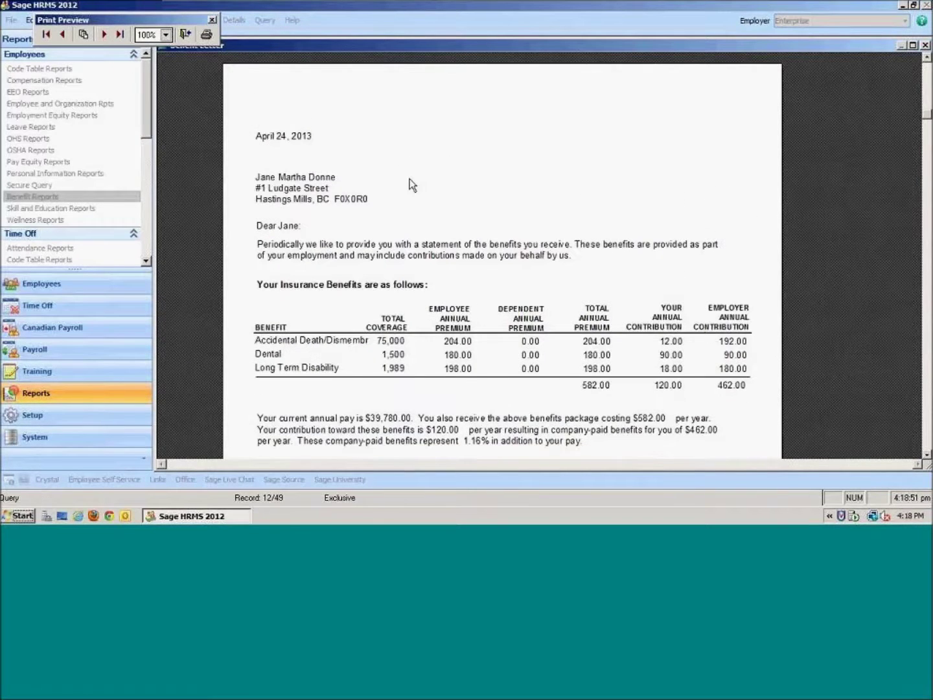
scroll(411, 187, "down", 1)
scroll(360, 129, "up", 1)
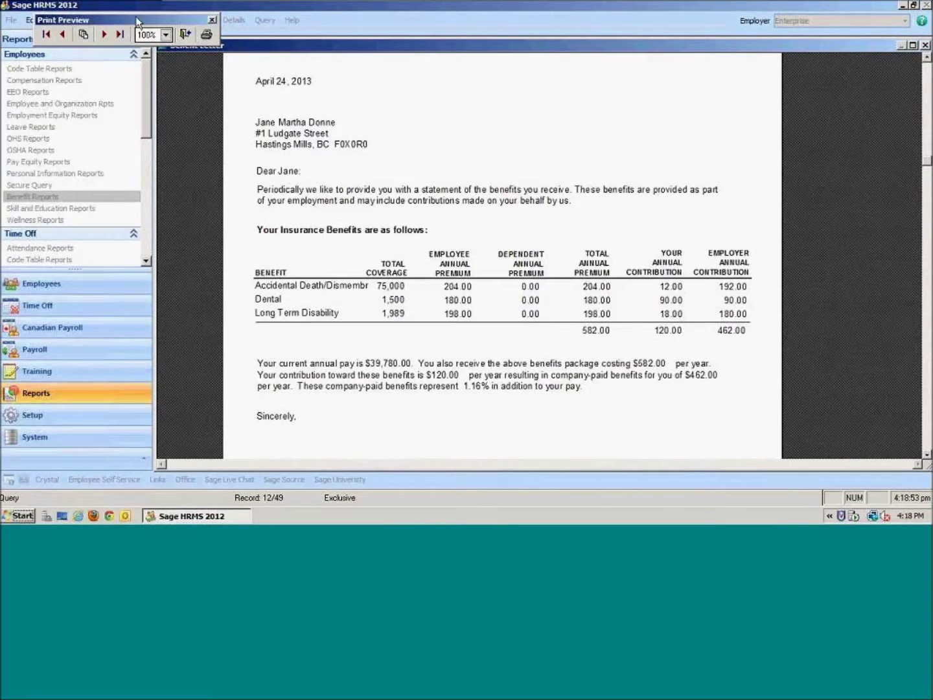
left_click(109, 35)
left_click(109, 35)
left_click(110, 36)
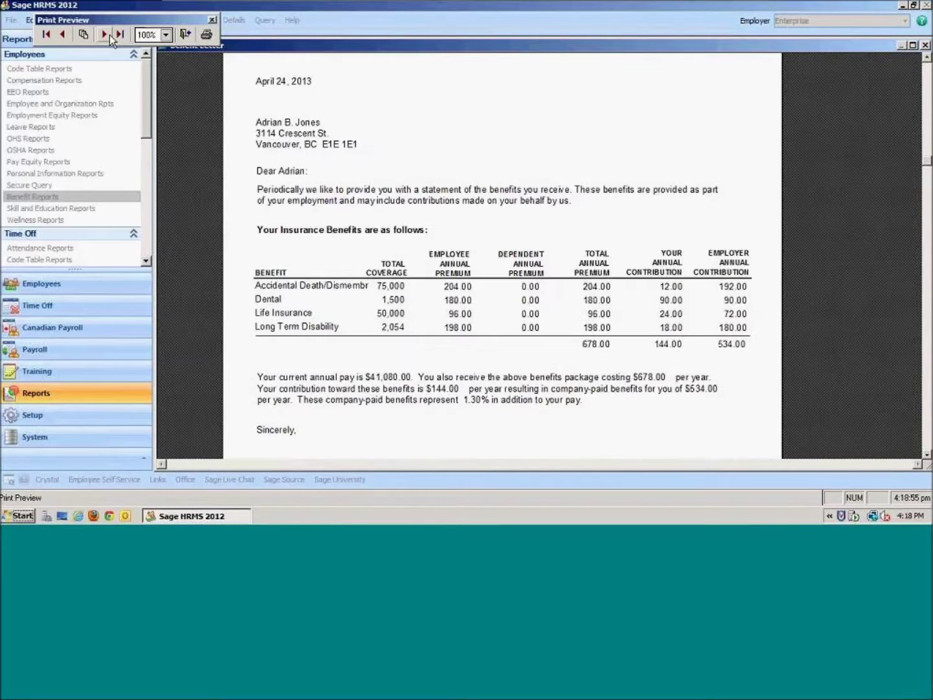
left_click(109, 35)
left_click(109, 34)
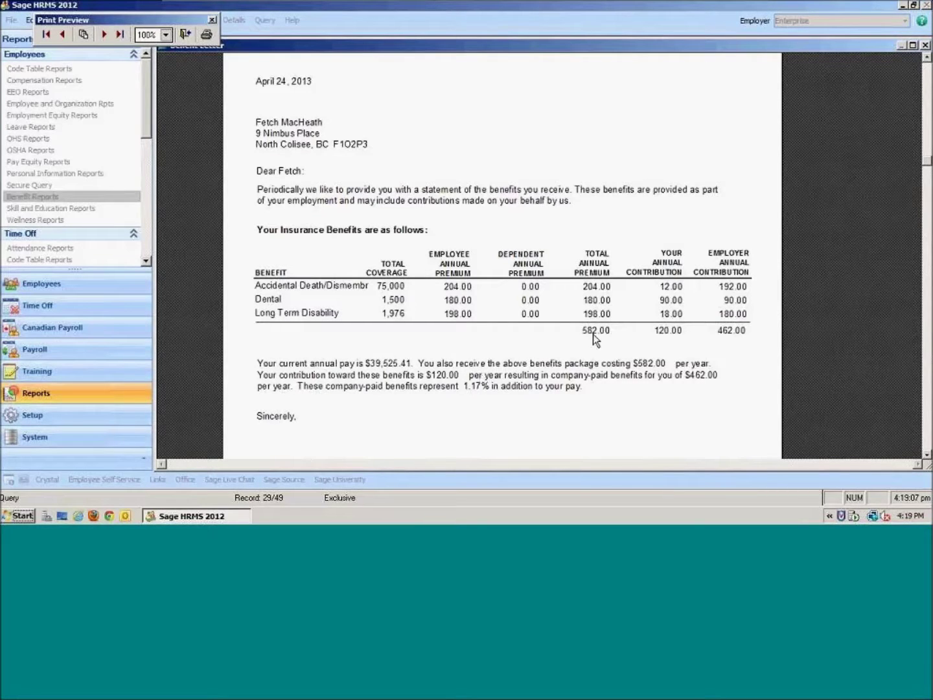
left_click(925, 45)
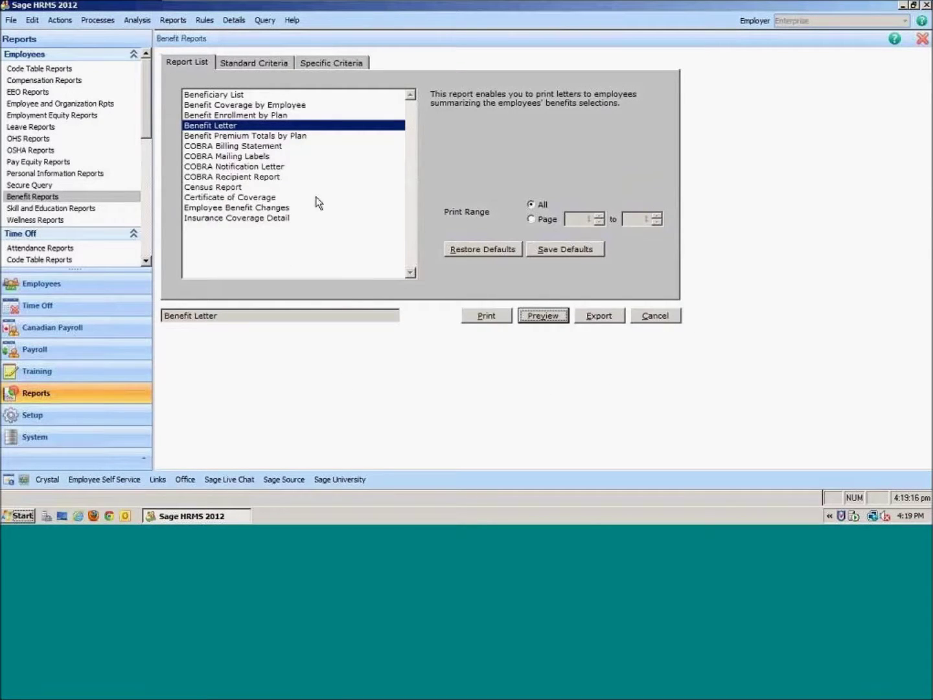
left_click(52, 477)
left_click(88, 465)
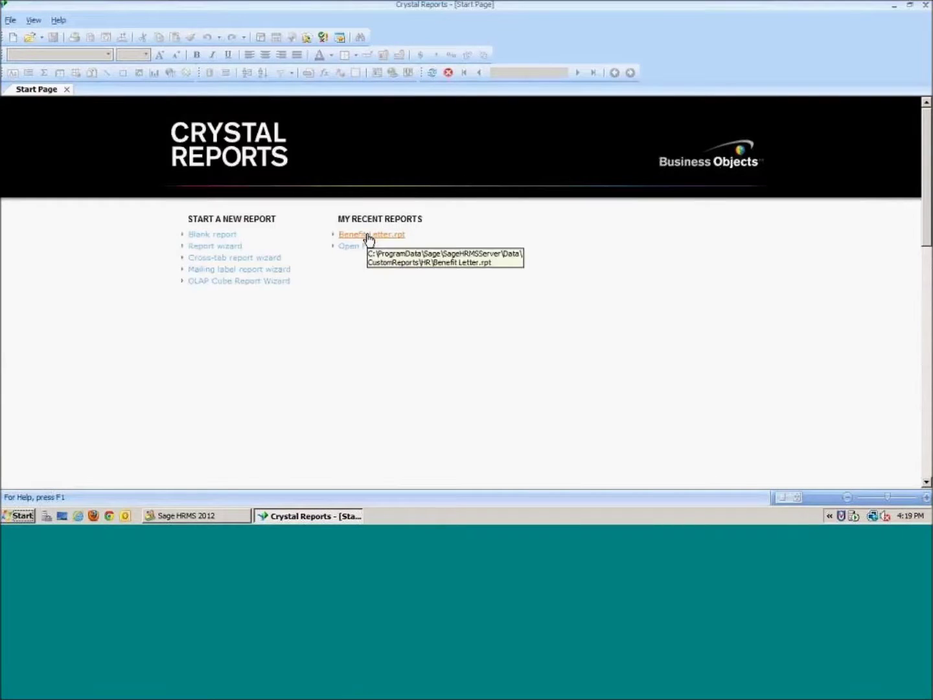
left_click(368, 237)
scroll(353, 254, "down", 3)
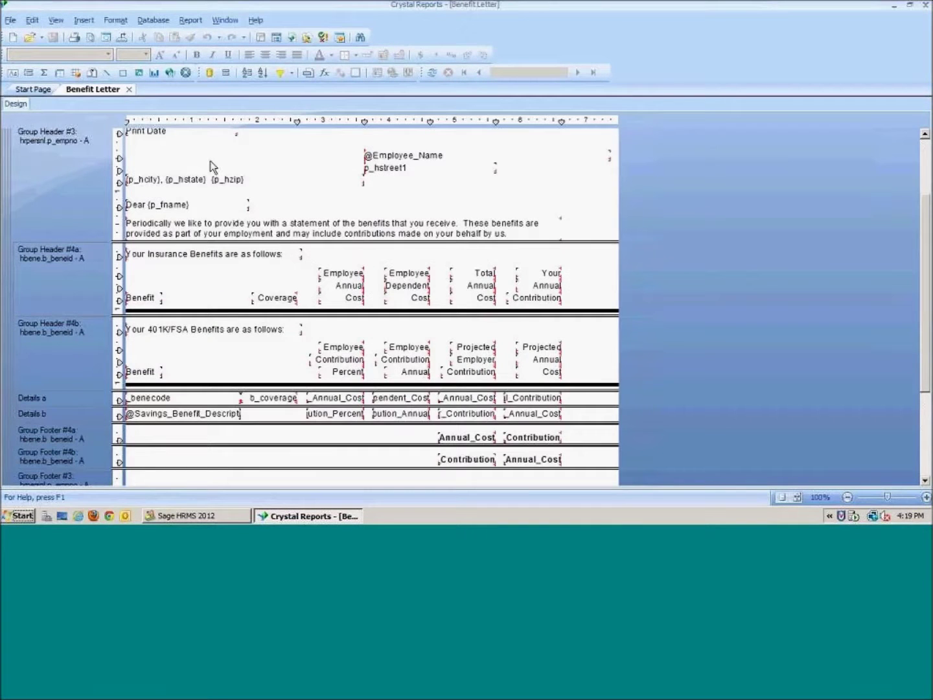
left_click(204, 228)
scroll(321, 291, "down", 1)
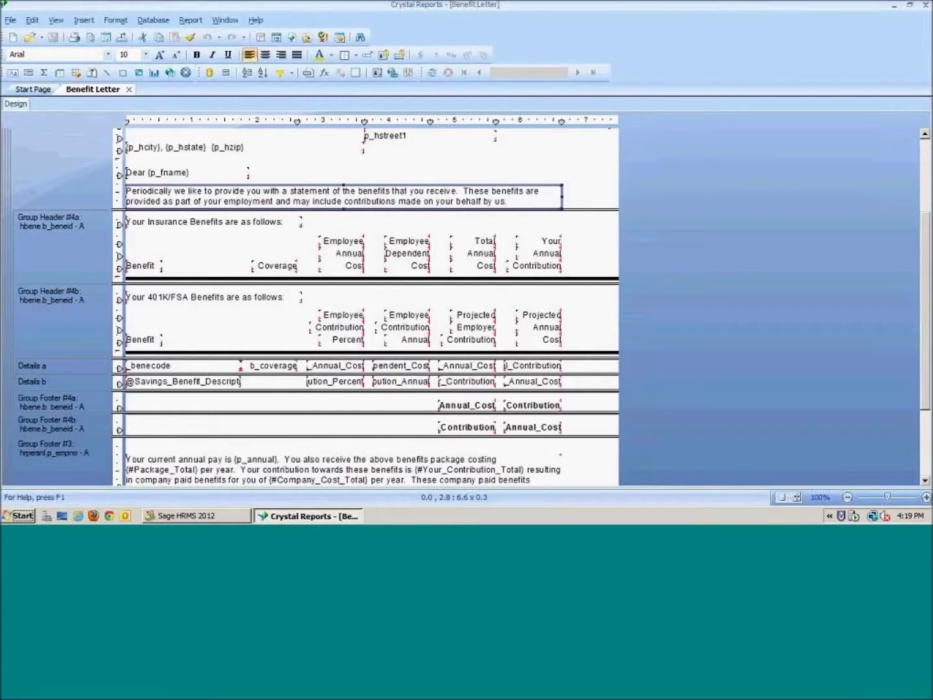
left_click(925, 6)
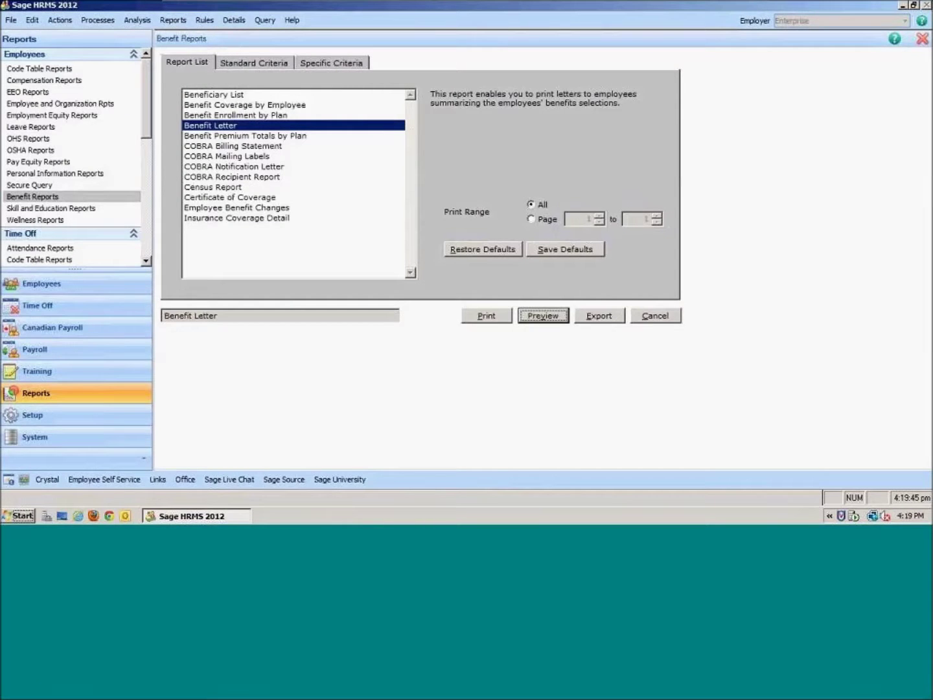
- Open the saved Excel-output secure query and review its Select Fields list without changes
left_click(55, 186)
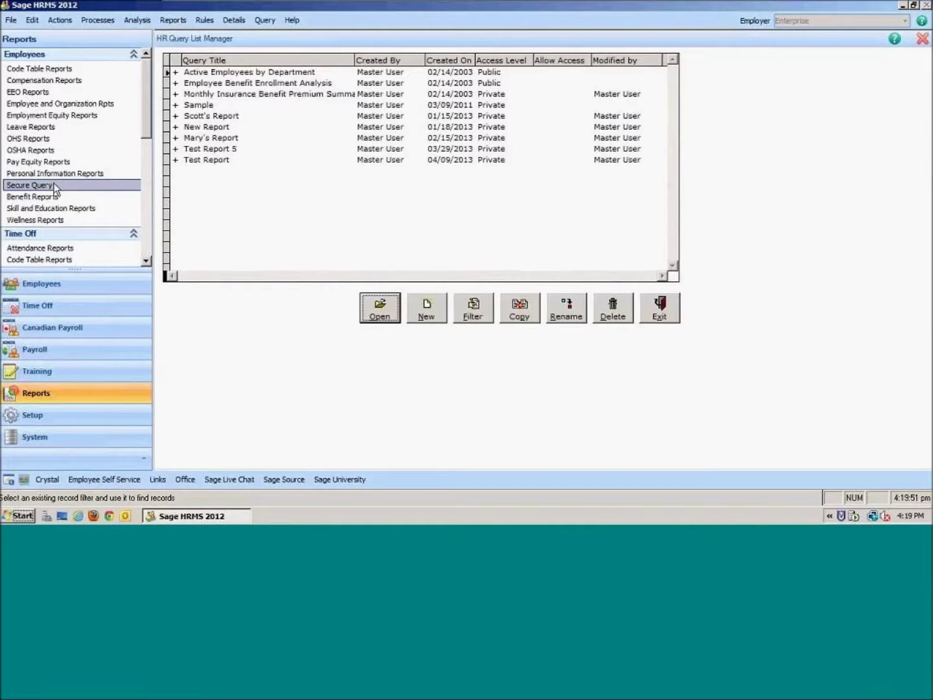
left_click(182, 117)
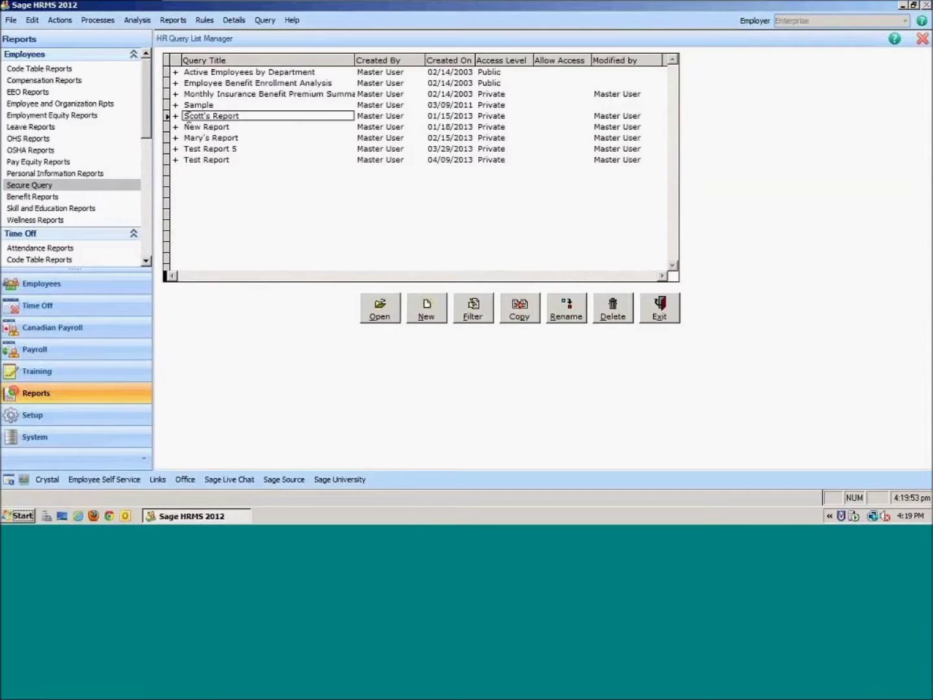
double_click(179, 119)
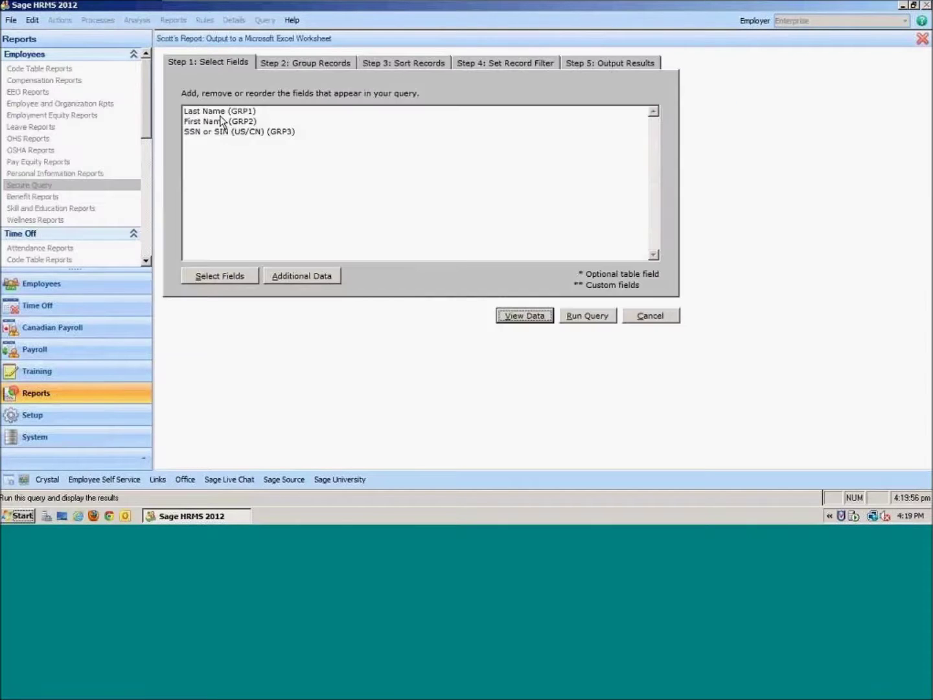
left_click(217, 277)
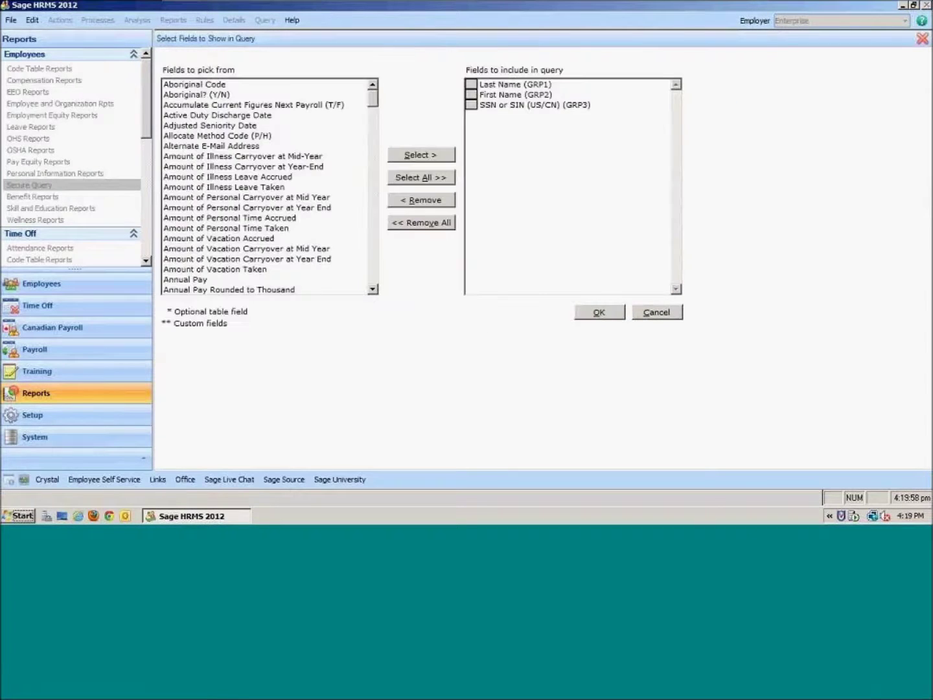
mouse_move(370, 97)
left_mouse_down()
mouse_move(373, 252)
mouse_move(387, 293)
mouse_move(371, 167)
mouse_move(372, 90)
left_mouse_up()
left_click(648, 312)
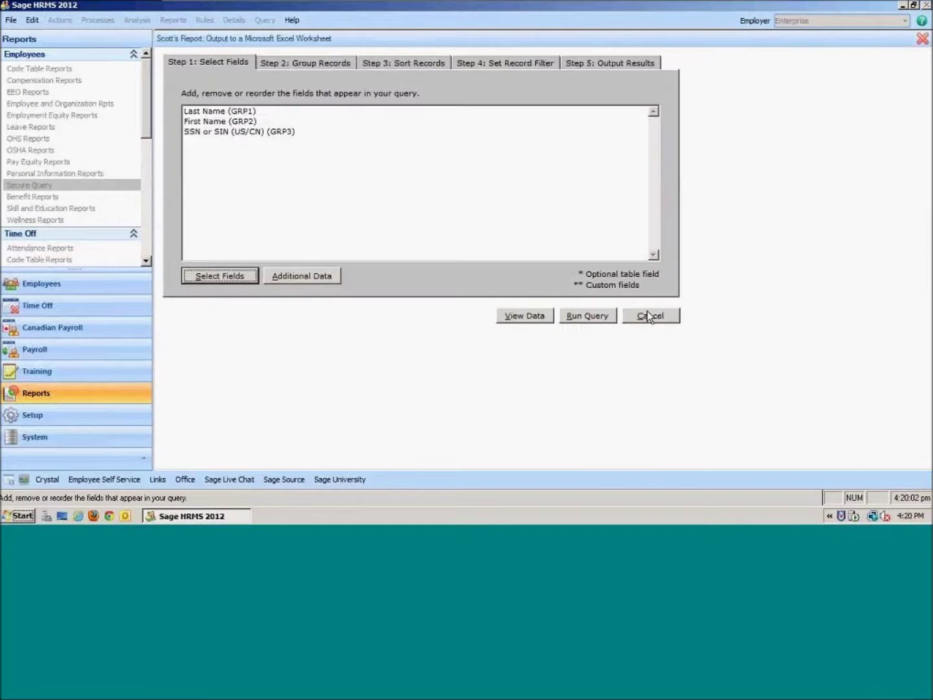
- Review the query's grouping, sort order, filter conditions and output format, then cancel back to the list
left_click(281, 63)
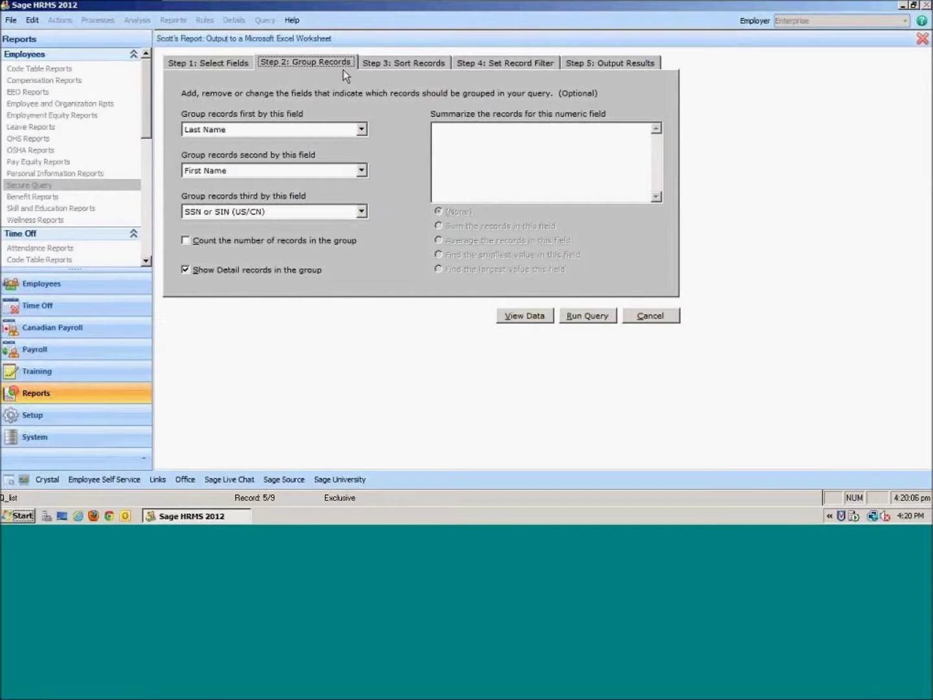
left_click(441, 65)
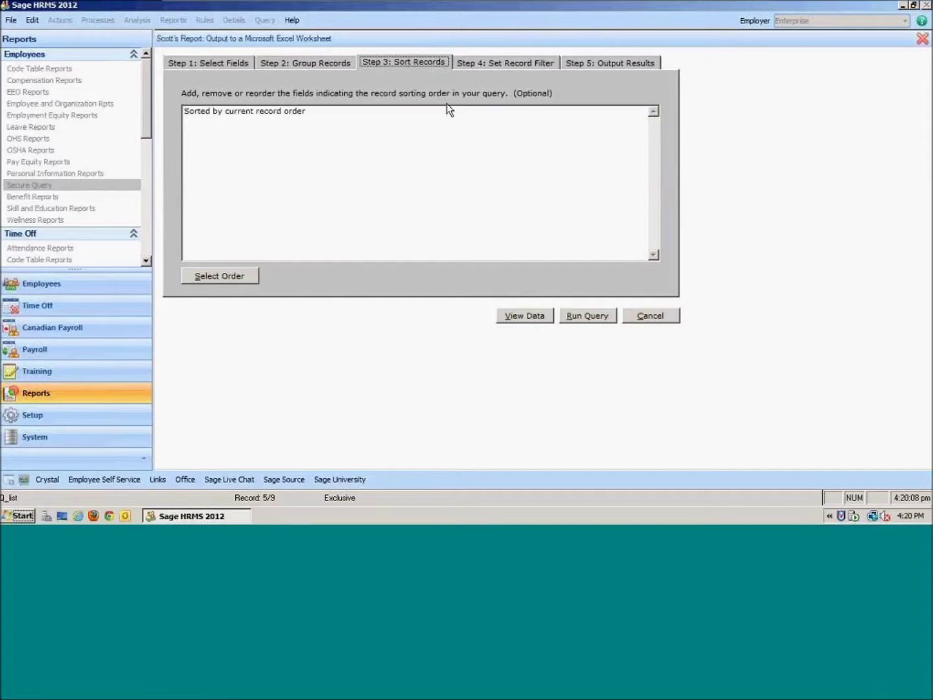
left_click(528, 63)
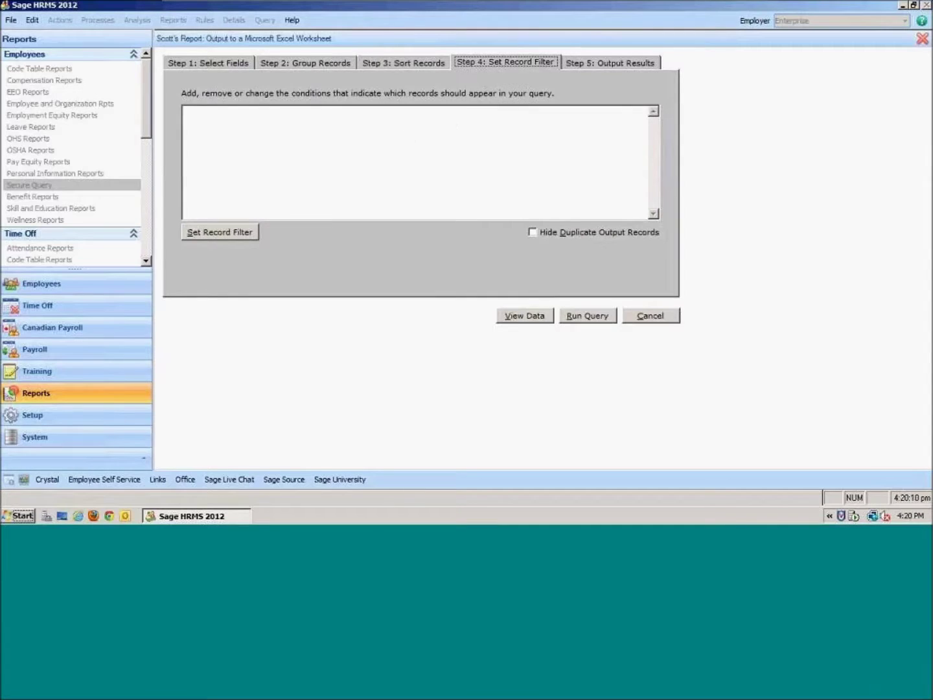
left_click(650, 62)
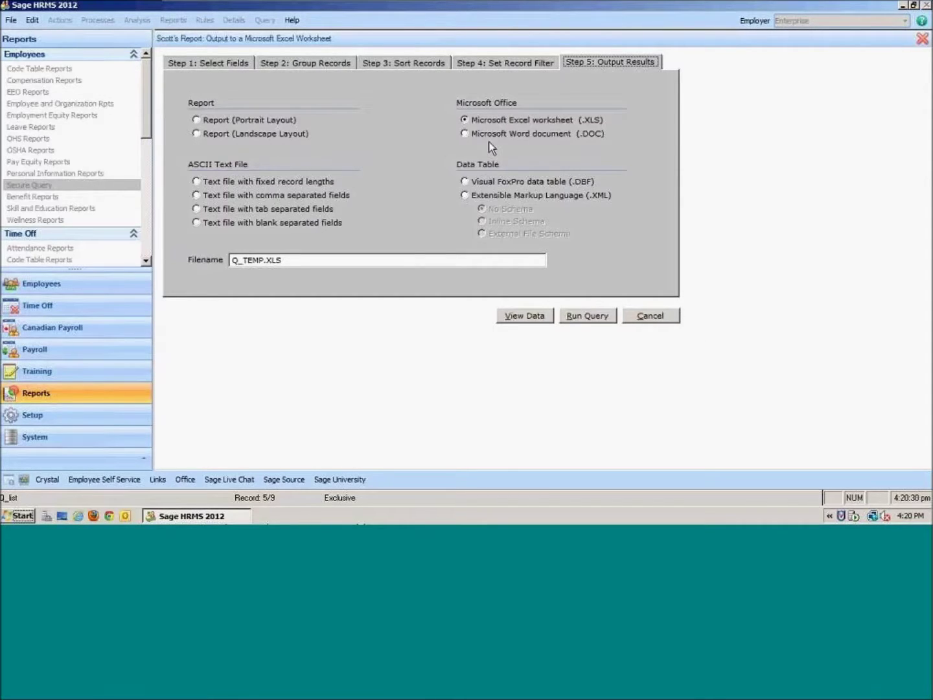
left_click(651, 315)
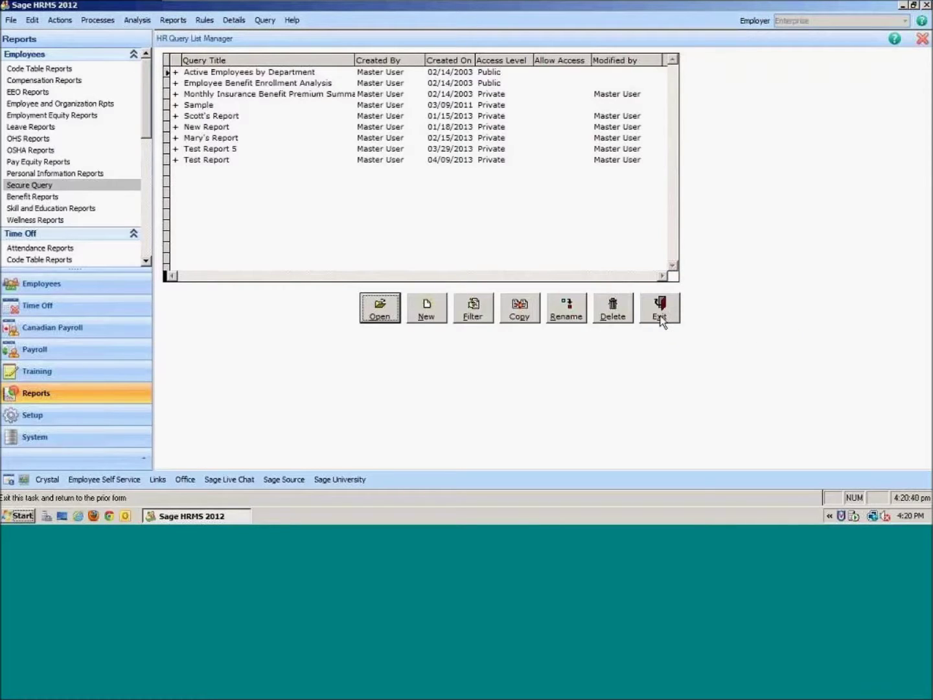
mouse_move(545, 15)
mouse_move(591, 16)
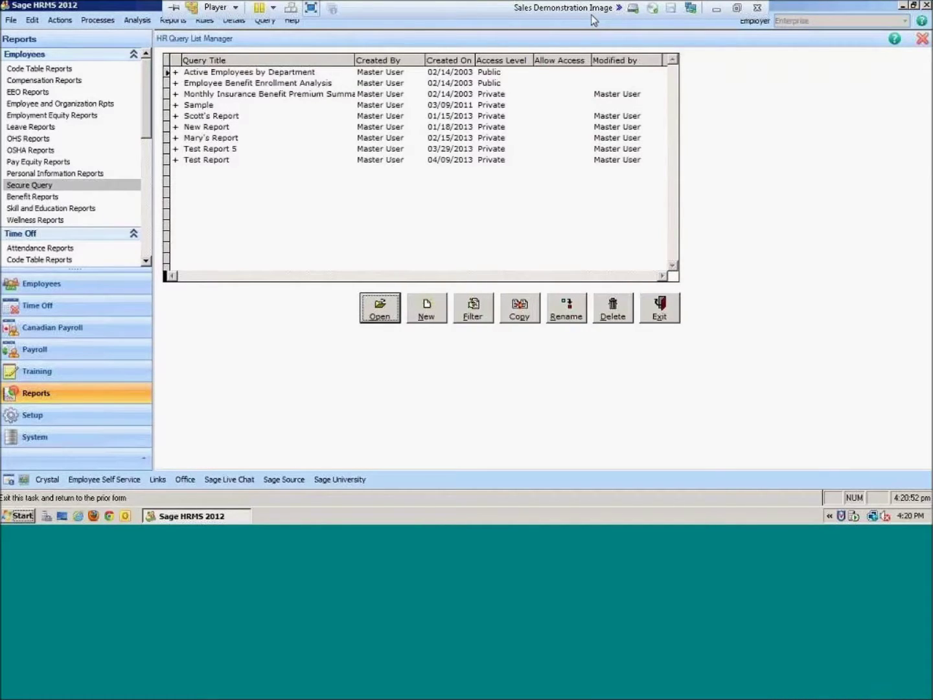
mouse_move(175, 5)
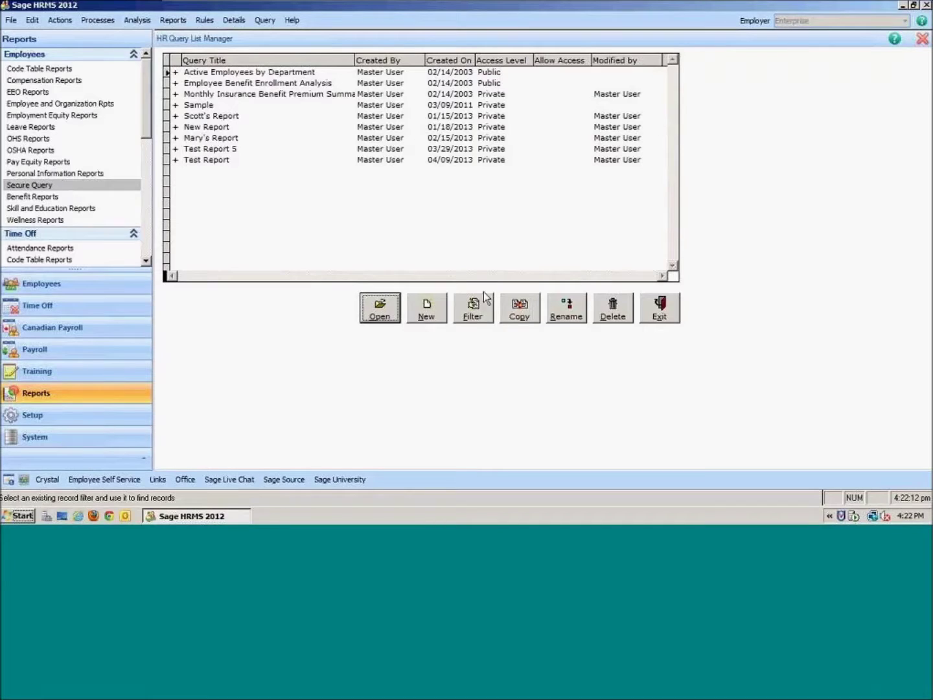
left_click(11, 21)
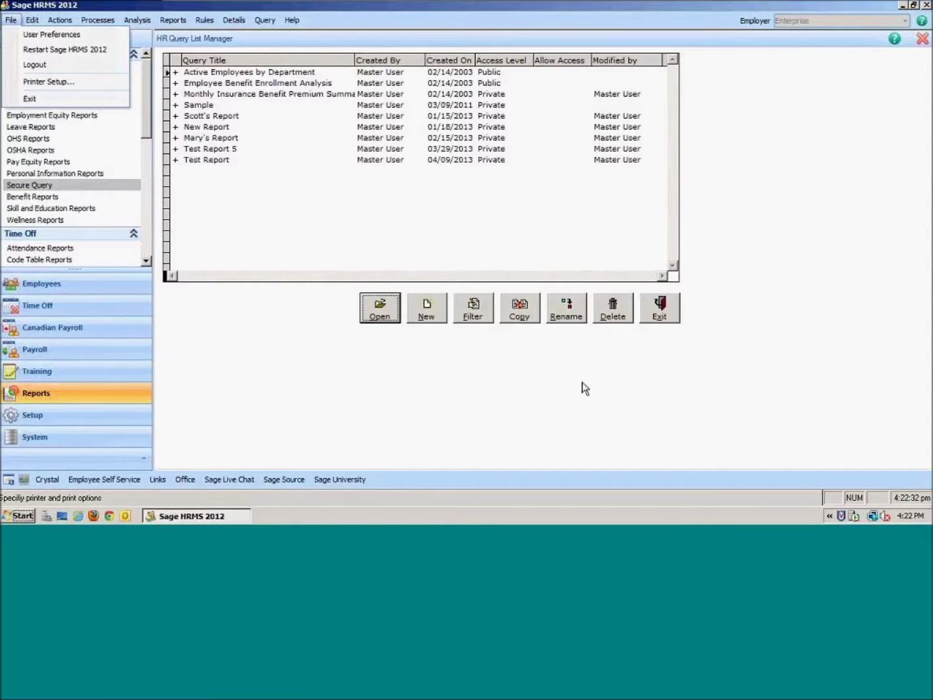
left_click(578, 416)
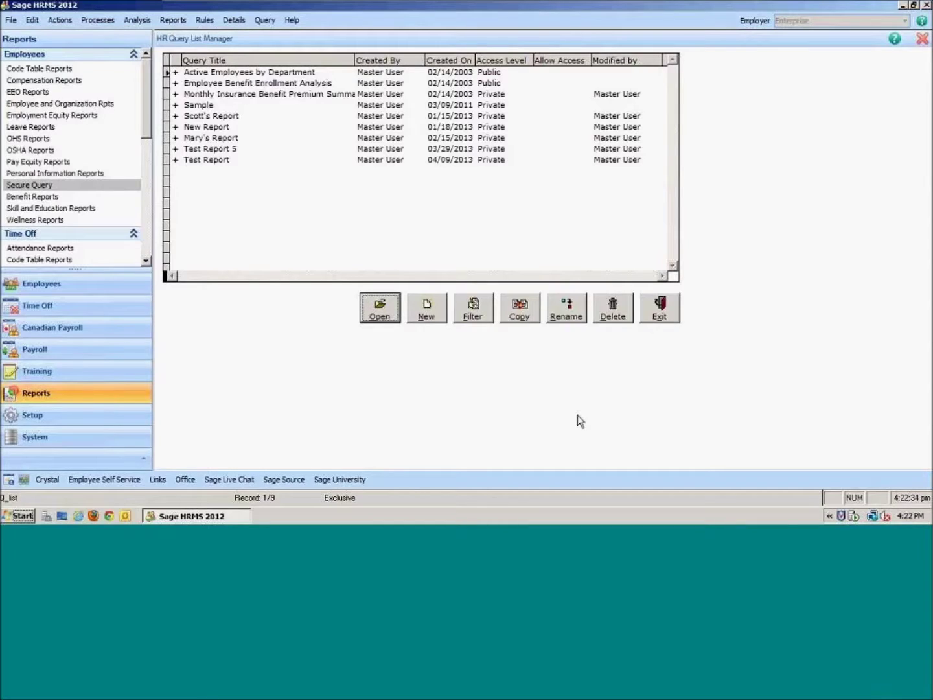